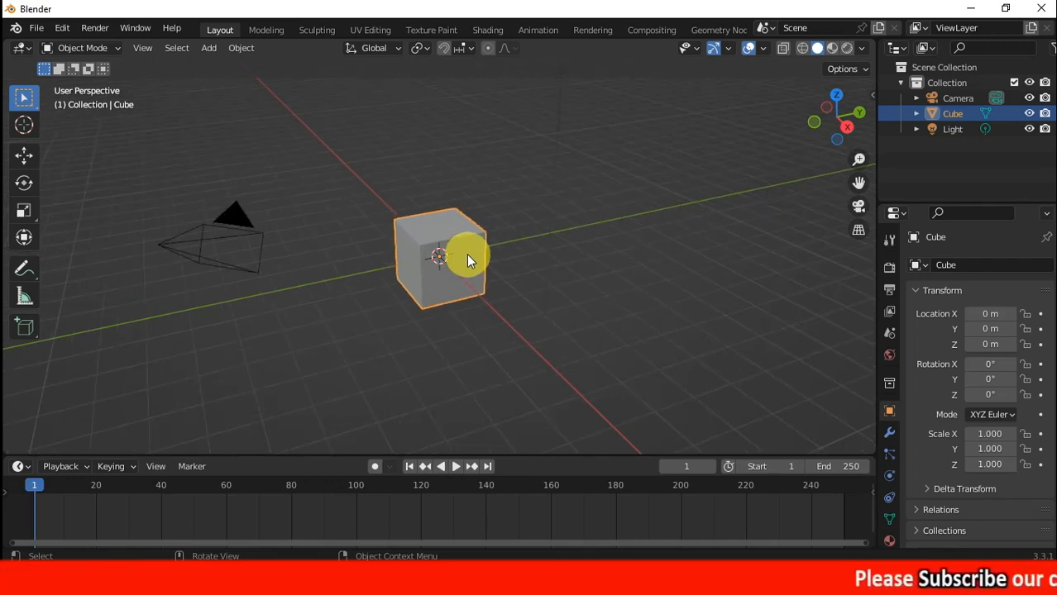
Step: Select the camera, preview the scene through it, and return to the user perspective
scroll(467, 254, down, 3)
click(361, 243)
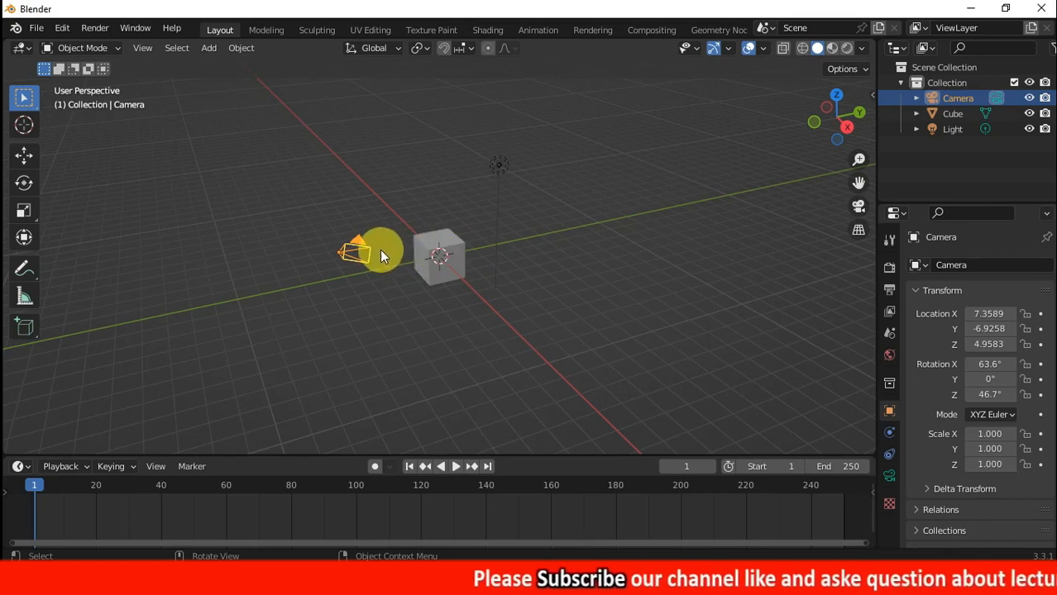
click(859, 209)
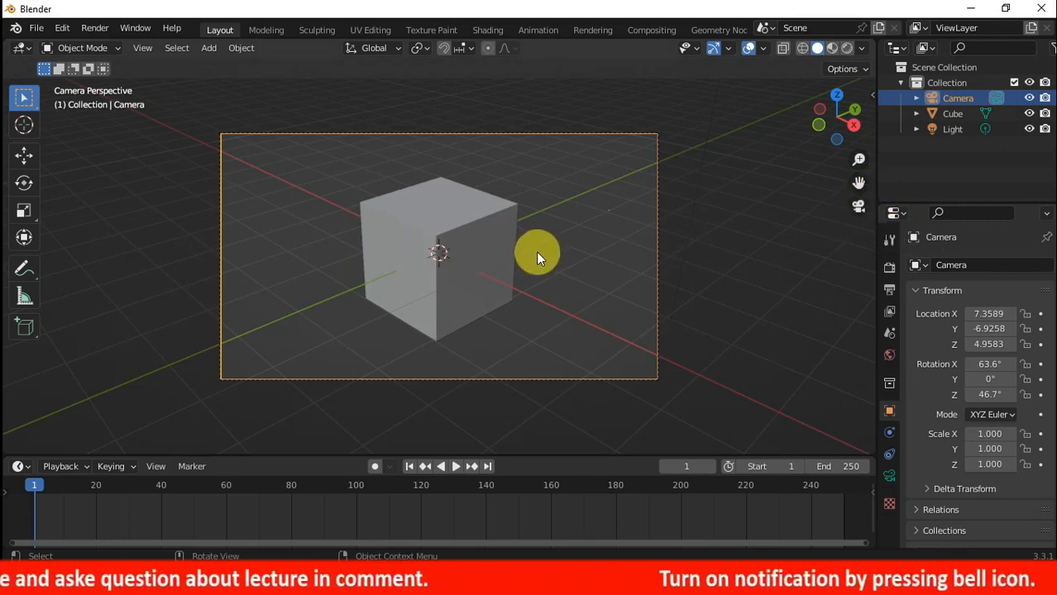
click(859, 205)
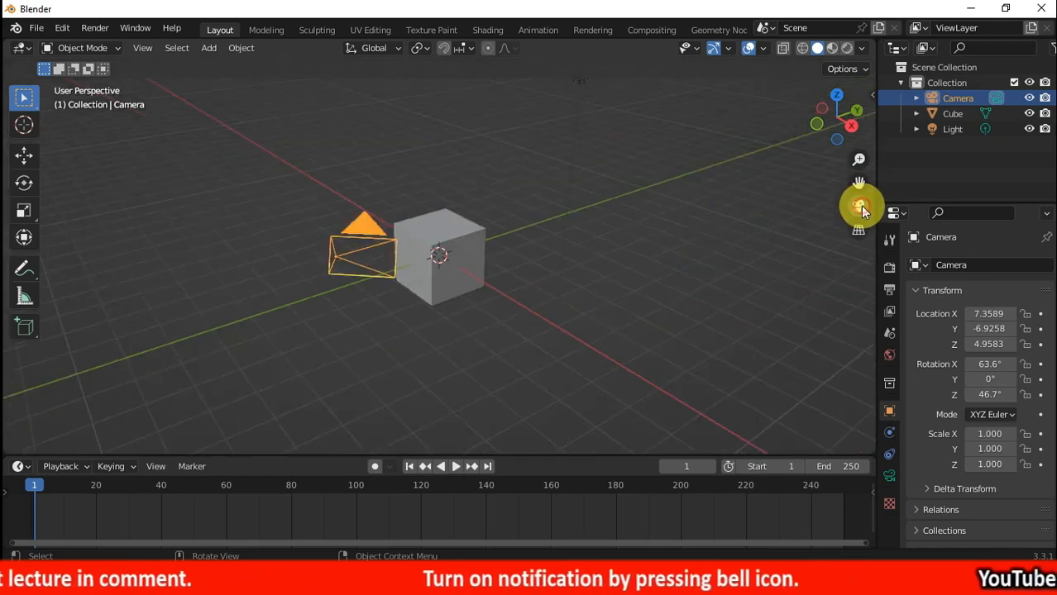
Step: Select the light, inspect its effect on the cube in rendered shading, and return the viewport to solid shading
click(504, 164)
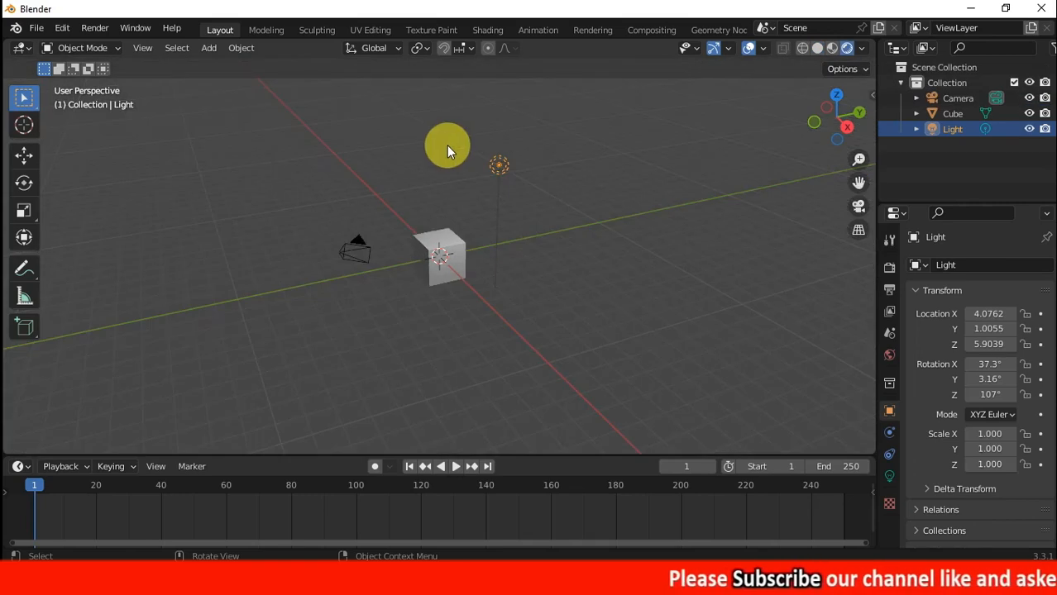
scroll(435, 288, down, 4)
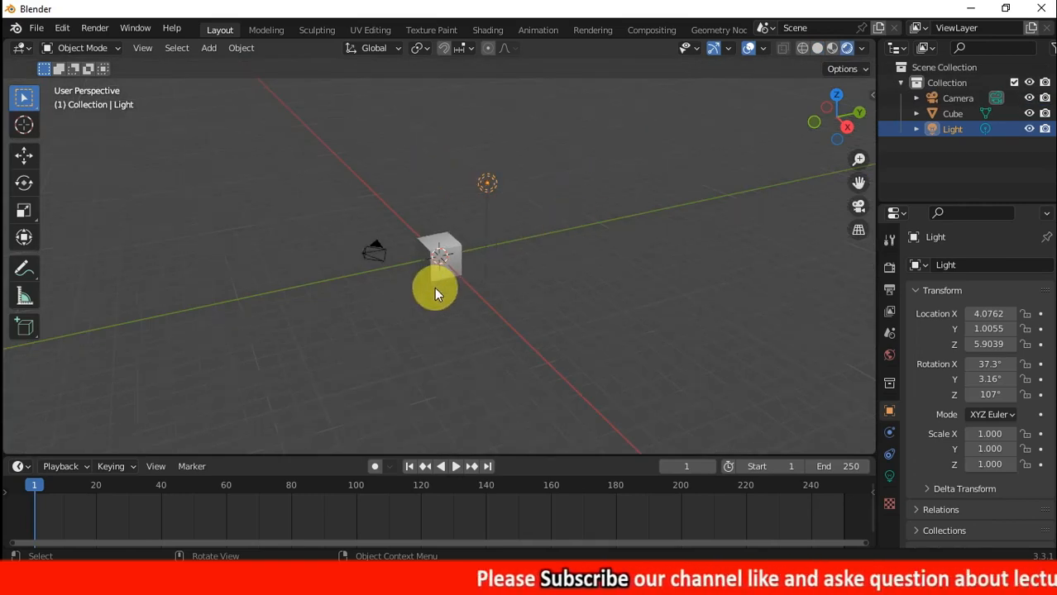
scroll(435, 287, up, 9)
scroll(435, 288, down, 3)
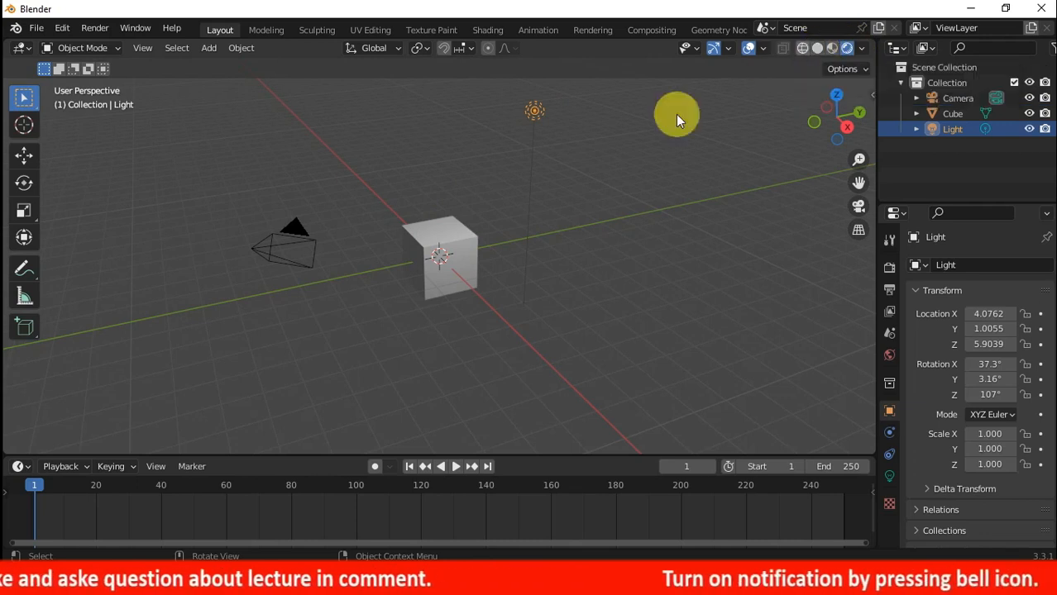
click(816, 50)
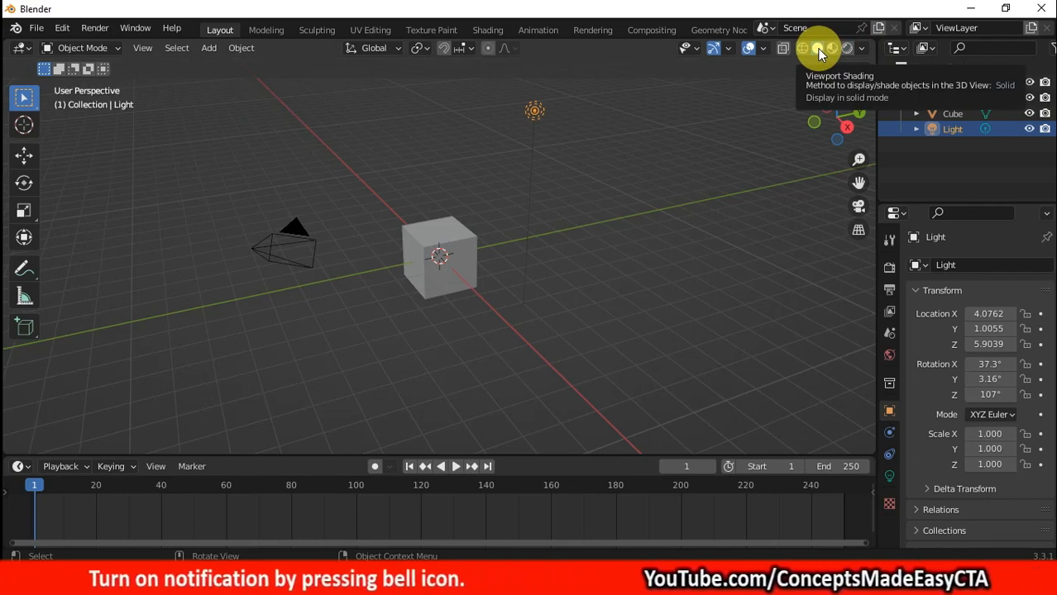
Step: Select the cube and switch it to Edit Mode
click(466, 257)
scroll(417, 251, up, 6)
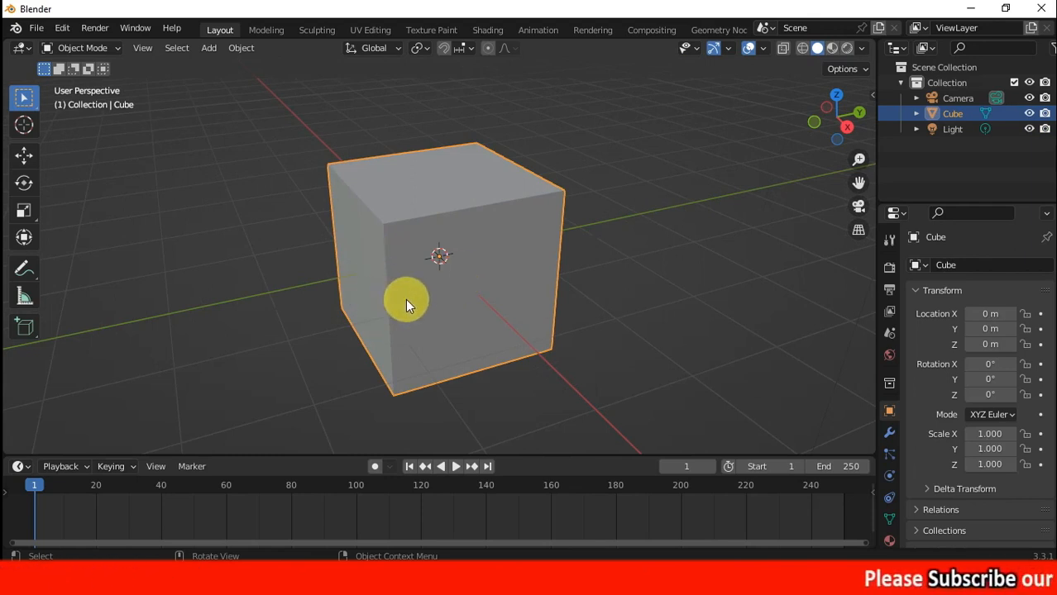
scroll(396, 296, down, 5)
mouse_move(583, 455)
mouse_down()
mouse_move(582, 505)
mouse_move(586, 451)
mouse_up()
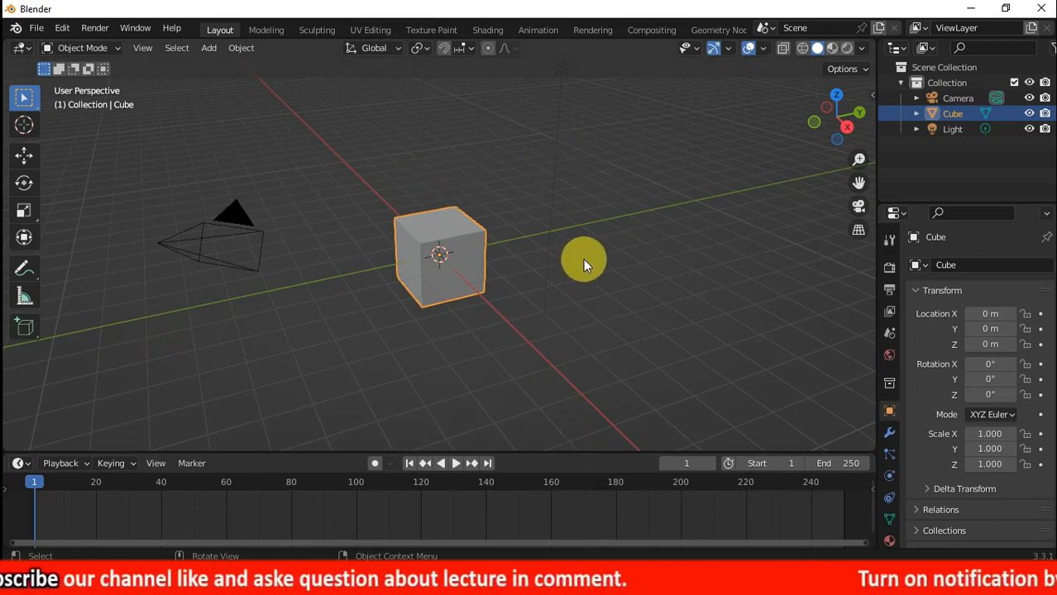
click(108, 47)
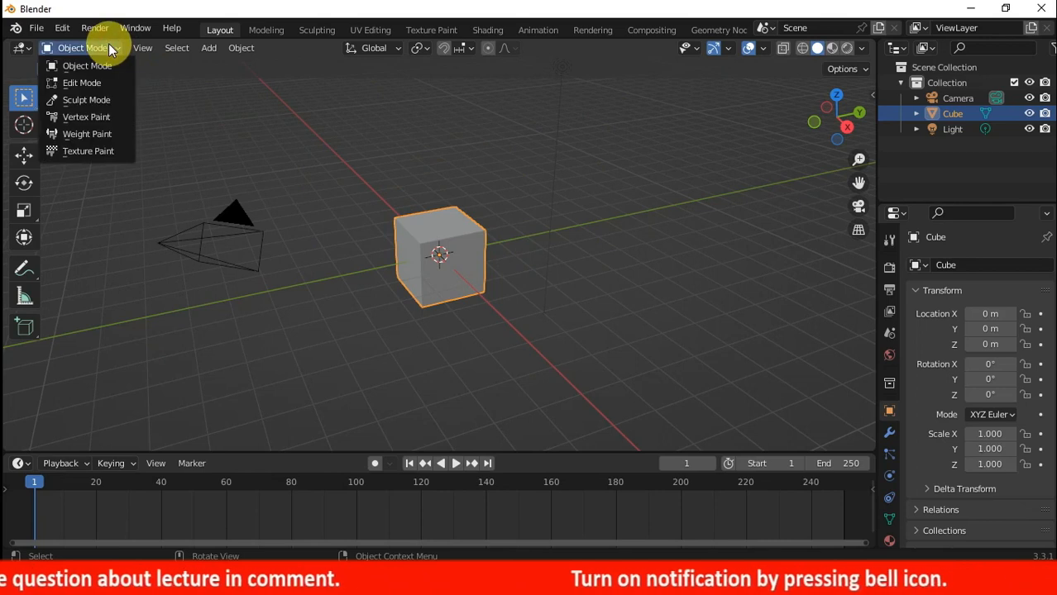
click(90, 85)
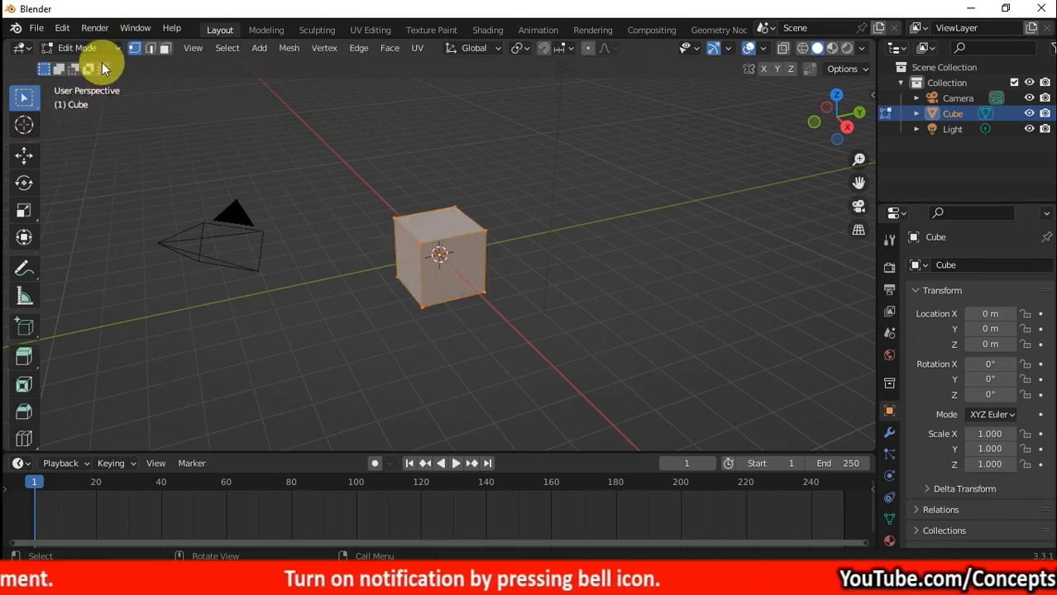
click(112, 47)
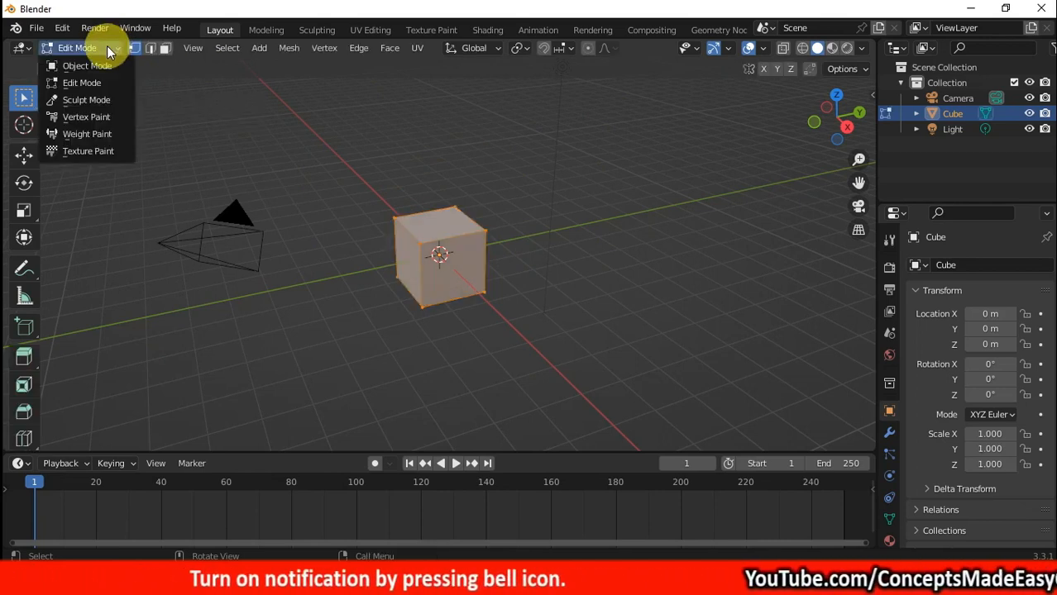
click(85, 85)
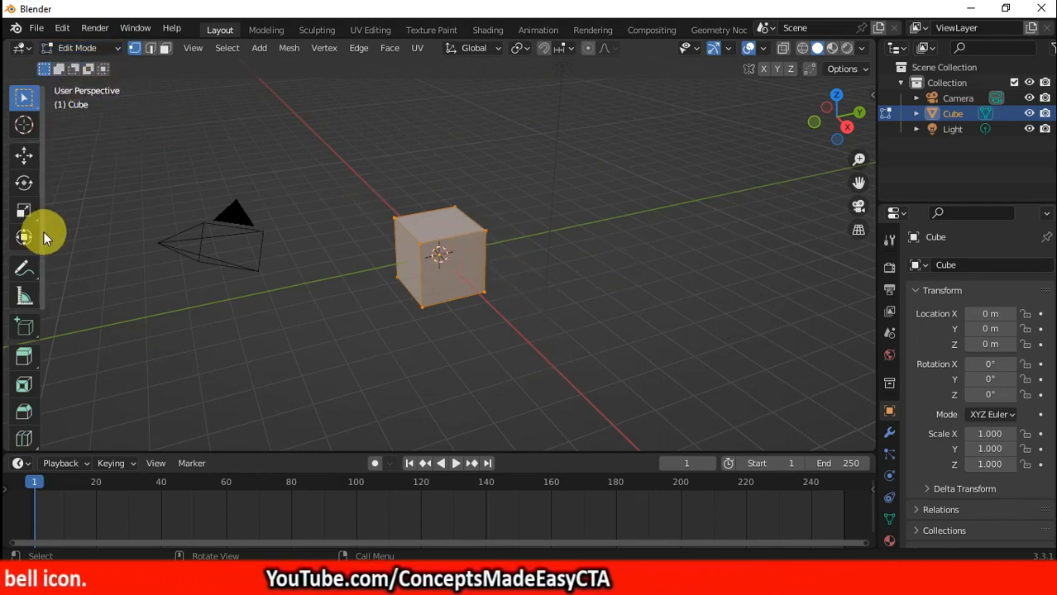
Step: Bevel all the cube's edges with 21 segments and a width of about 0.13 m, and return to Object Mode
click(26, 415)
drag(157, 71, 170, 71)
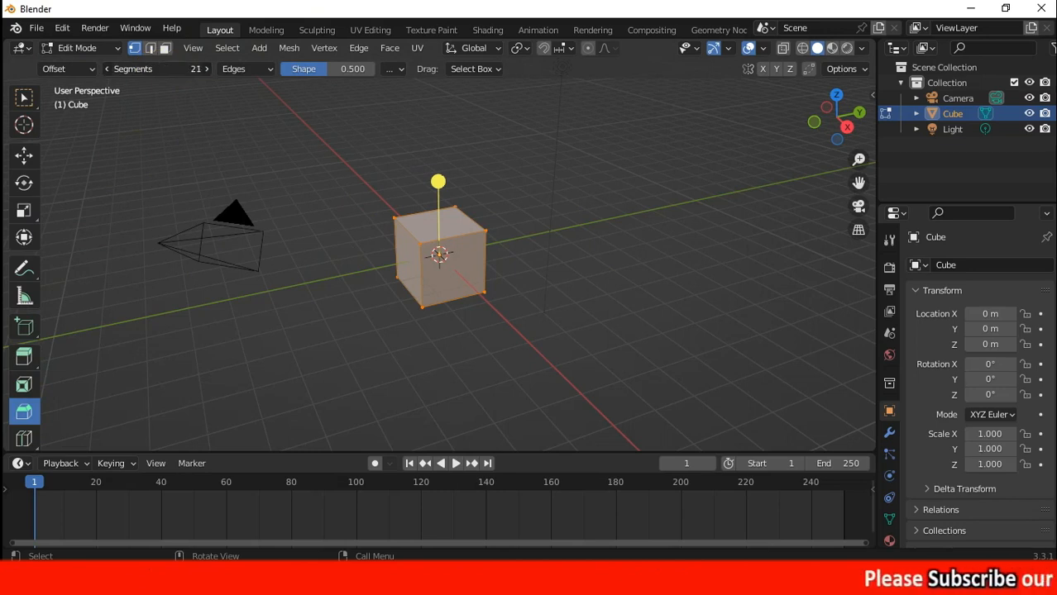
drag(444, 182, 470, 221)
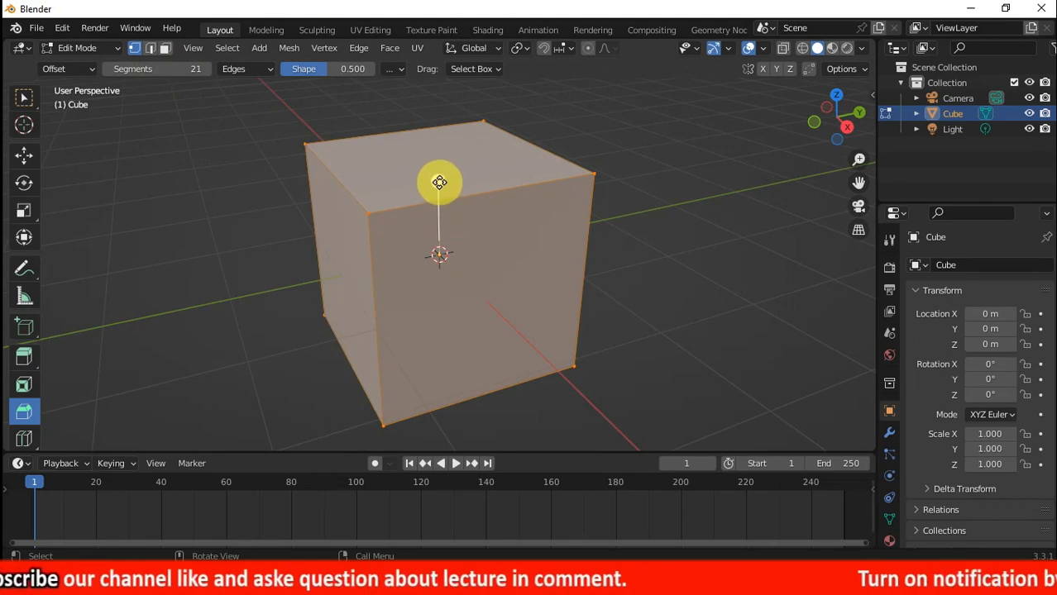
drag(437, 180, 436, 161)
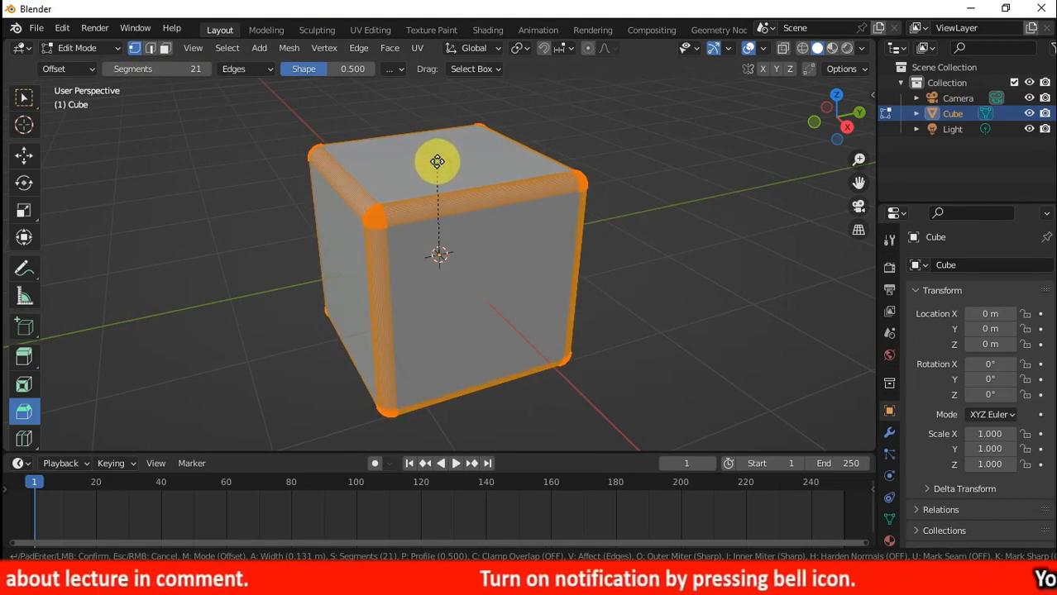
drag(437, 161, 439, 167)
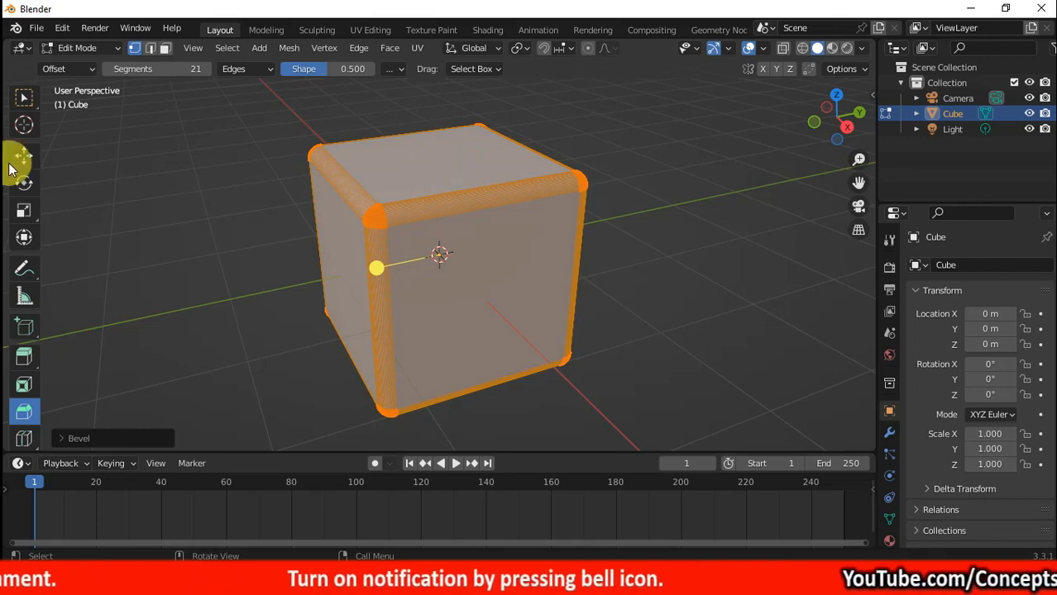
click(74, 48)
click(83, 66)
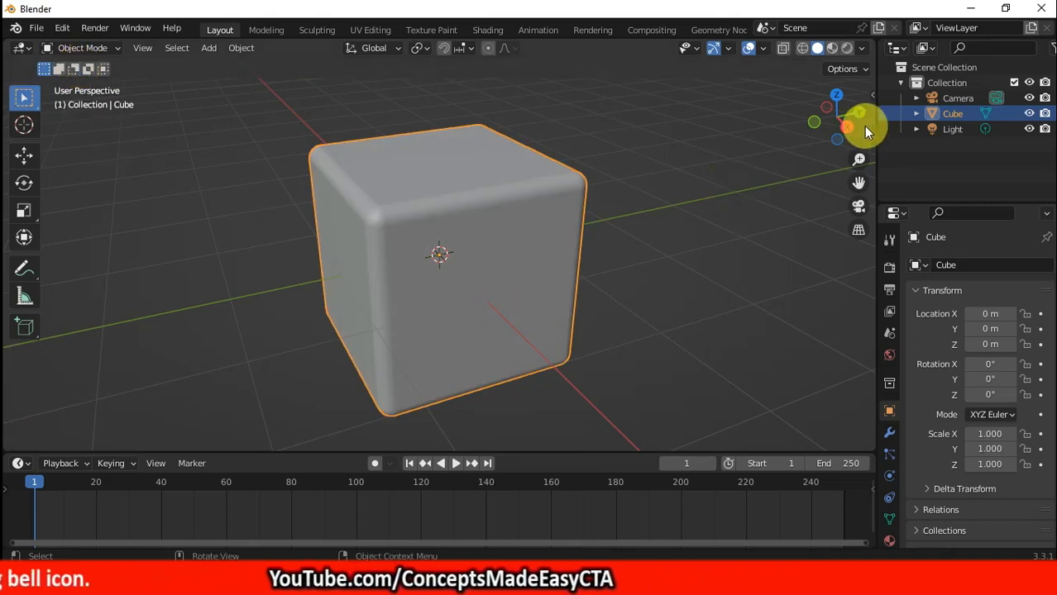
Step: Switch to the UV Editing workspace and select the cube's flat +X face in face select mode
mouse_move(844, 122)
mouse_down()
mouse_move(818, 124)
mouse_move(868, 21)
mouse_move(918, 33)
mouse_move(876, 109)
mouse_move(882, 195)
mouse_move(930, 157)
mouse_move(928, 147)
mouse_move(814, 157)
mouse_move(756, 134)
mouse_move(814, 116)
mouse_move(690, 118)
mouse_move(754, 131)
mouse_move(832, 122)
mouse_move(639, 108)
mouse_move(682, 210)
mouse_move(660, 230)
mouse_move(653, 202)
mouse_move(701, 114)
mouse_move(779, 99)
mouse_move(760, 100)
mouse_move(841, 126)
mouse_up()
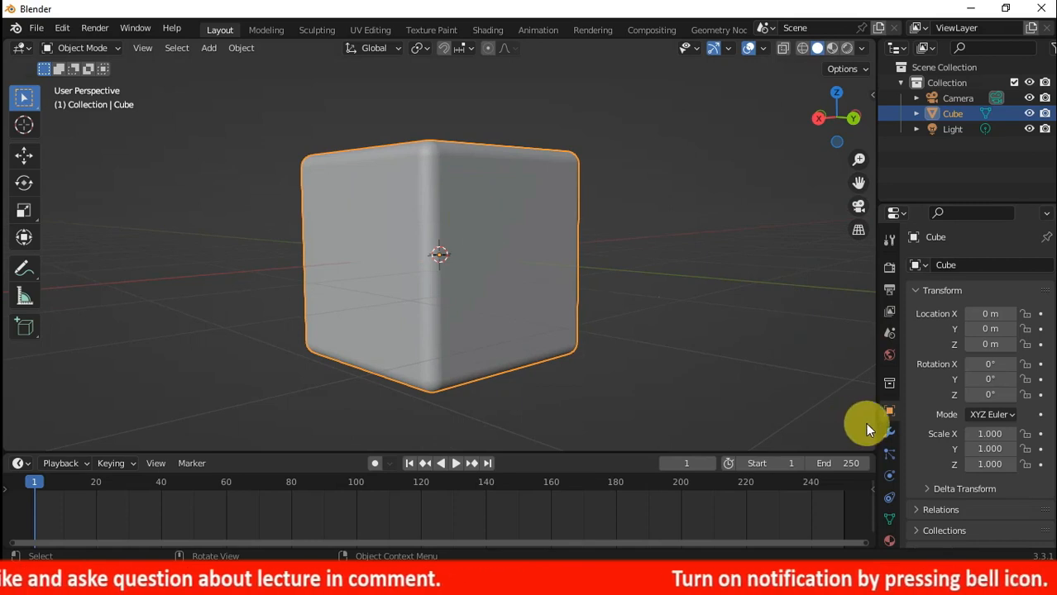
click(888, 541)
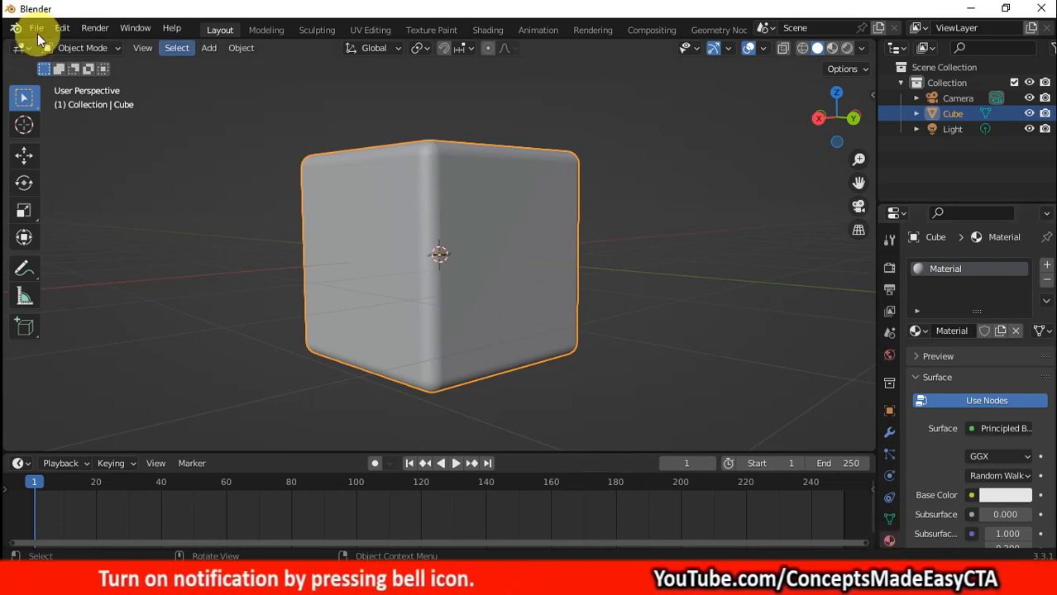
click(84, 48)
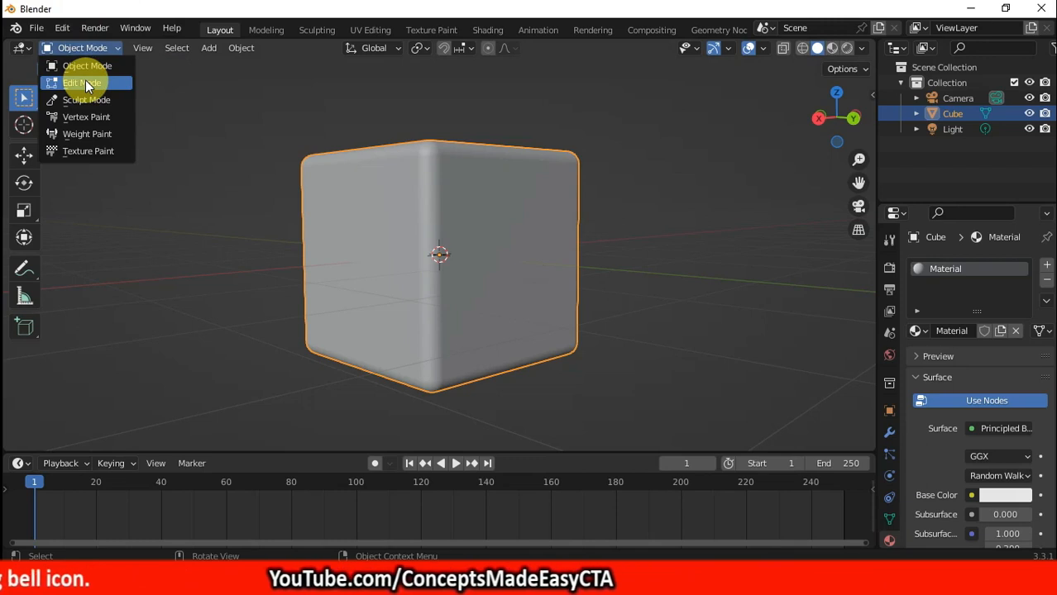
click(365, 33)
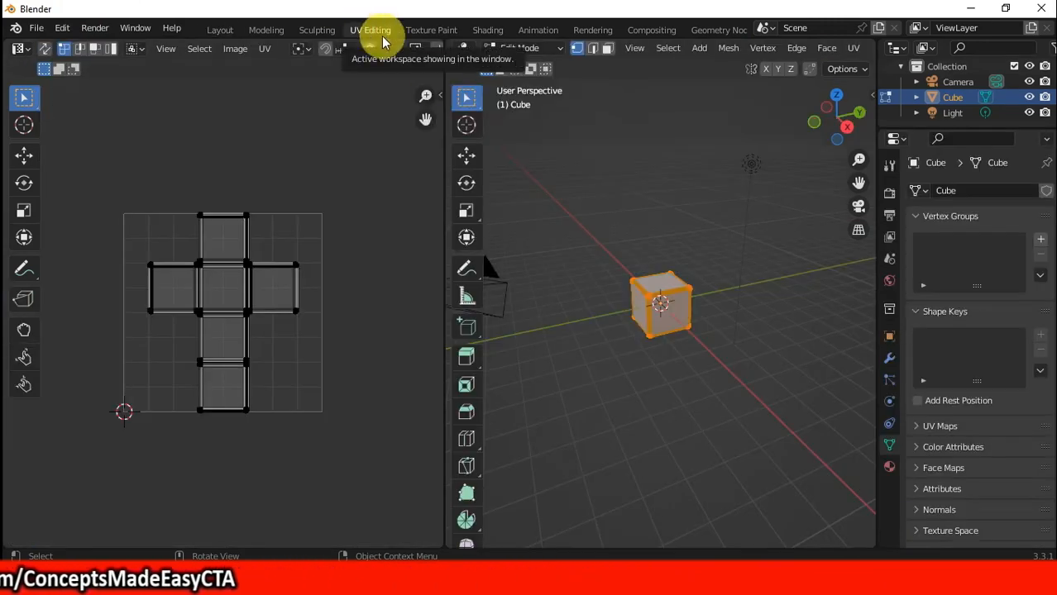
click(587, 269)
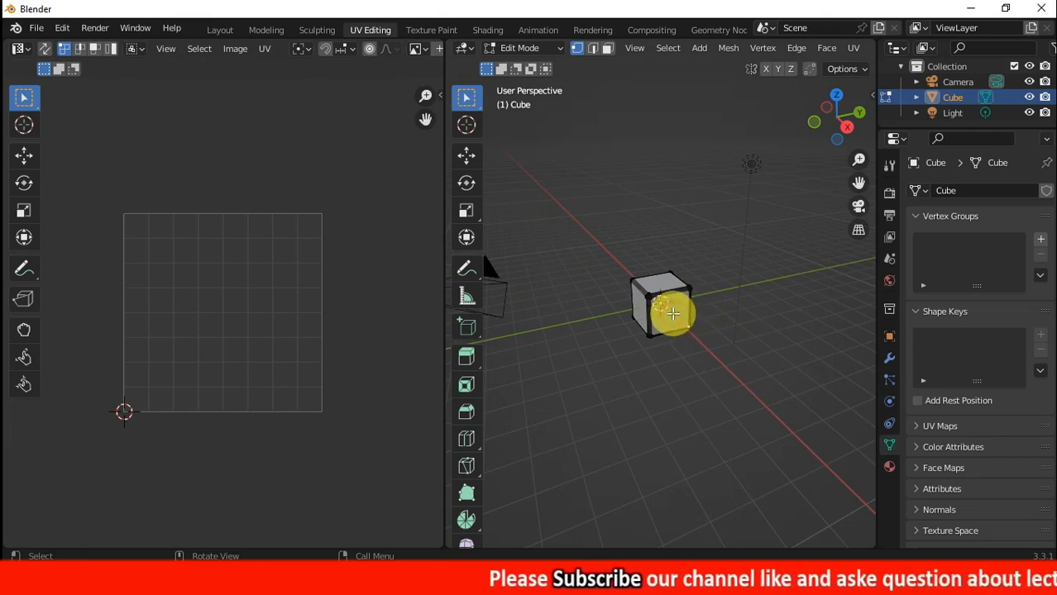
click(607, 48)
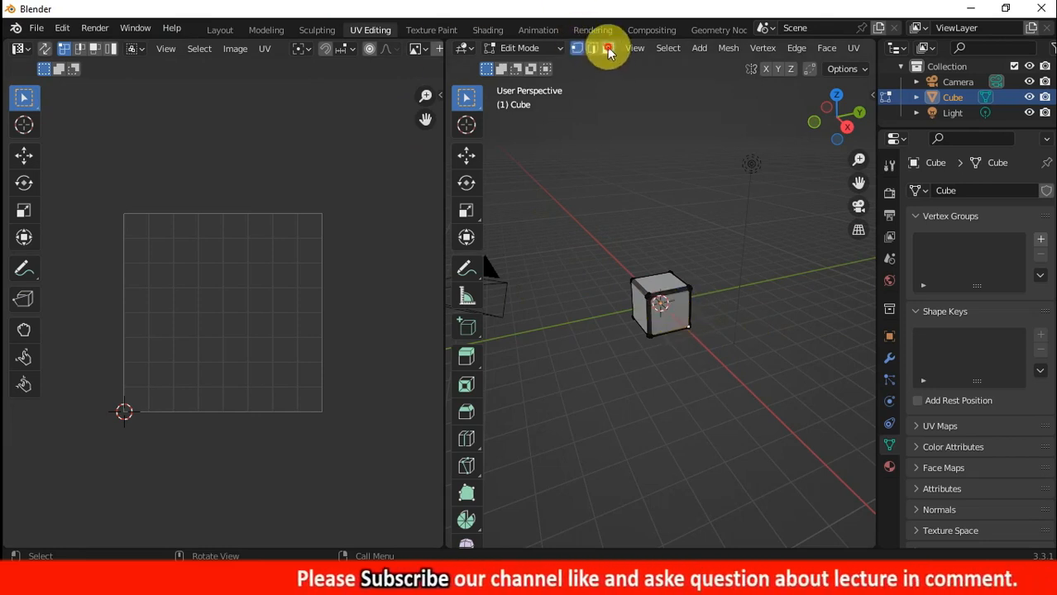
click(675, 309)
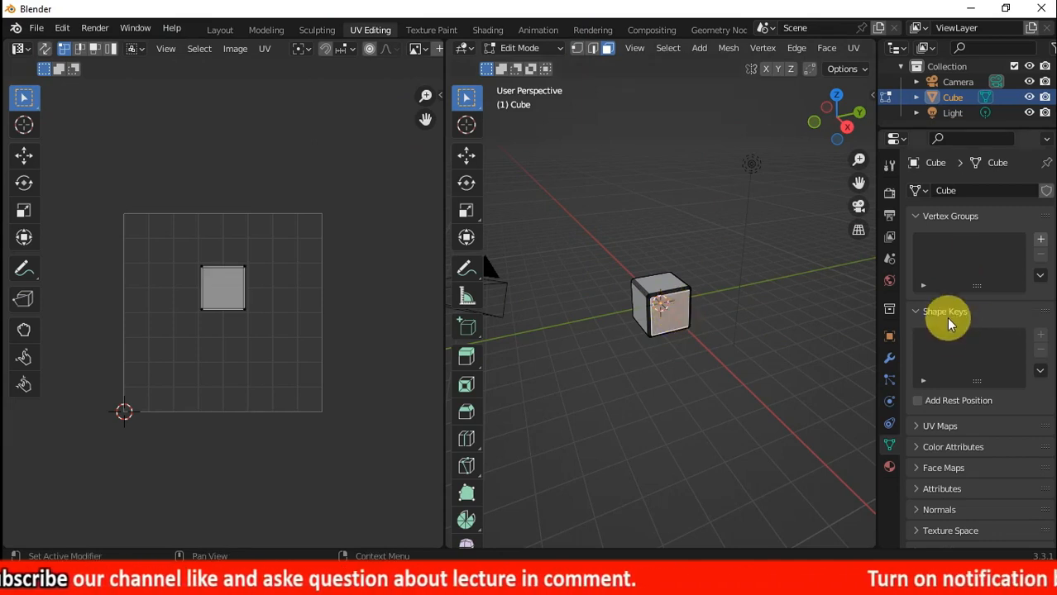
Step: Link an Image Texture to the cube material's Base Color and load the SOUND logo image from the Documents folder
click(889, 465)
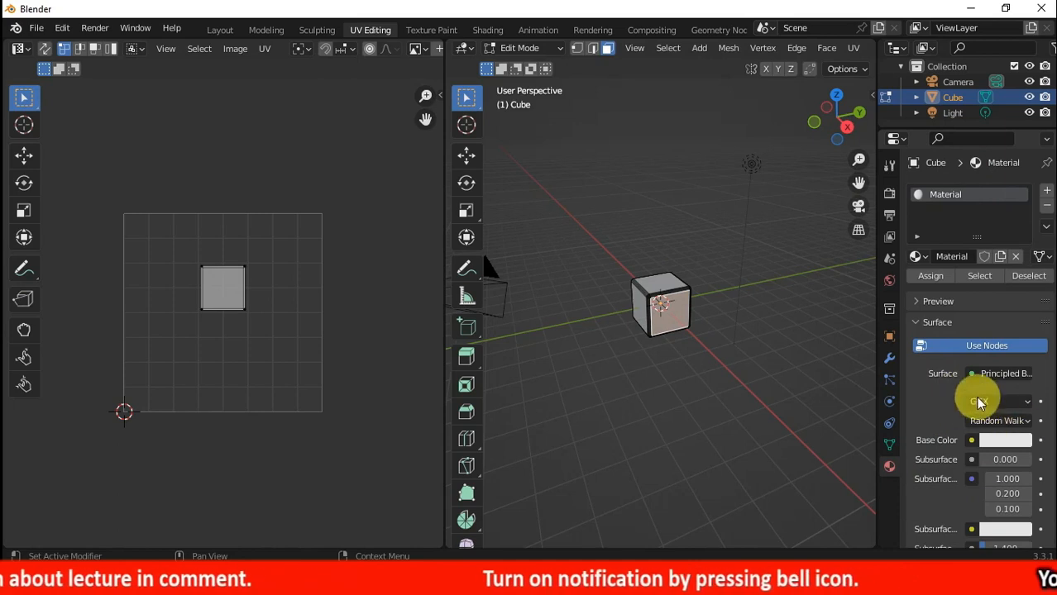
click(971, 440)
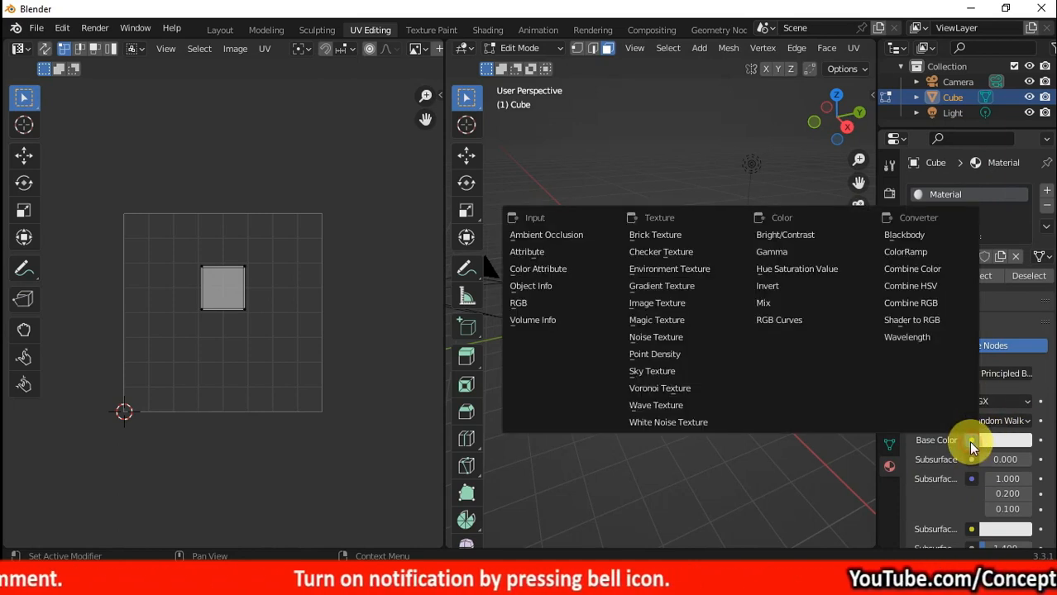
click(676, 304)
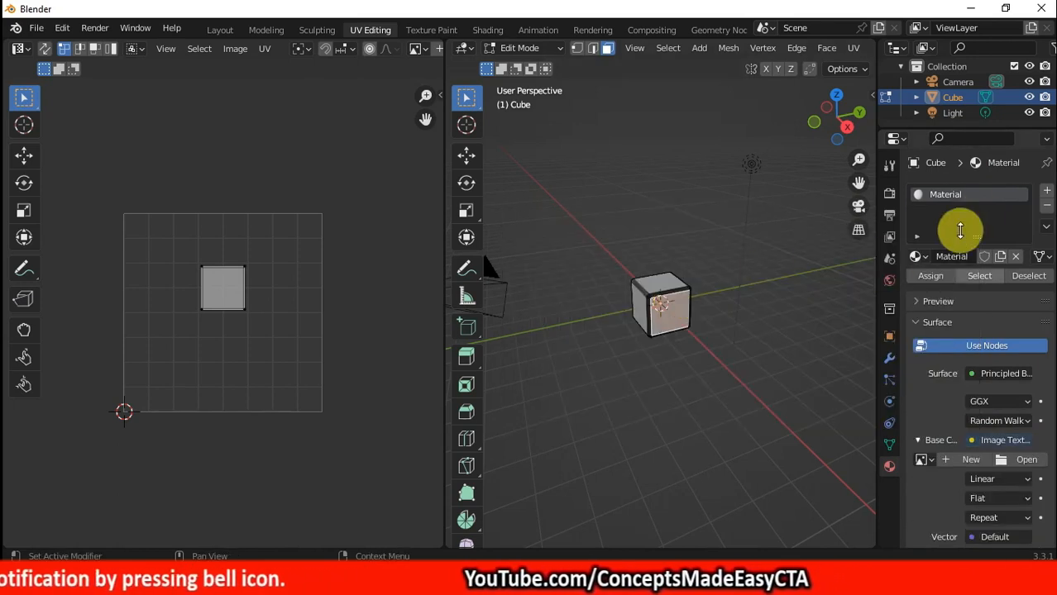
click(1007, 458)
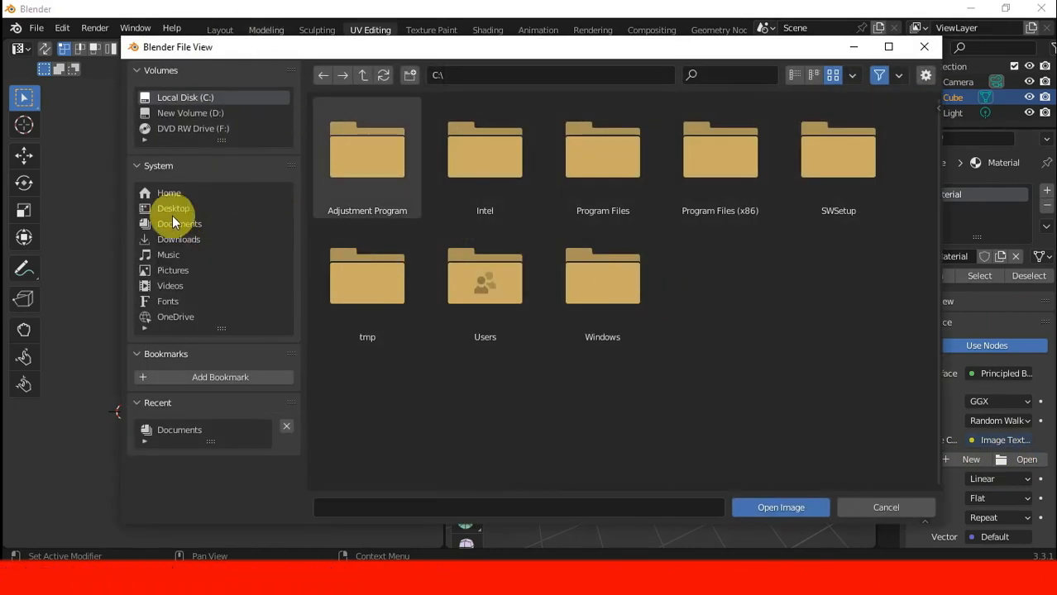
click(175, 228)
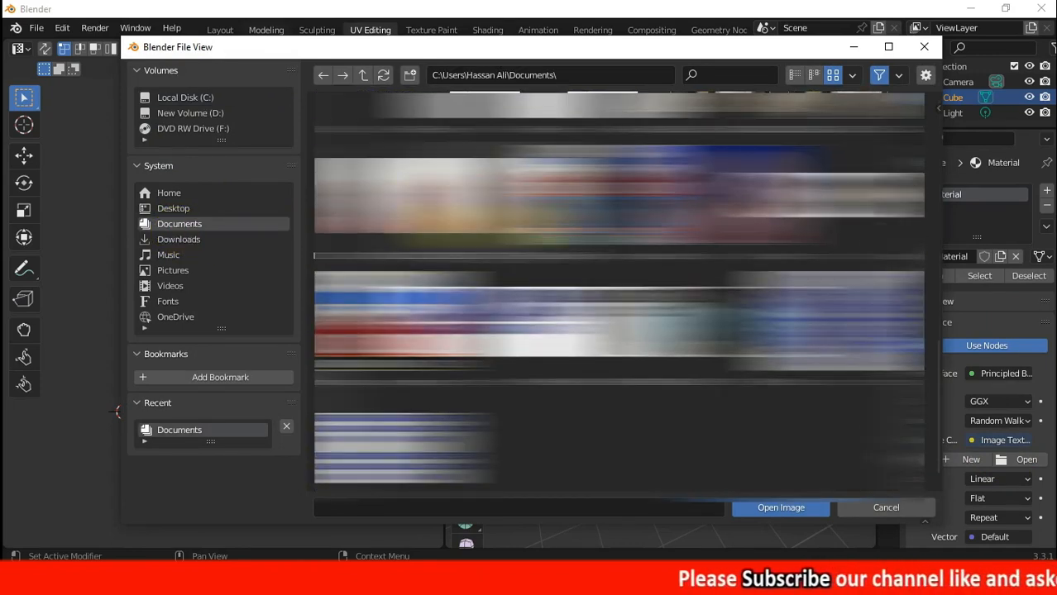
scroll(376, 422, down, 5)
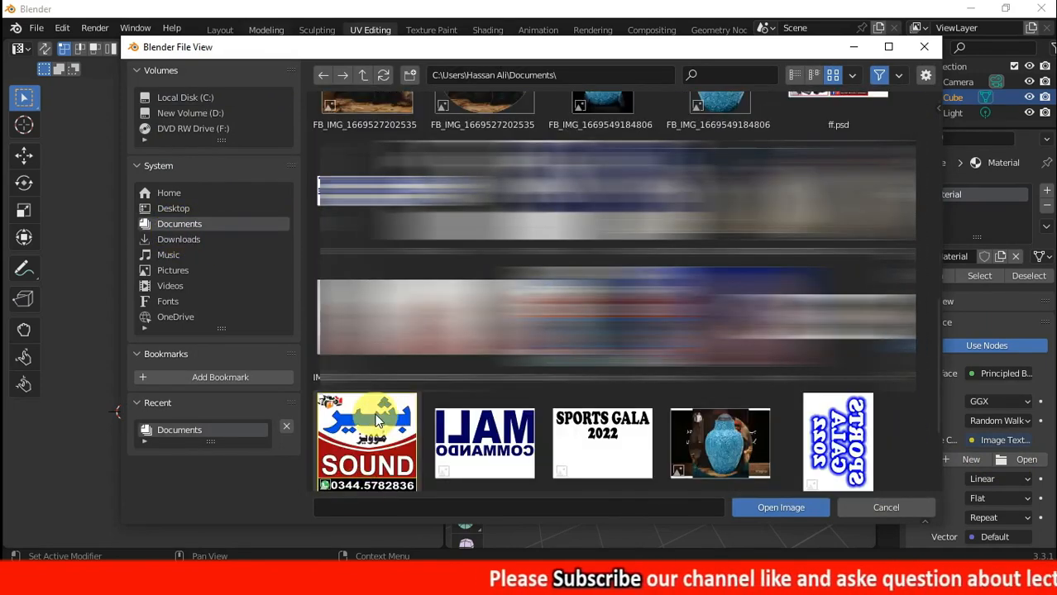
double_click(376, 422)
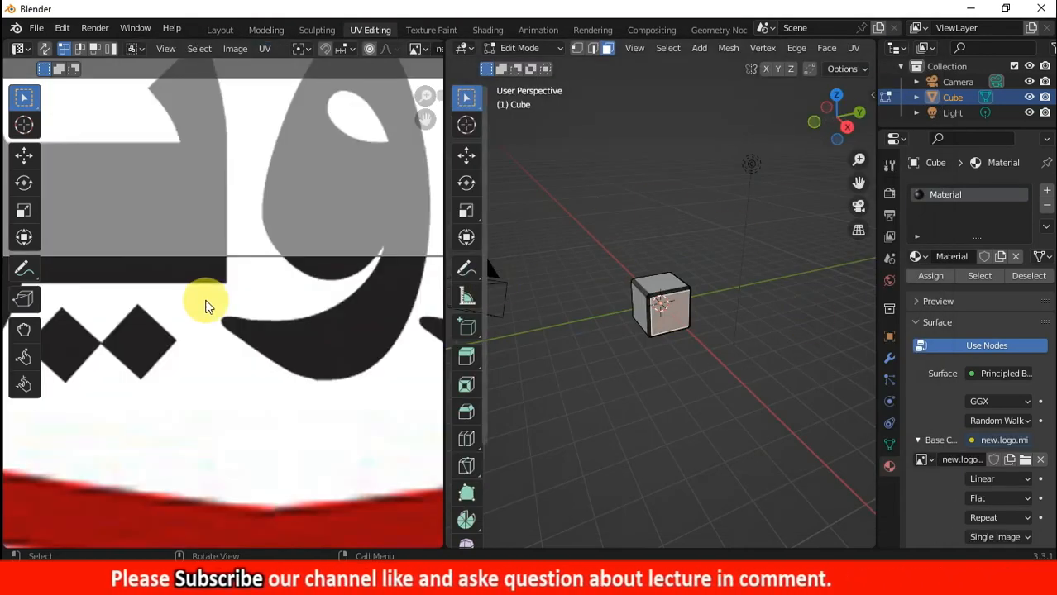
Step: Bring the whole logo image and the selected face's UV square into view in the UV editor
scroll(205, 305, down, 1)
right_click(205, 306)
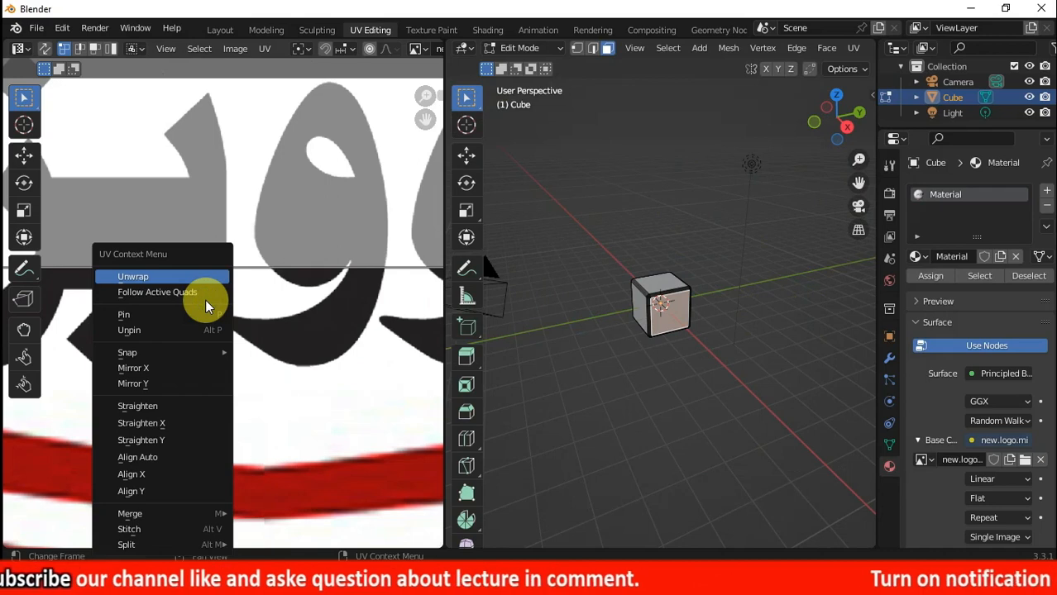
scroll(306, 270, up, 7)
scroll(306, 269, down, 12)
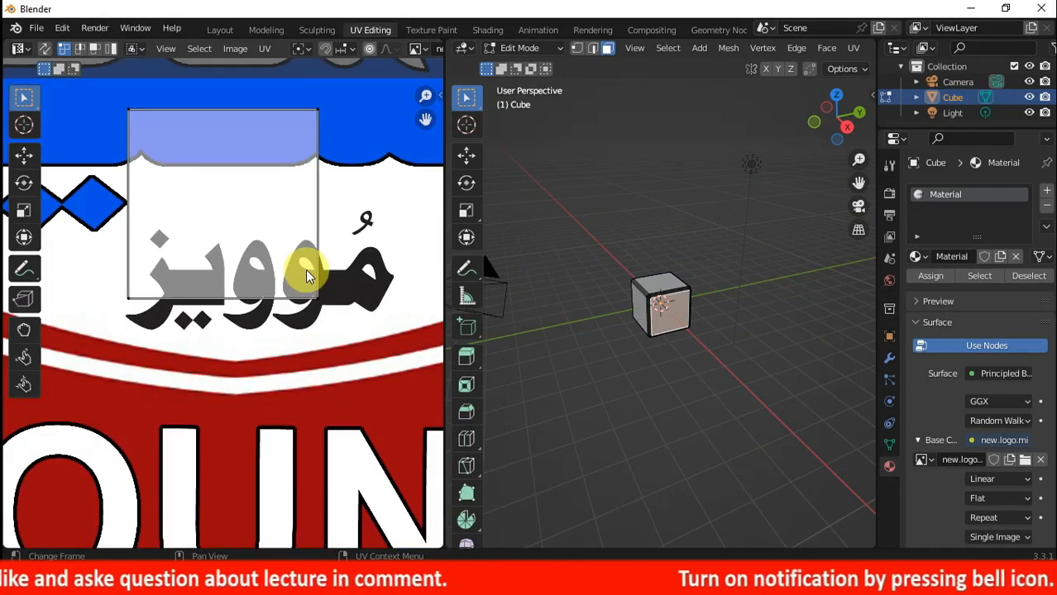
scroll(305, 269, down, 6)
scroll(305, 271, down, 1)
scroll(305, 273, up, 1)
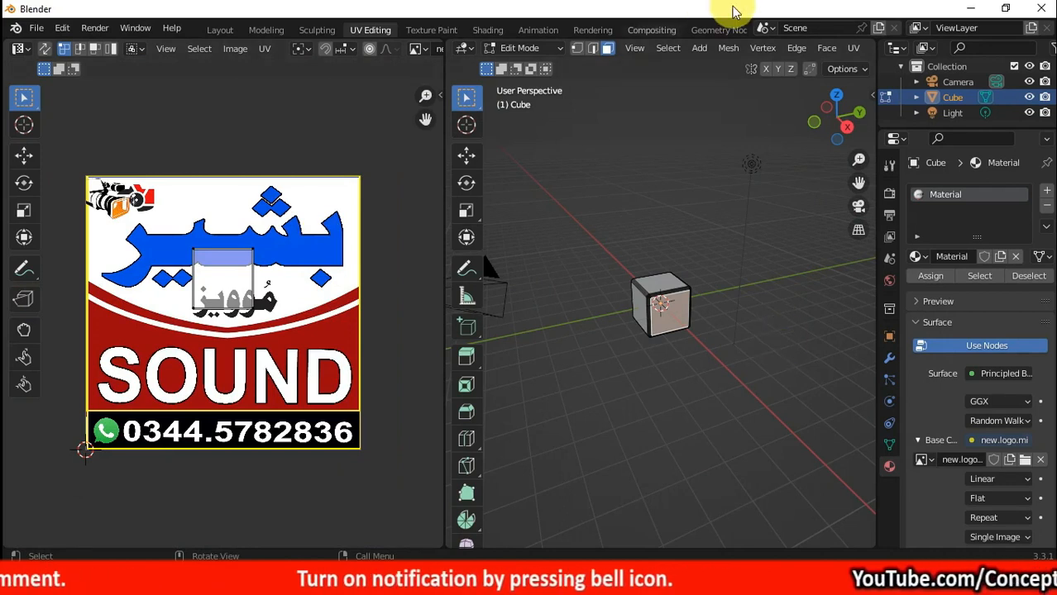
Step: Switch the 3D viewport to Rendered shading, resizing the editors to reach the option and enlarging the UV editor again
drag(444, 140, 163, 152)
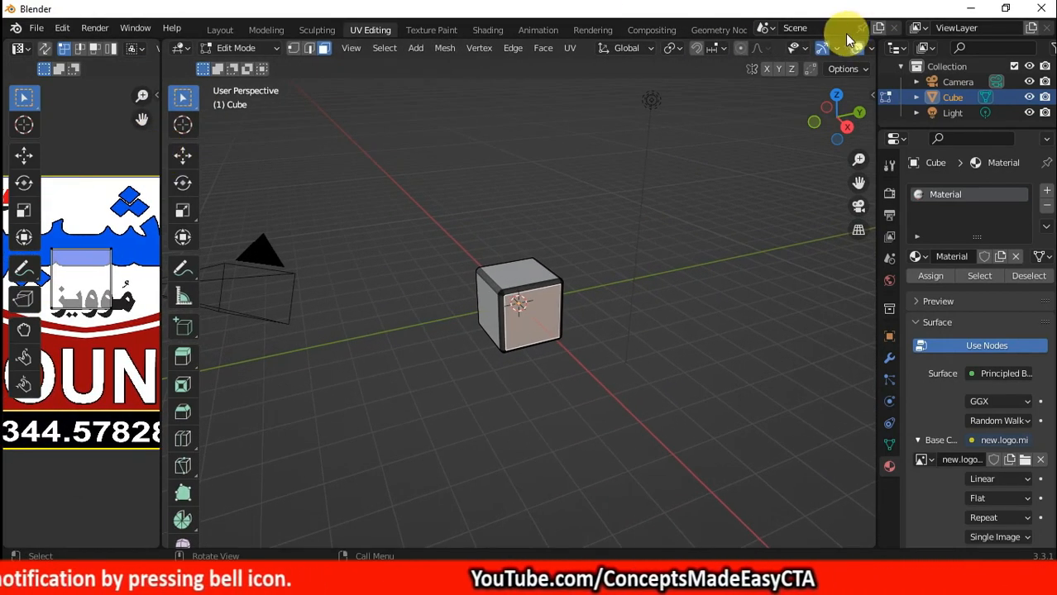
click(873, 48)
click(873, 46)
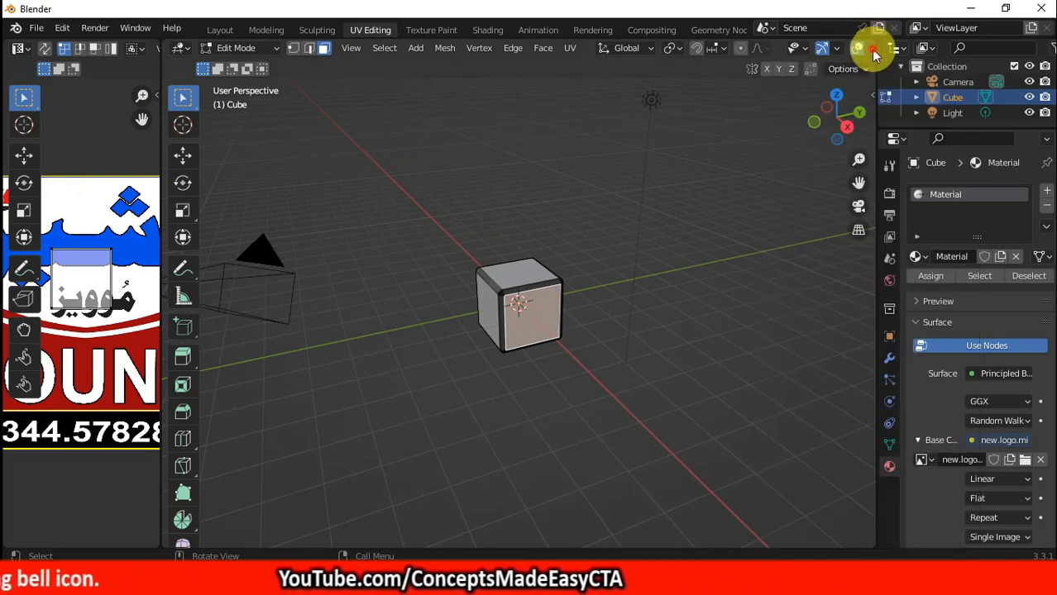
drag(875, 125, 1010, 122)
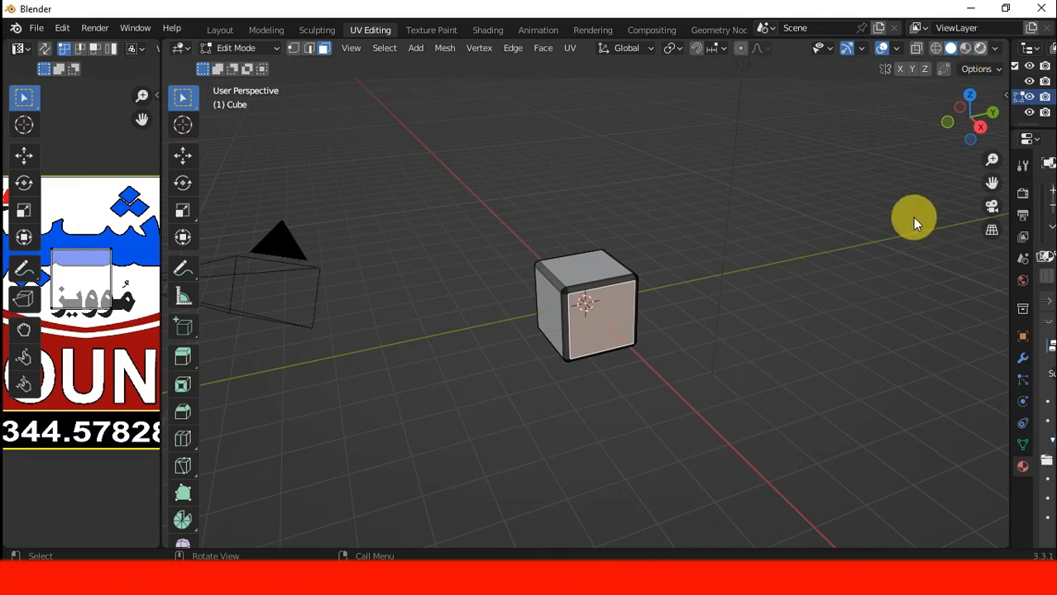
click(980, 48)
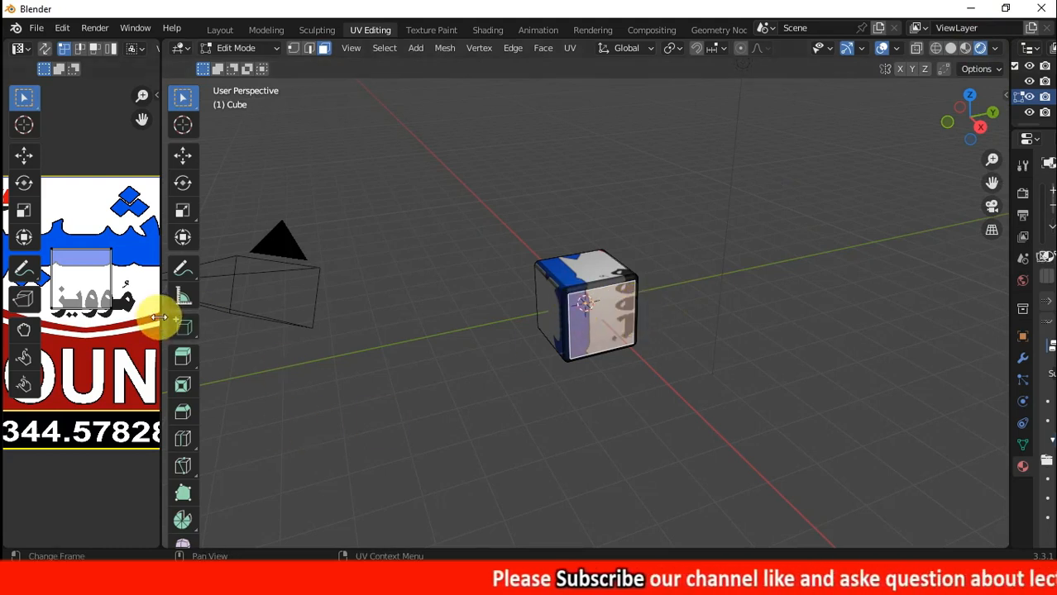
drag(161, 317, 476, 331)
Step: Scale the +X face's UV square by about 4.7 and move it down about 0.127 to cover the whole logo image
key(a)
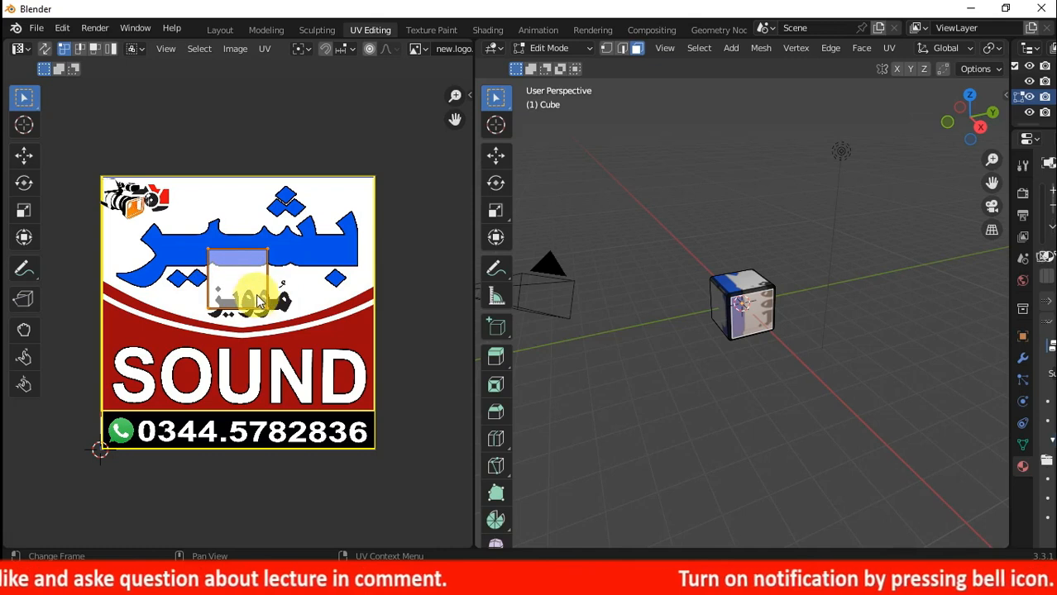
key(s)
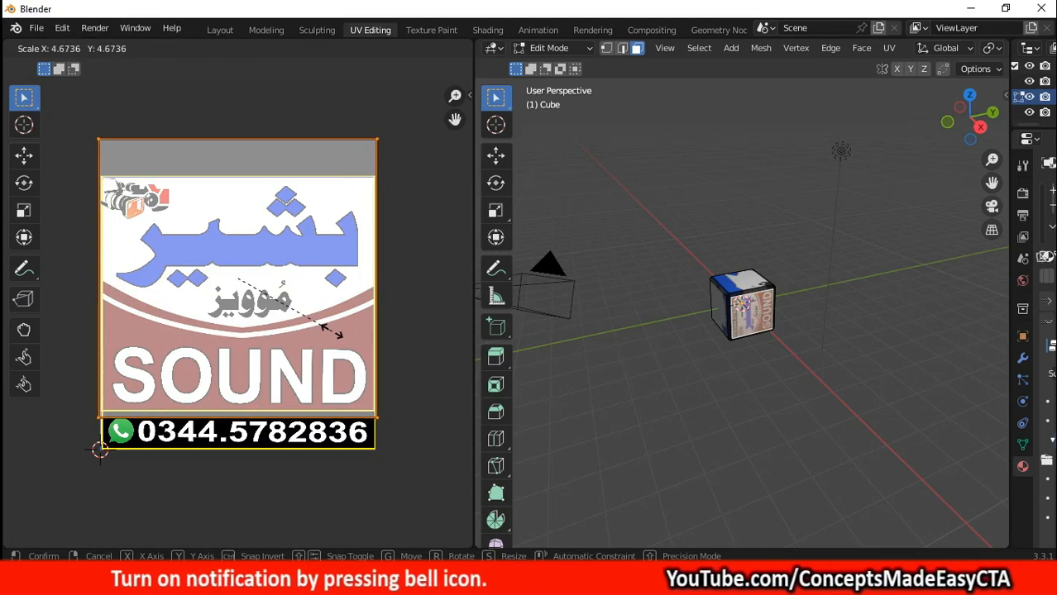
click(331, 330)
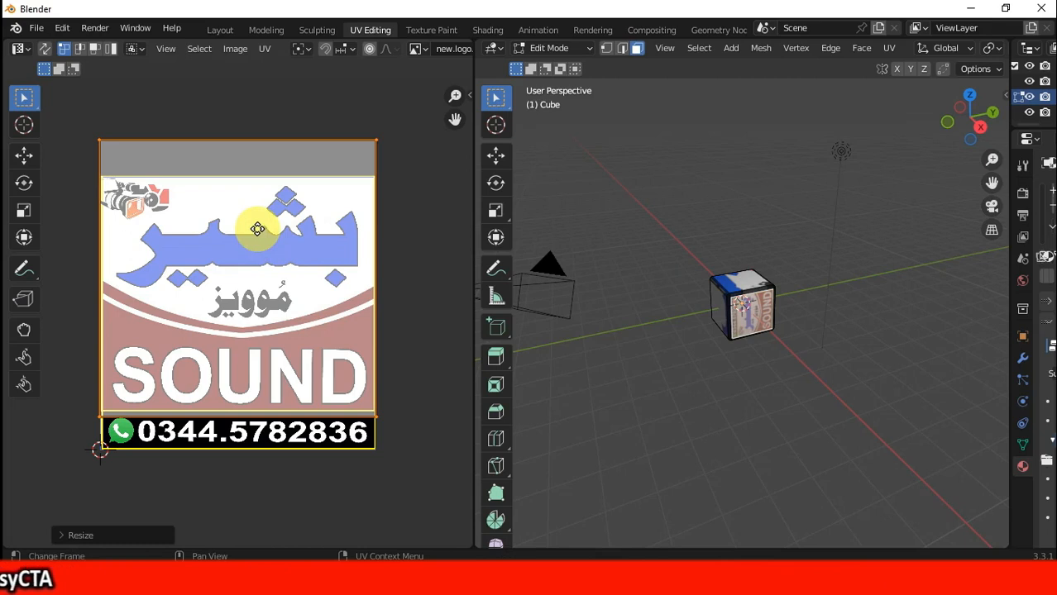
key(g)
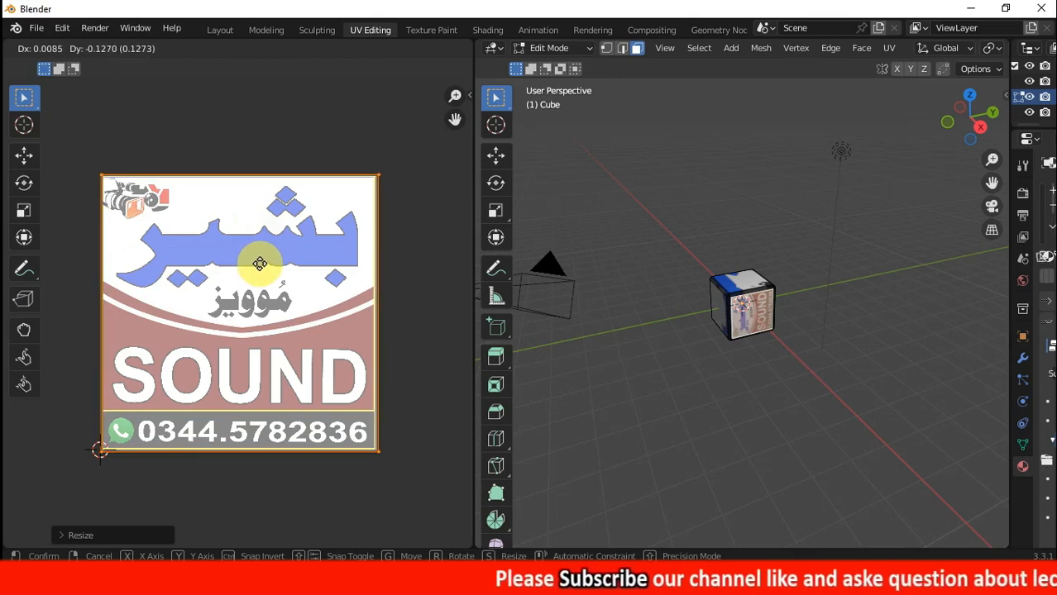
click(260, 262)
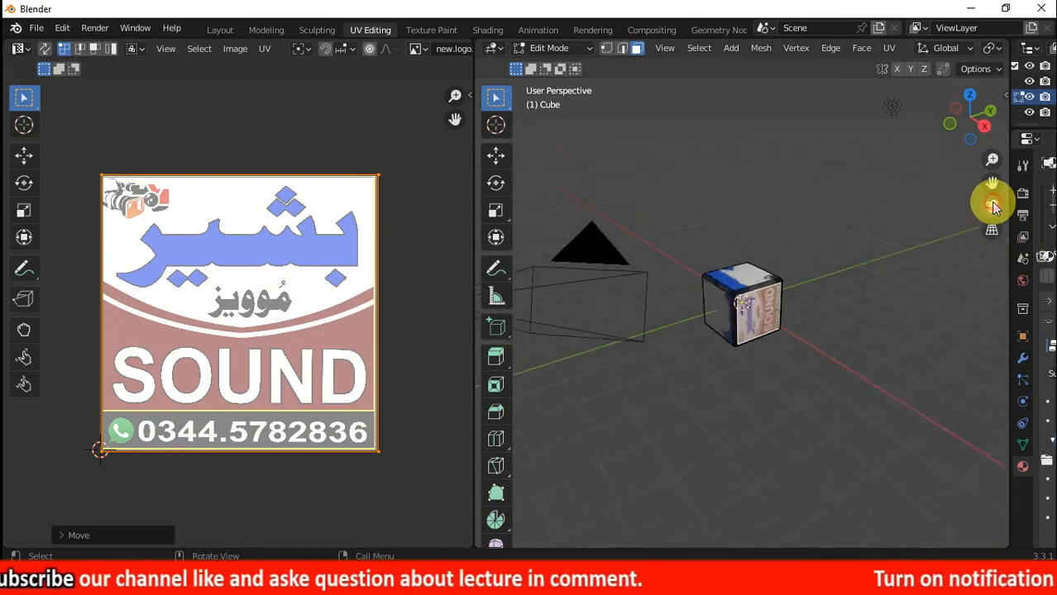
Step: Rotate the +X face's UVs by -90° so the logo stands upright on that face, and check it up close
click(992, 205)
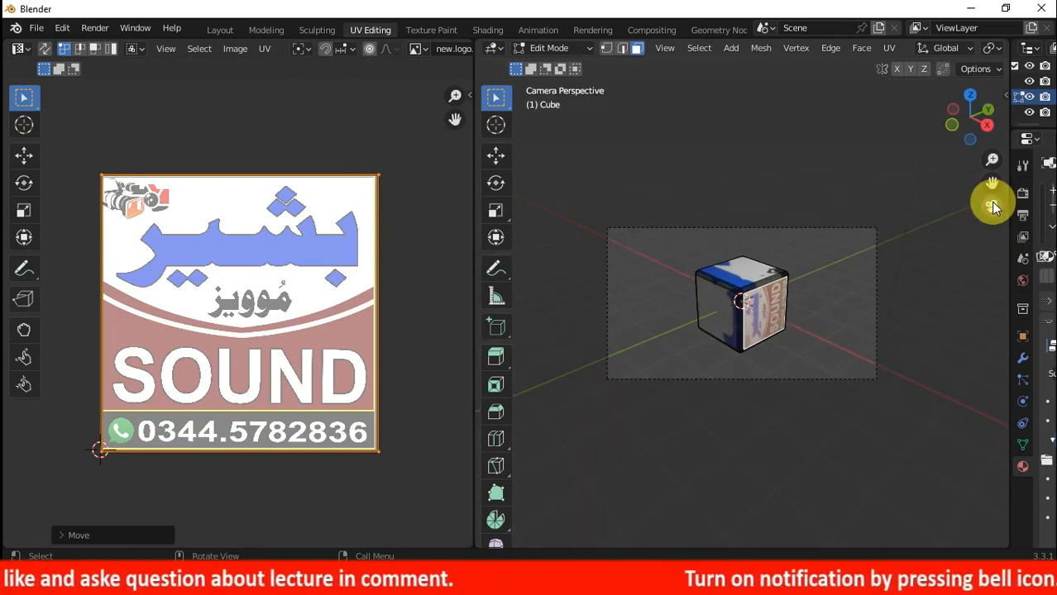
click(992, 205)
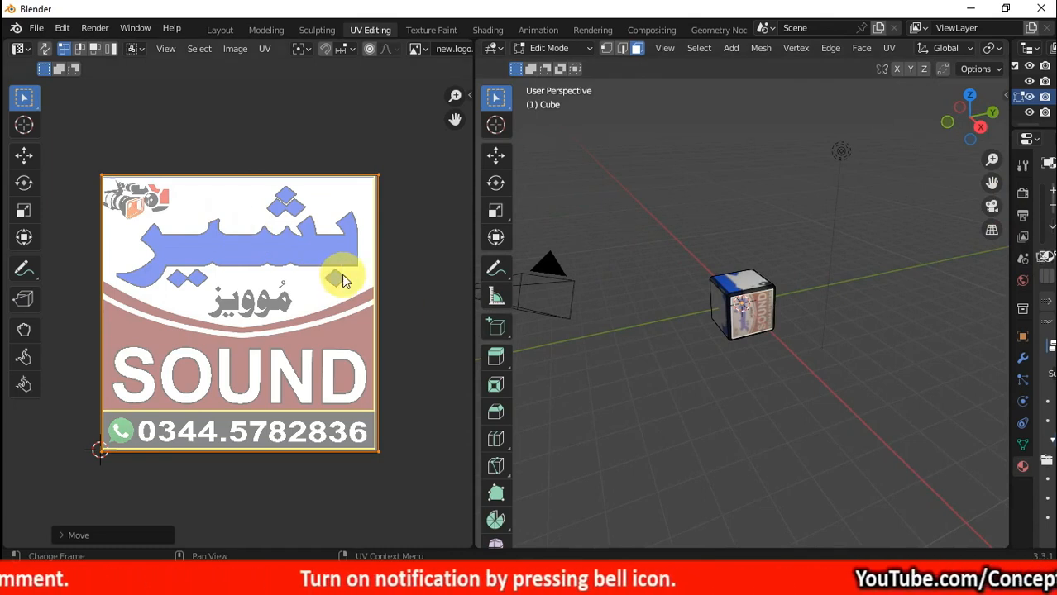
click(392, 280)
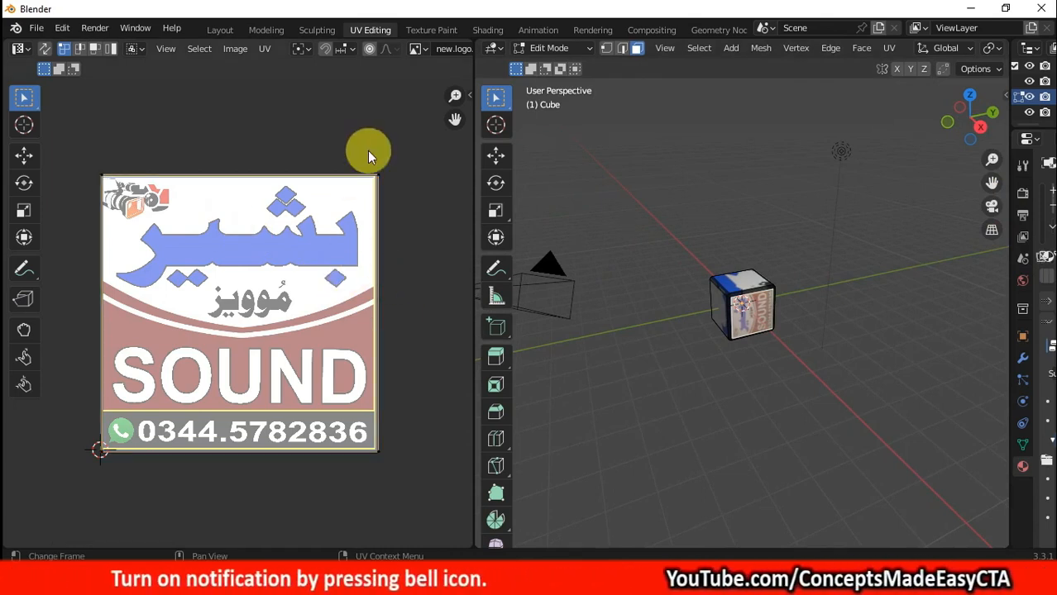
key(a)
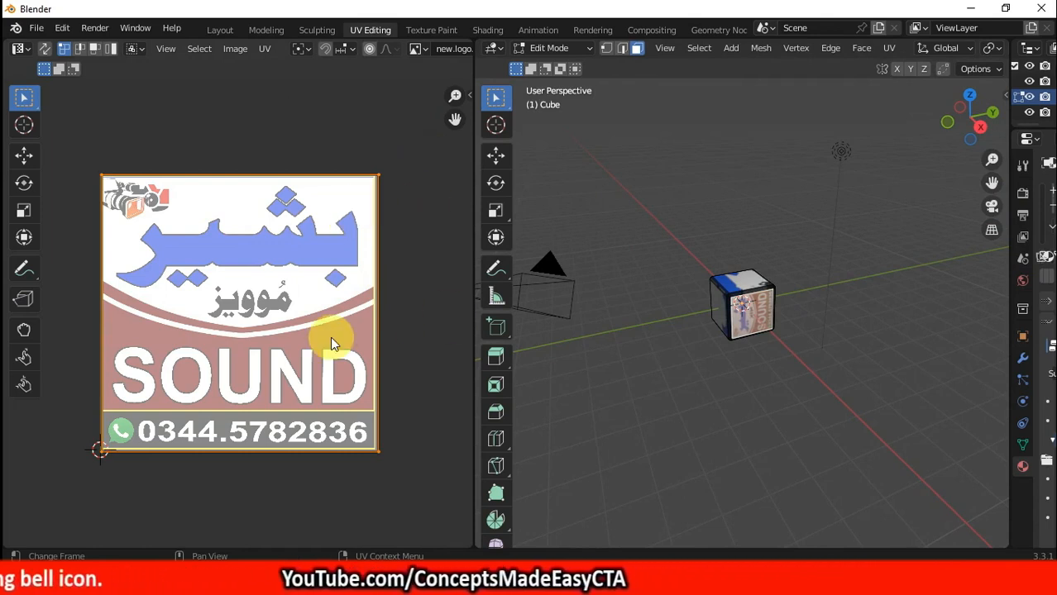
key(r)
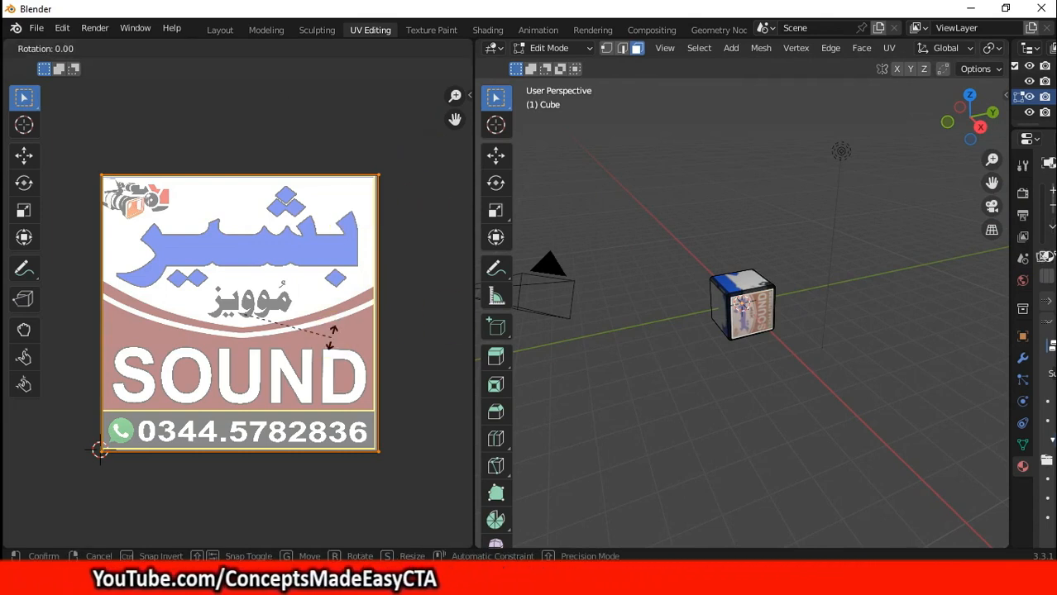
text(90)
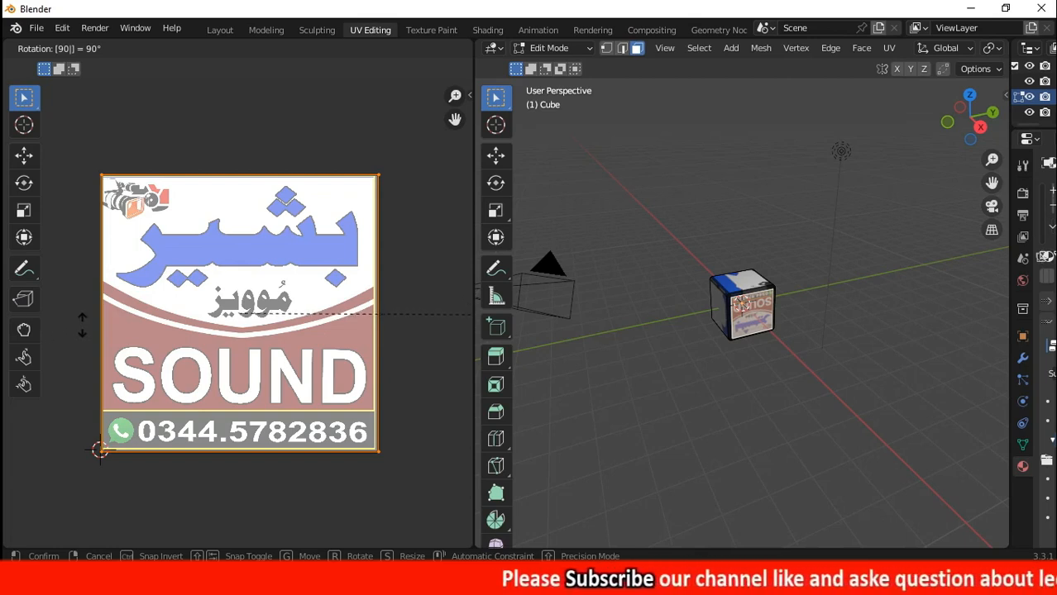
key(minus)
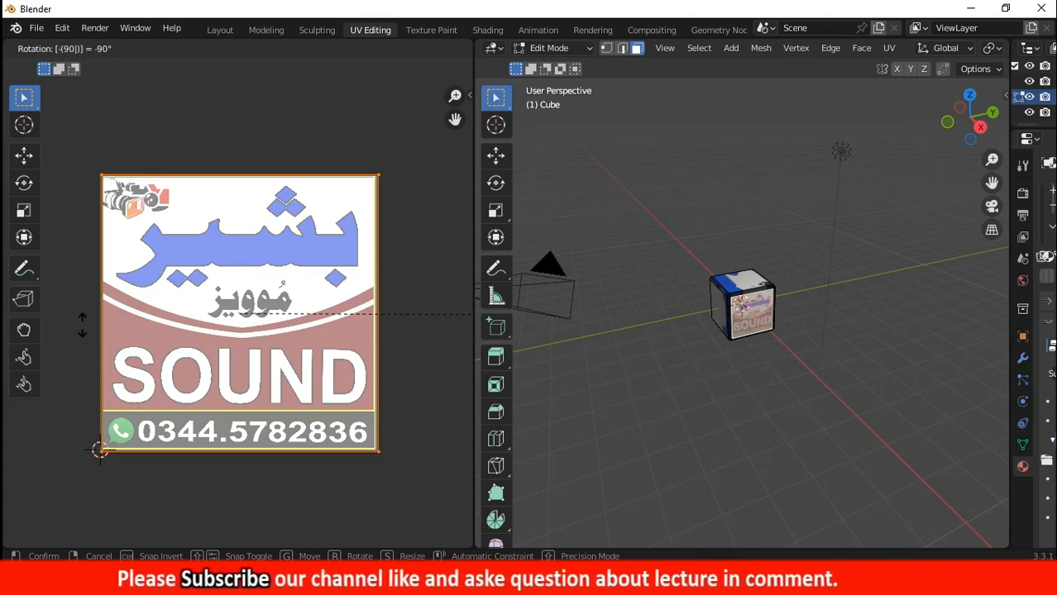
key(Return)
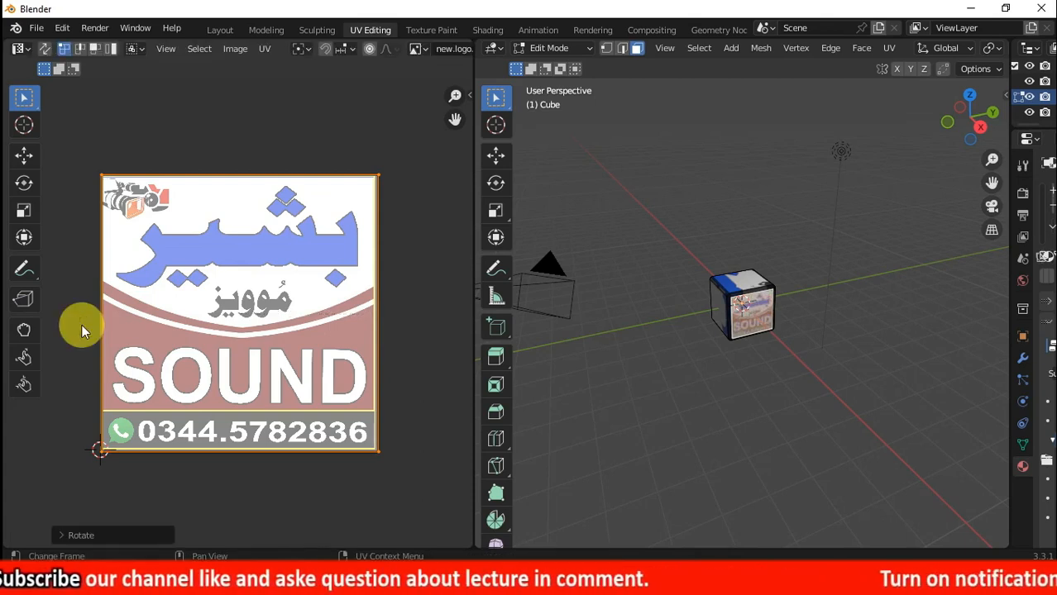
scroll(754, 304, up, 8)
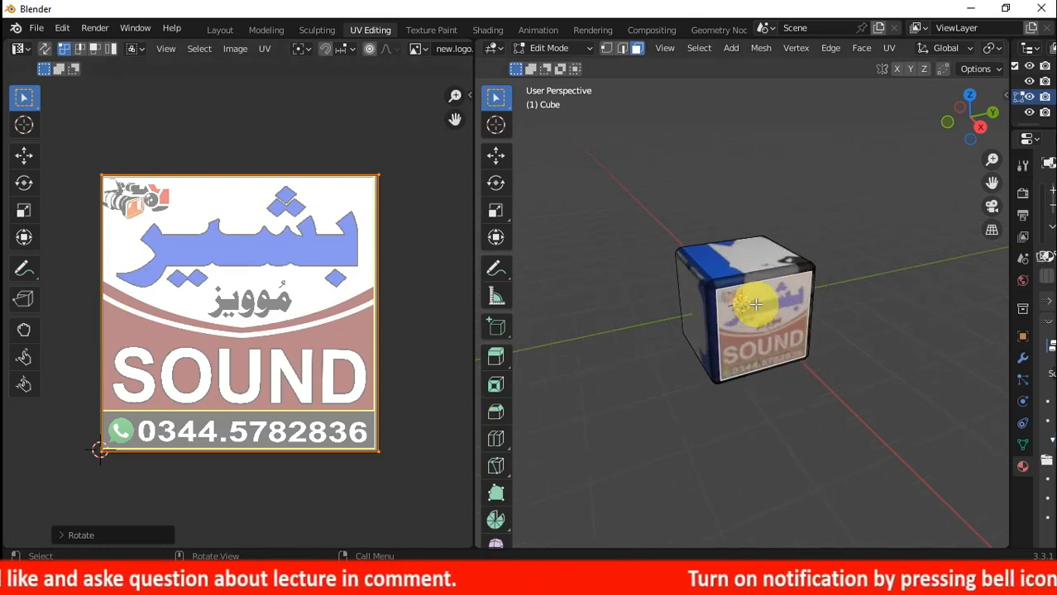
scroll(754, 304, down, 3)
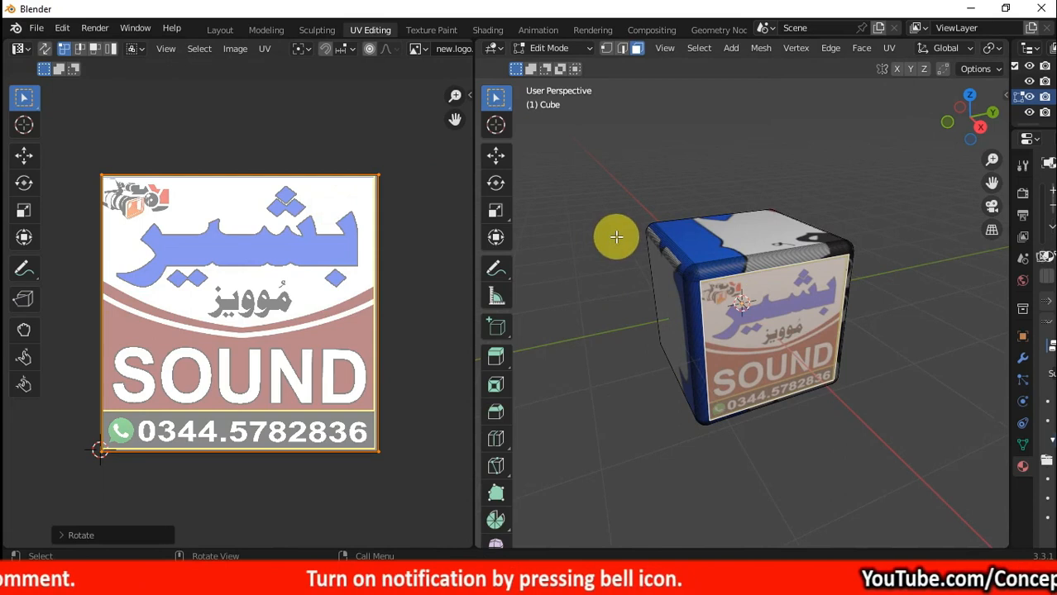
Step: Select the cube's flat -Y face in face select mode
mouse_move(972, 118)
mouse_down()
mouse_move(959, 121)
mouse_move(980, 124)
mouse_up()
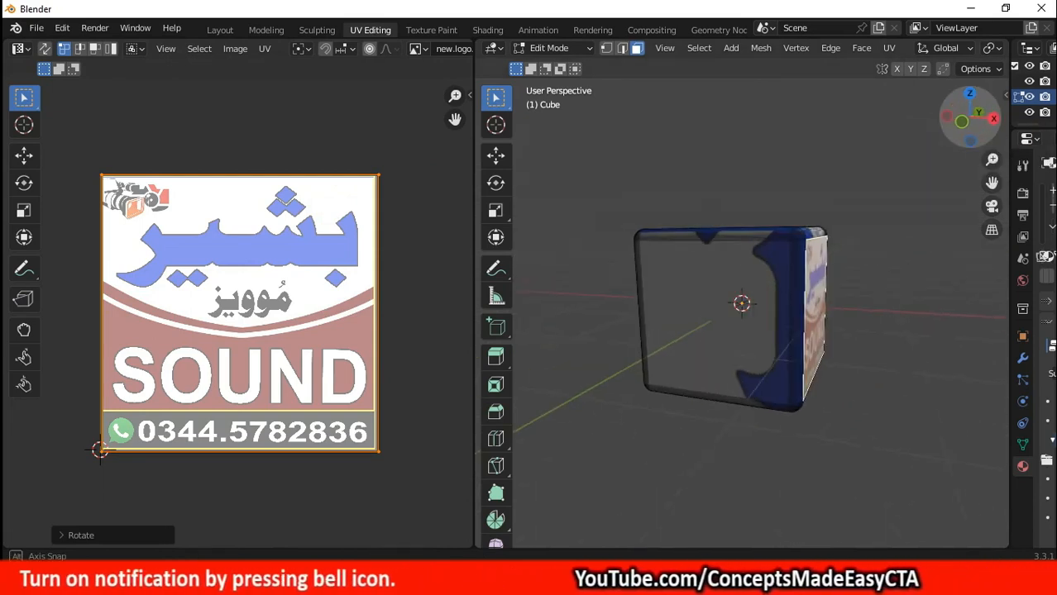
click(721, 296)
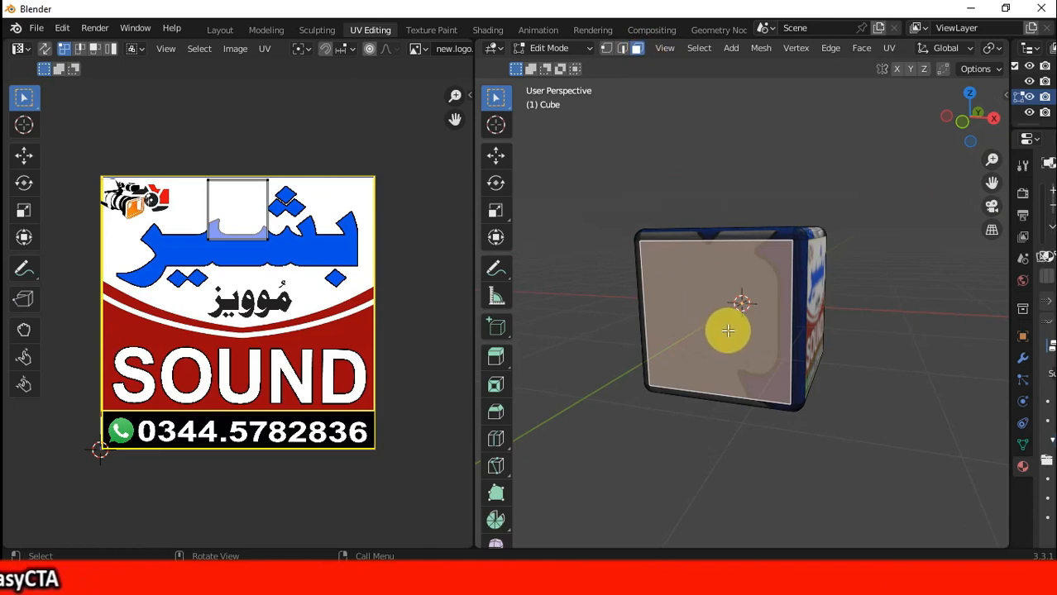
click(622, 49)
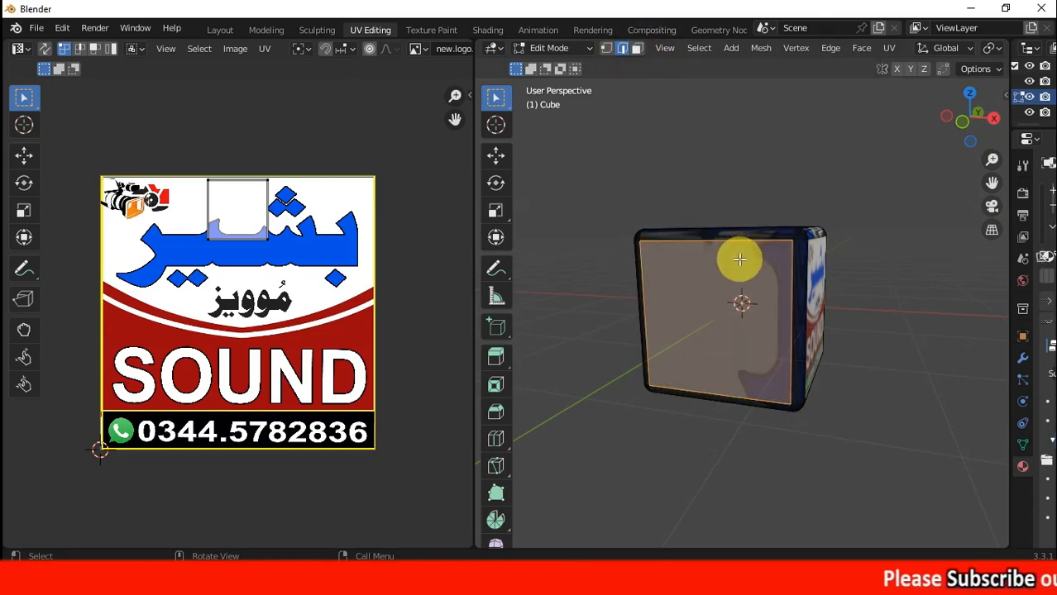
click(720, 237)
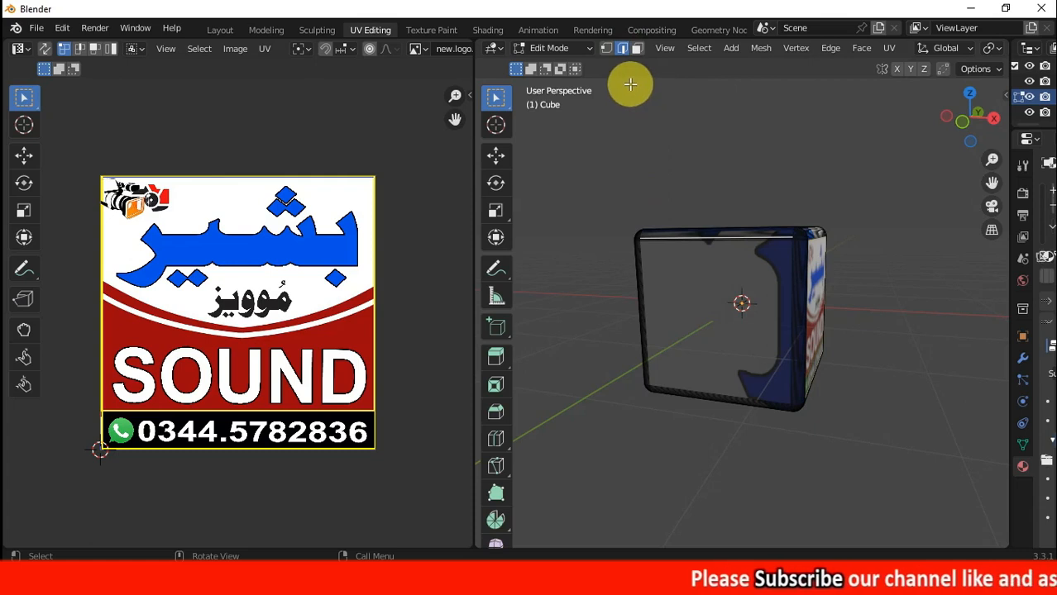
click(606, 49)
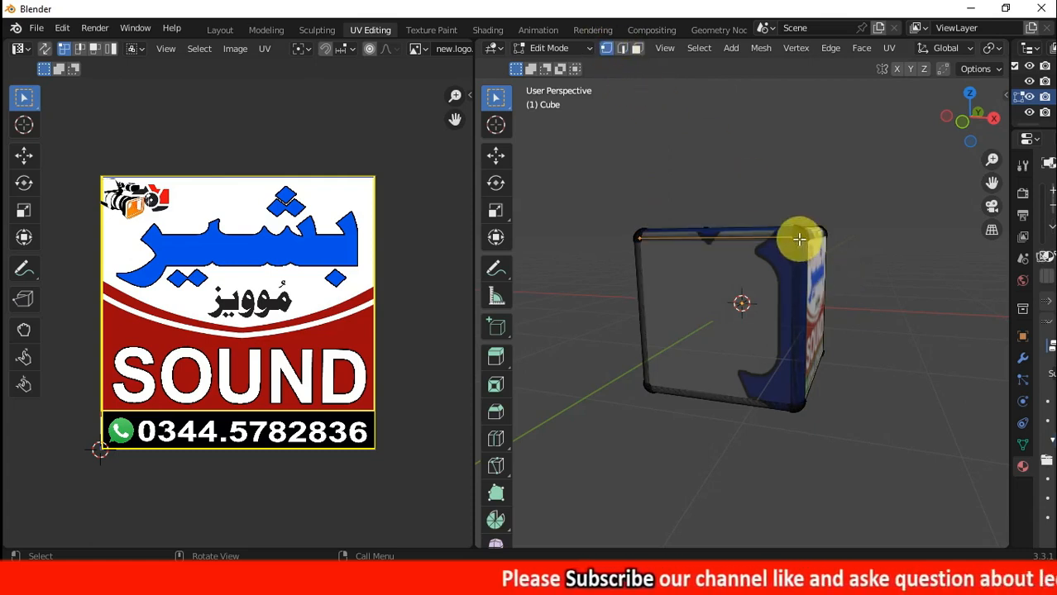
click(636, 48)
click(714, 305)
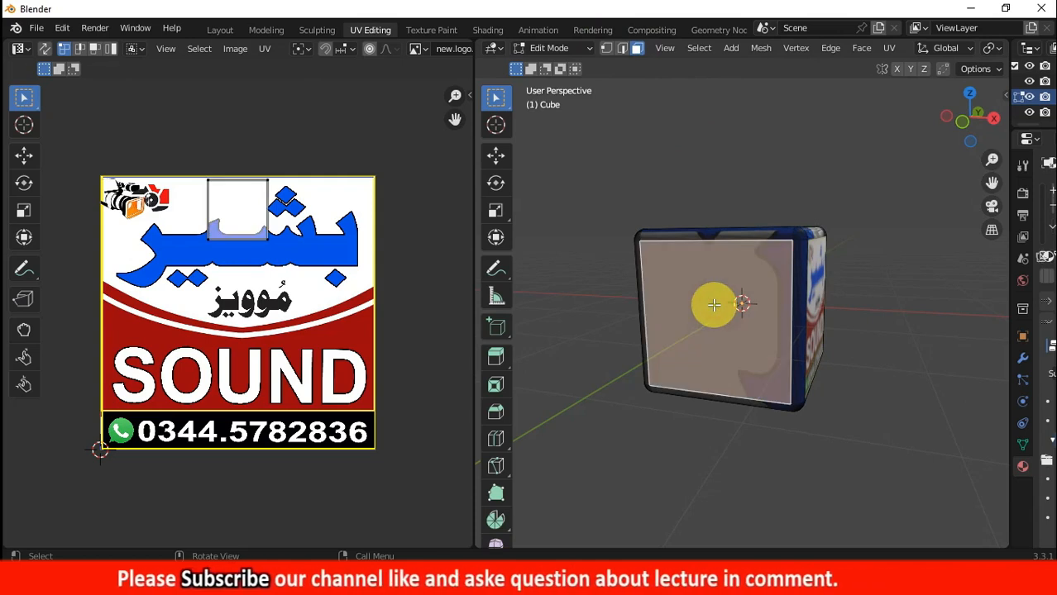
Step: Scale up the -Y face's UV square to the logo's size and move it to cover the whole image
key(a)
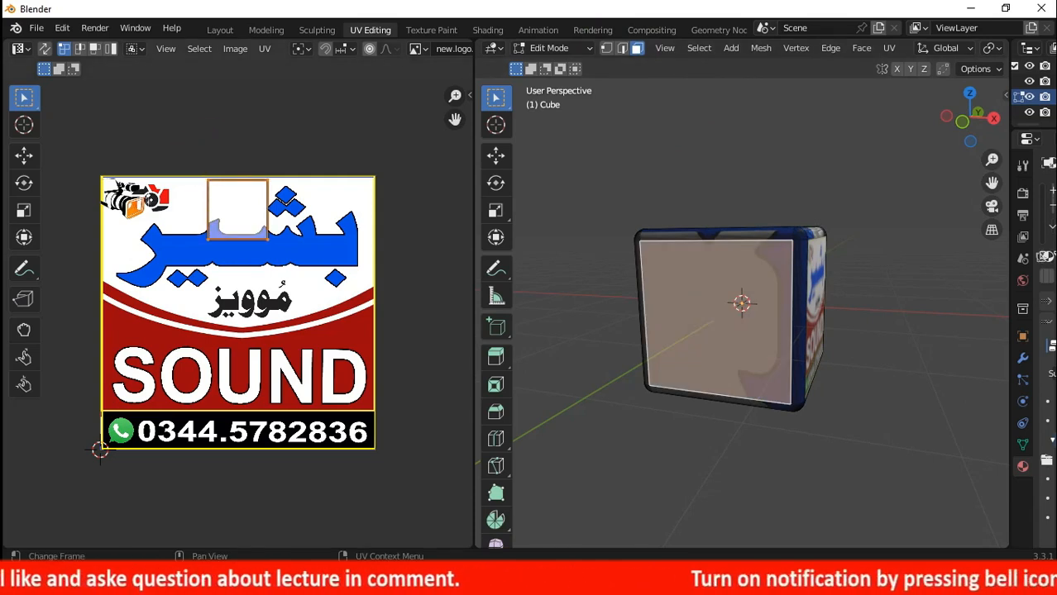
key(s)
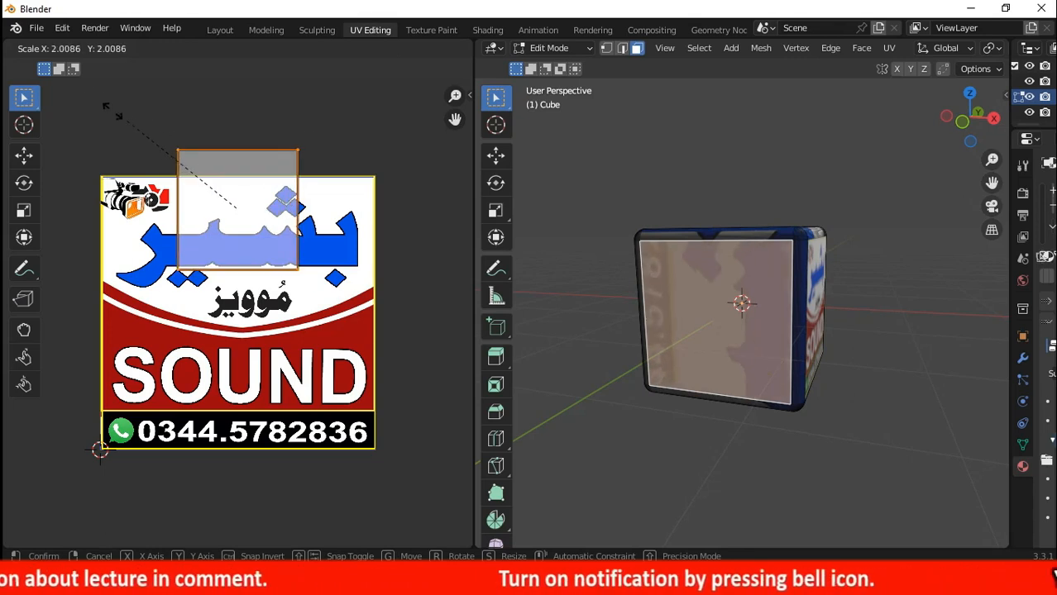
click(455, 487)
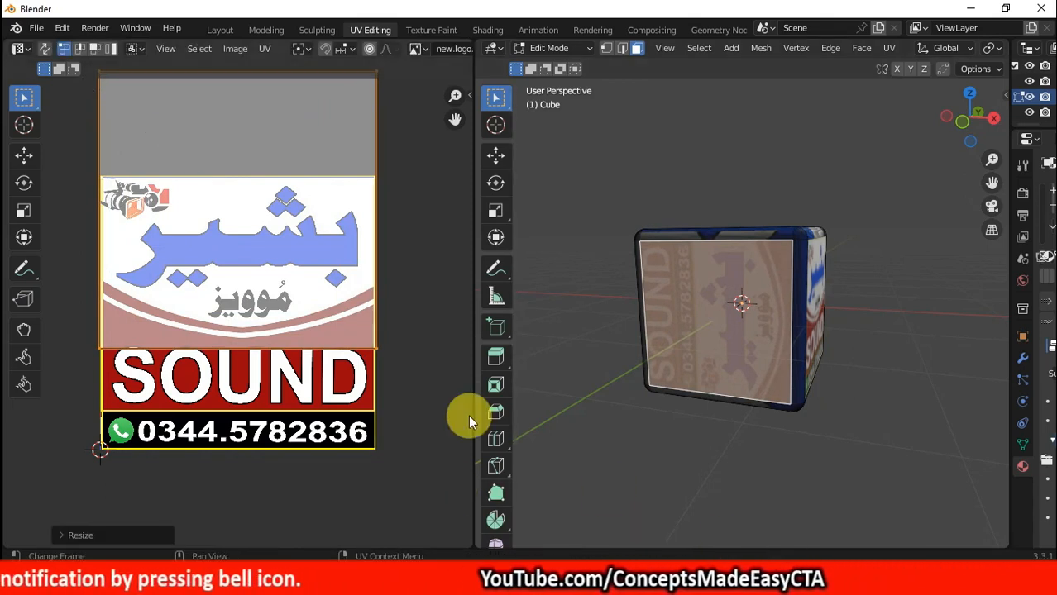
key(g)
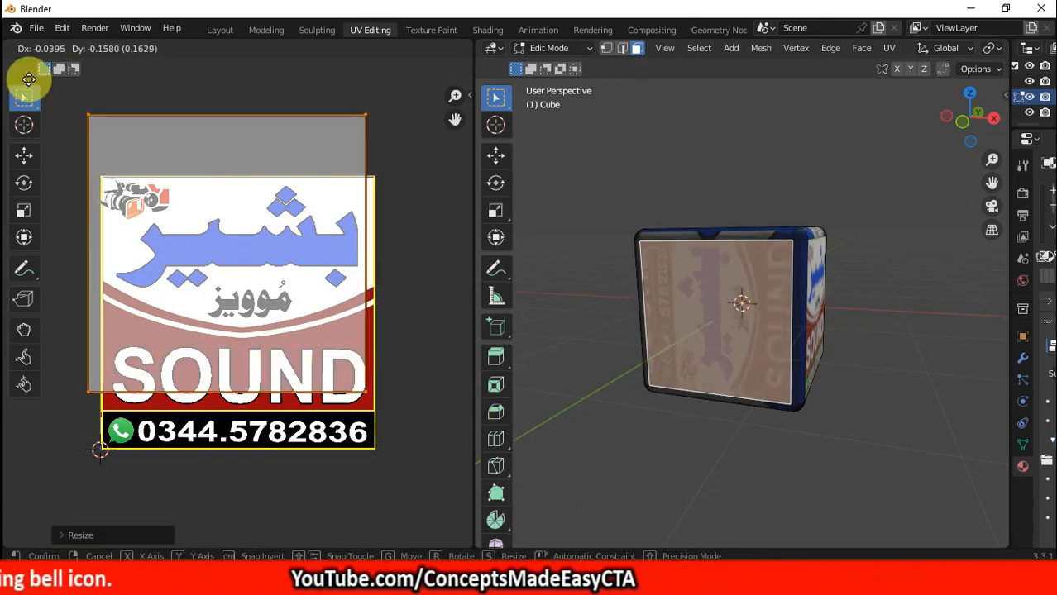
click(470, 523)
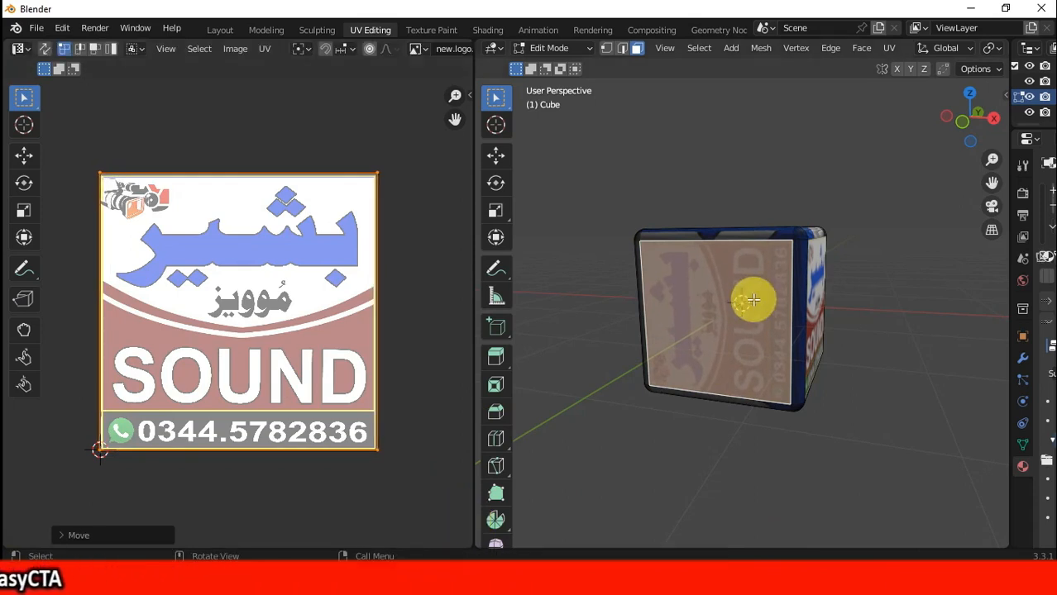
Step: Rotate the -Y face's UVs by -90° to set the logo upright, and turn the cube to its -X face
key(r)
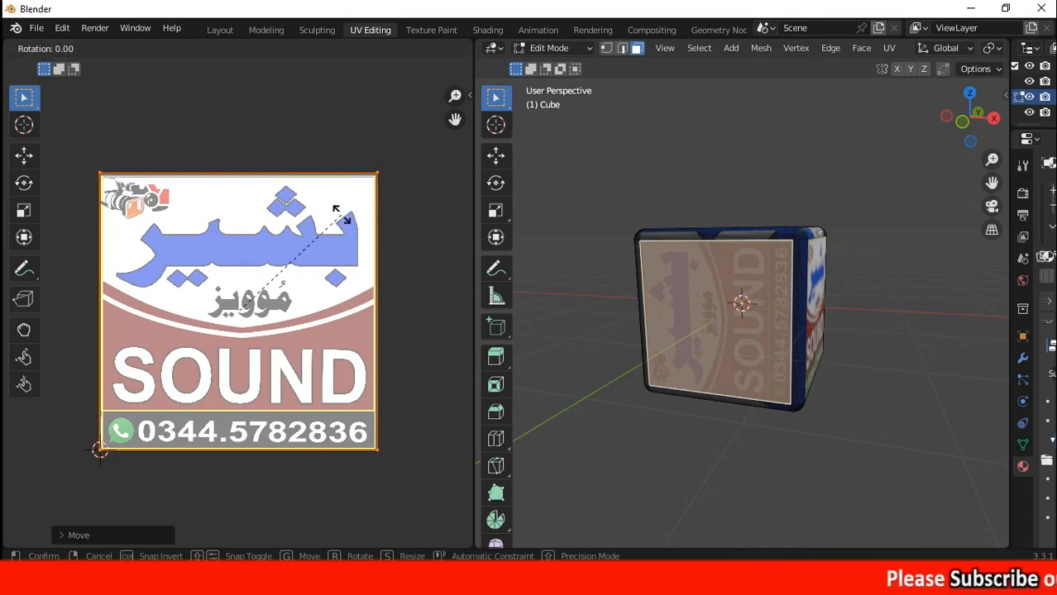
text(90)
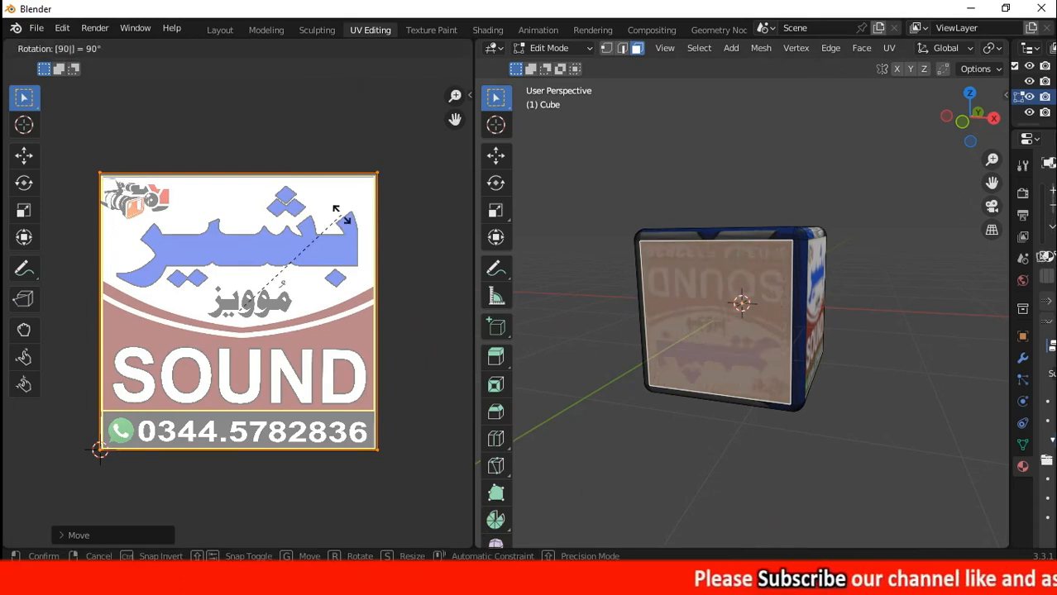
key(minus)
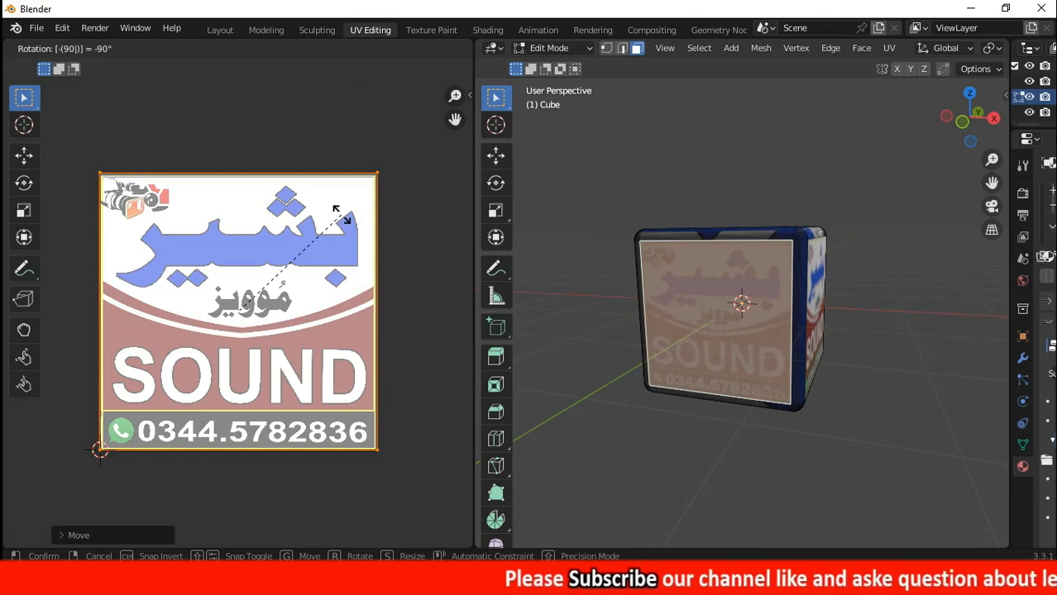
click(342, 213)
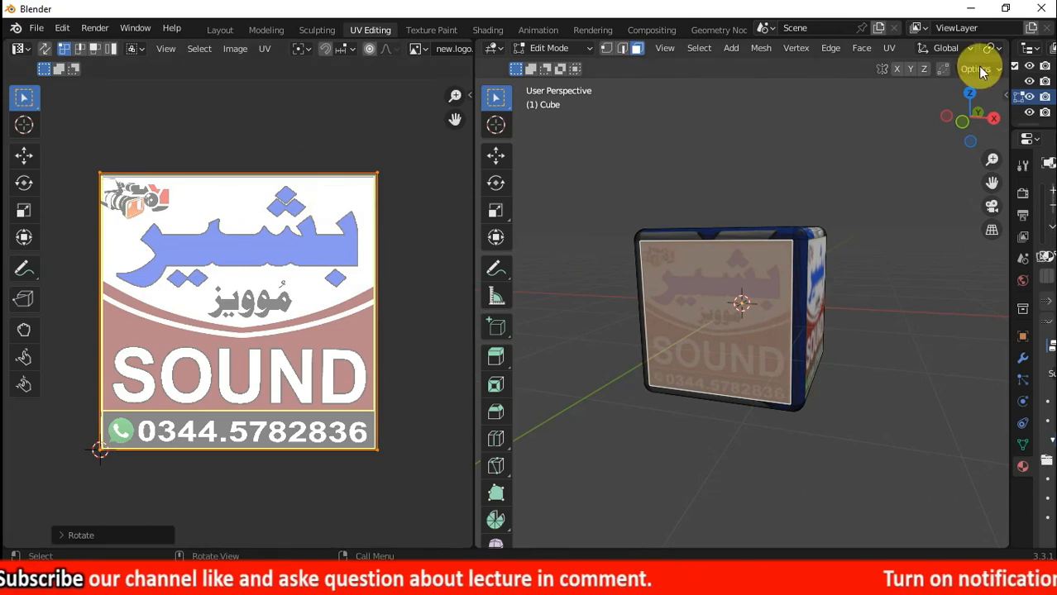
drag(962, 124, 987, 124)
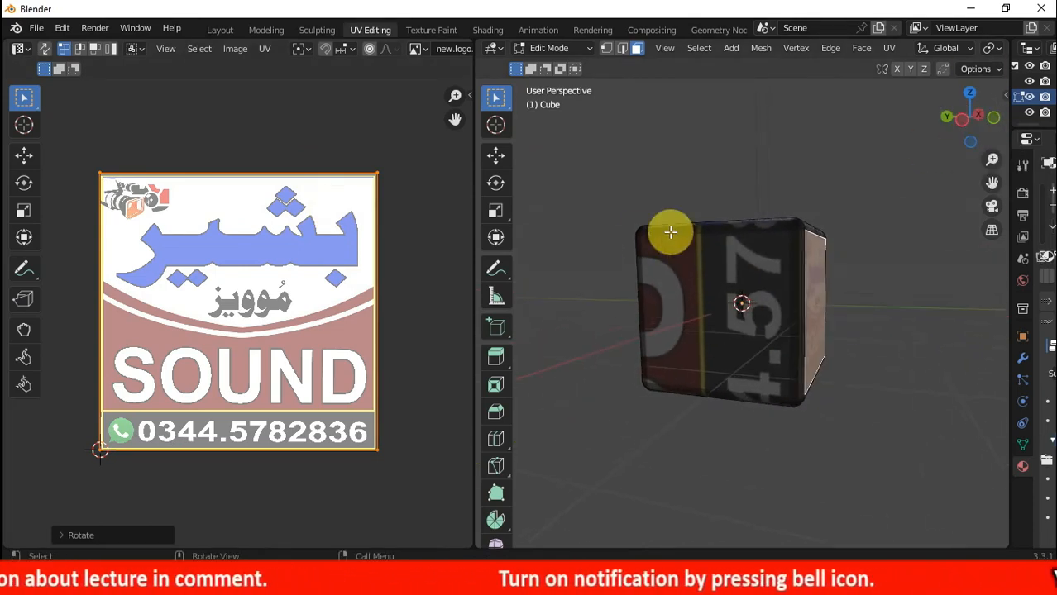
Step: Select the cube's -X face, scale its UV square up about 4.63 times, and move it to cover the whole logo image
click(696, 283)
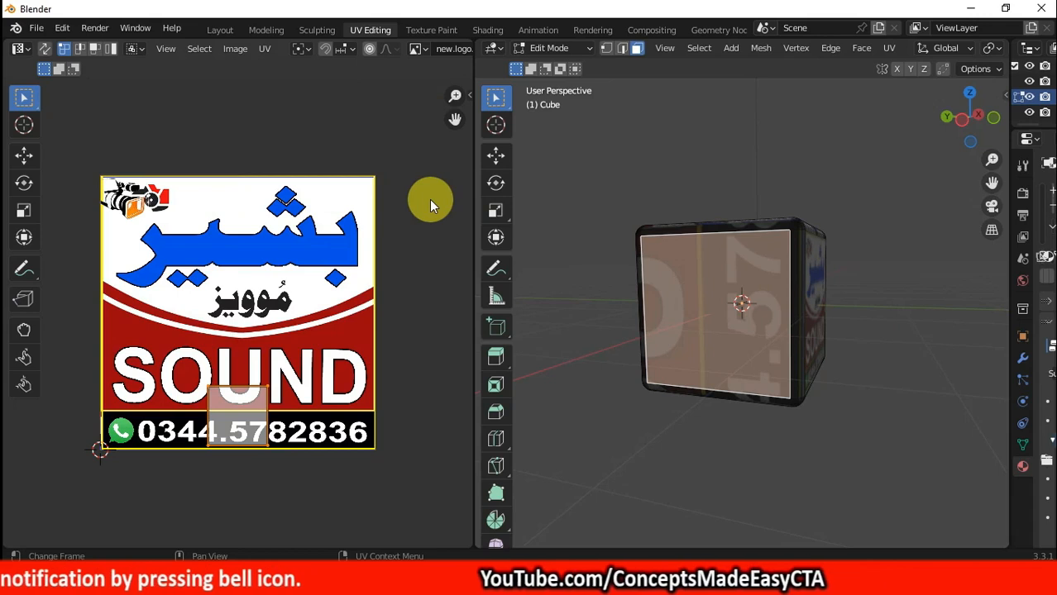
key(s)
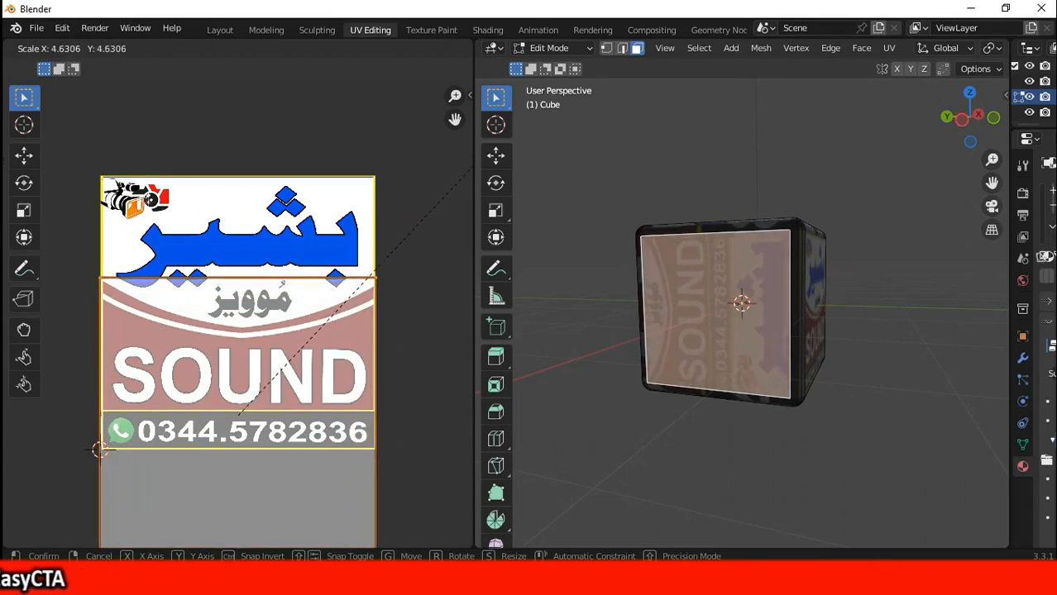
click(8, 159)
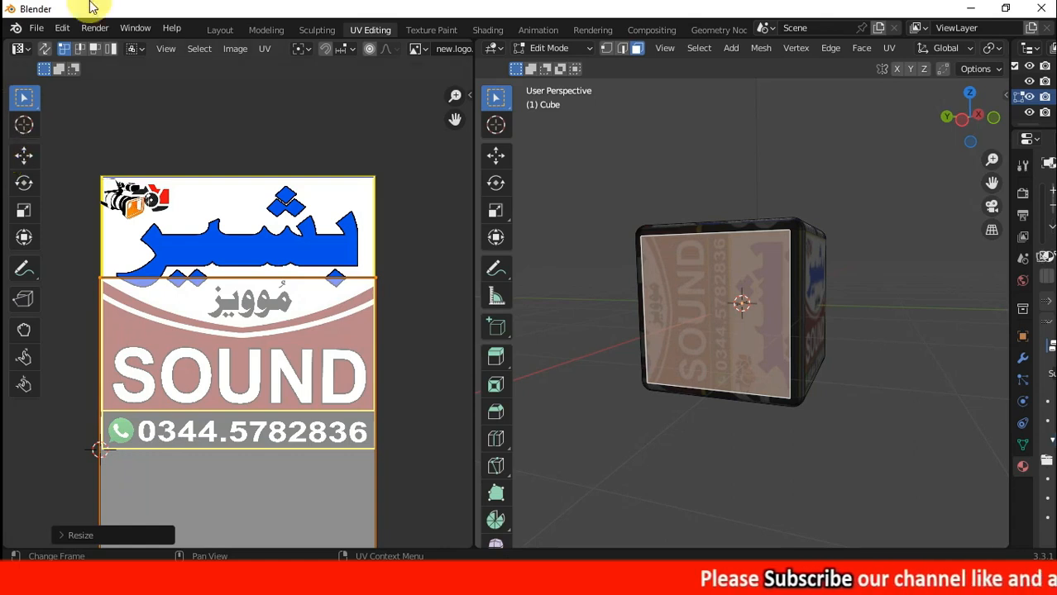
key(g)
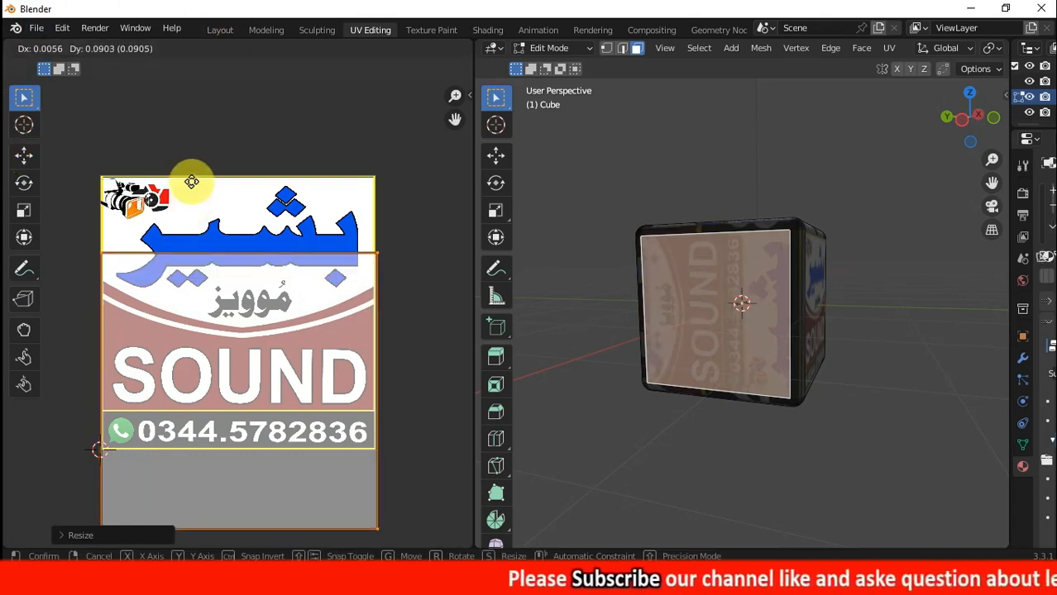
click(191, 105)
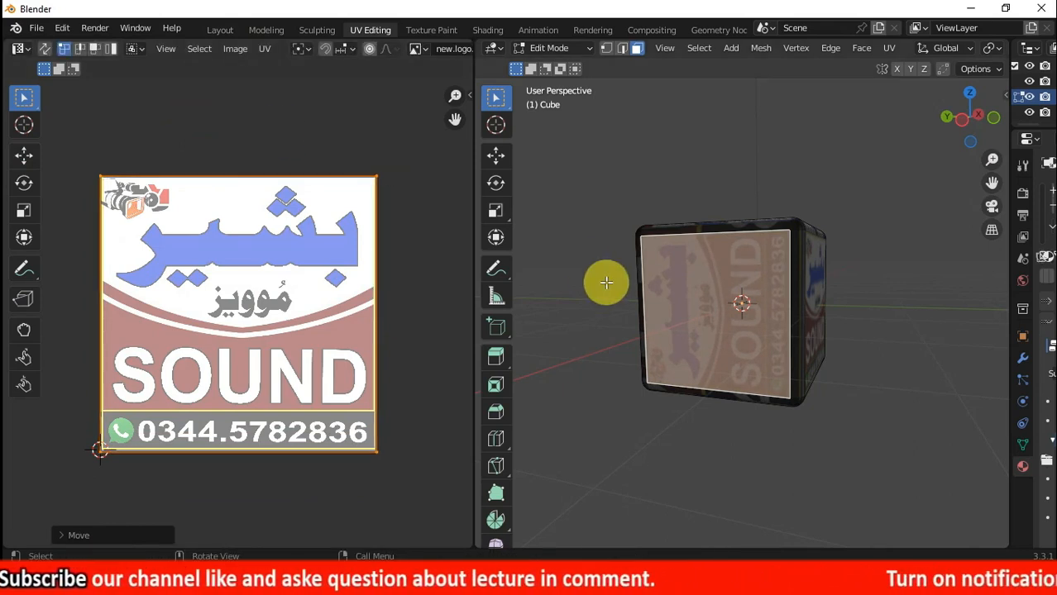
text(r)
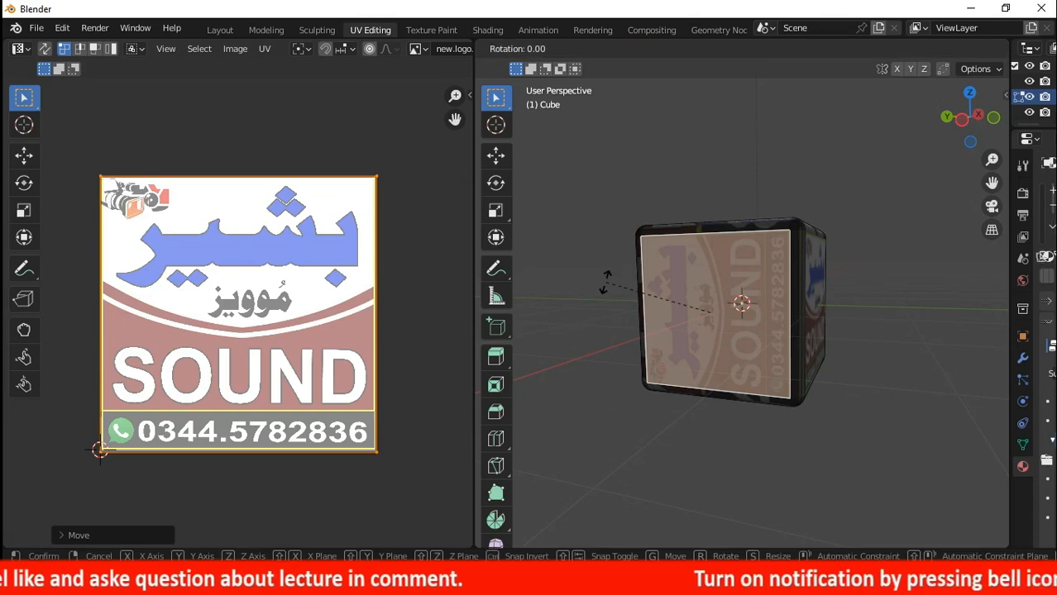
text(90)
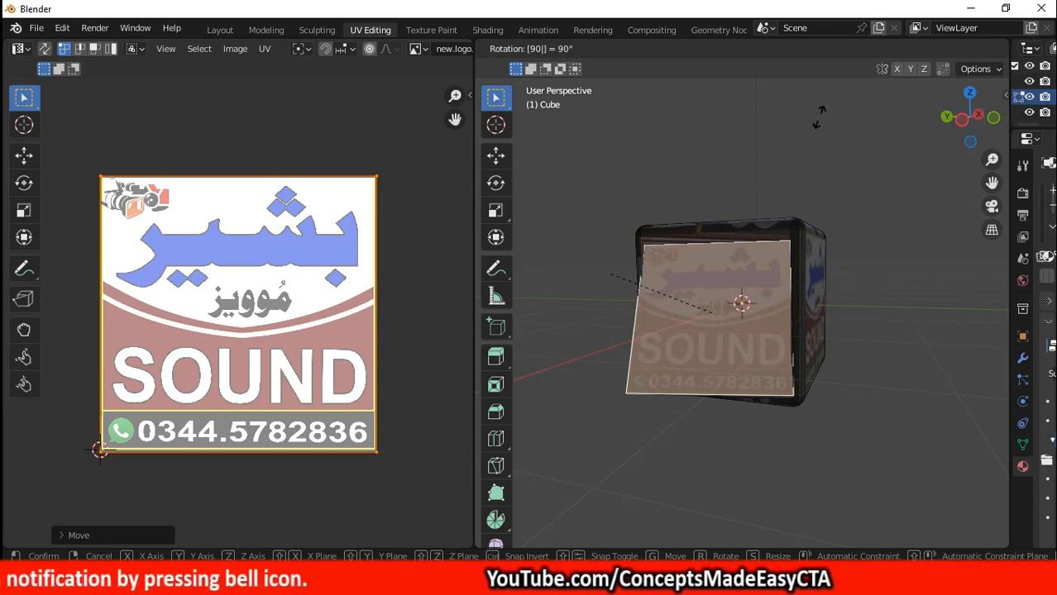
click(707, 285)
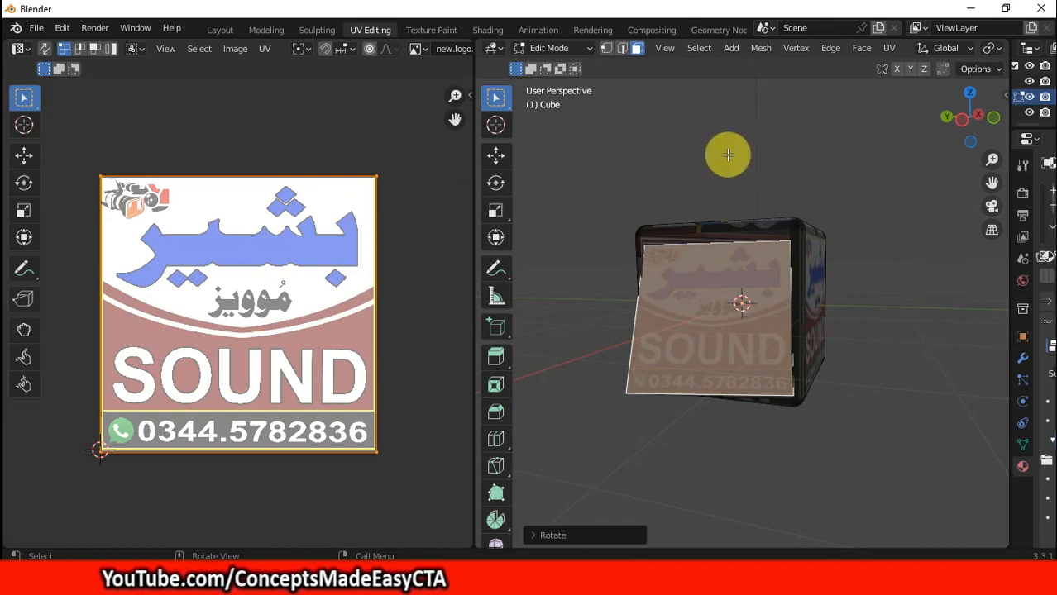
click(285, 112)
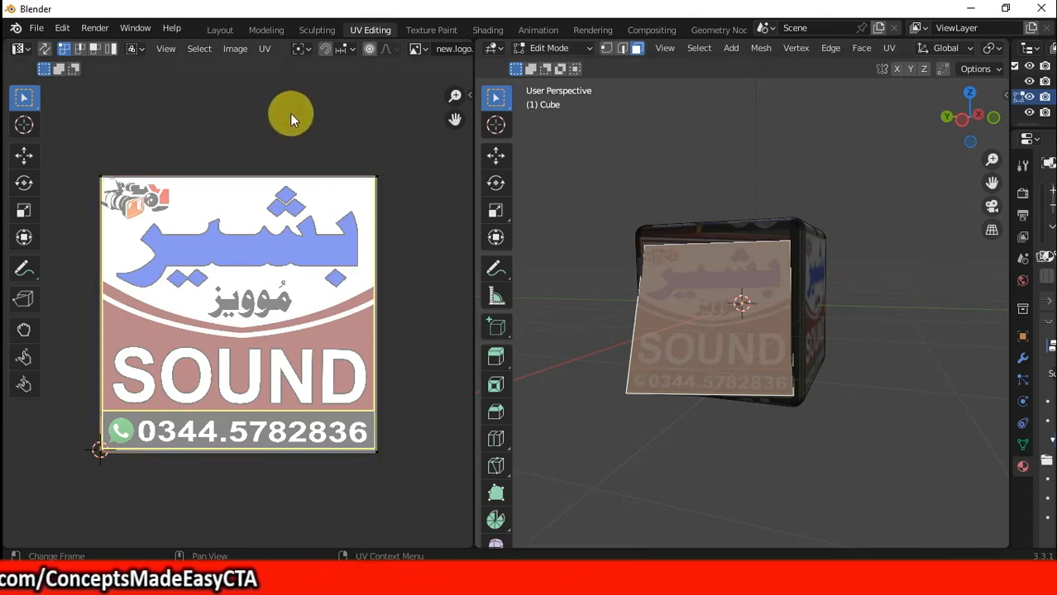
mouse_move(960, 120)
mouse_down()
mouse_move(950, 149)
mouse_move(936, 120)
mouse_move(958, 126)
mouse_up()
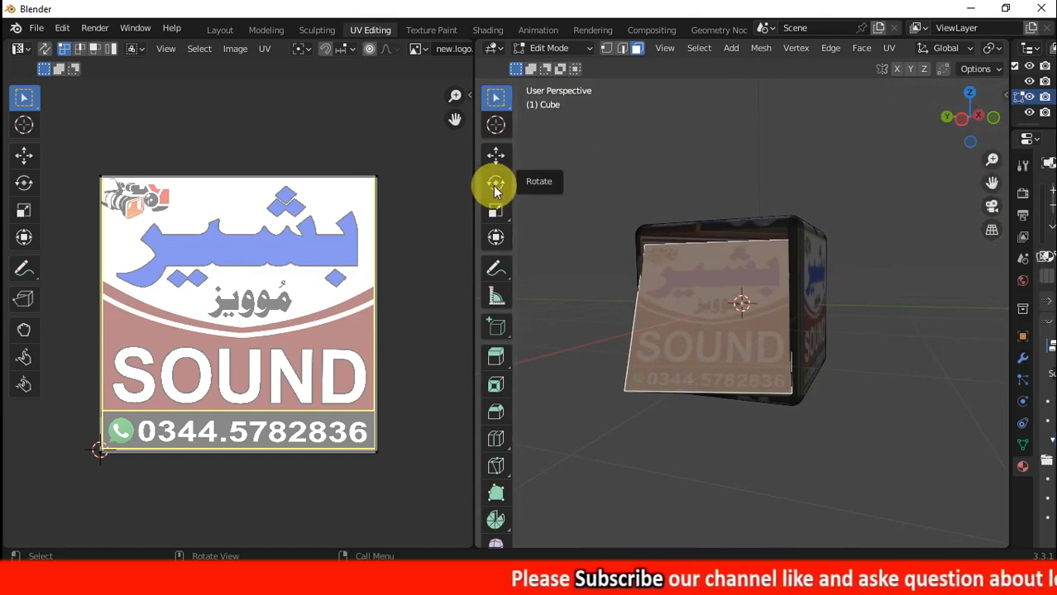
key(ctrl+z)
key(ctrl+z)
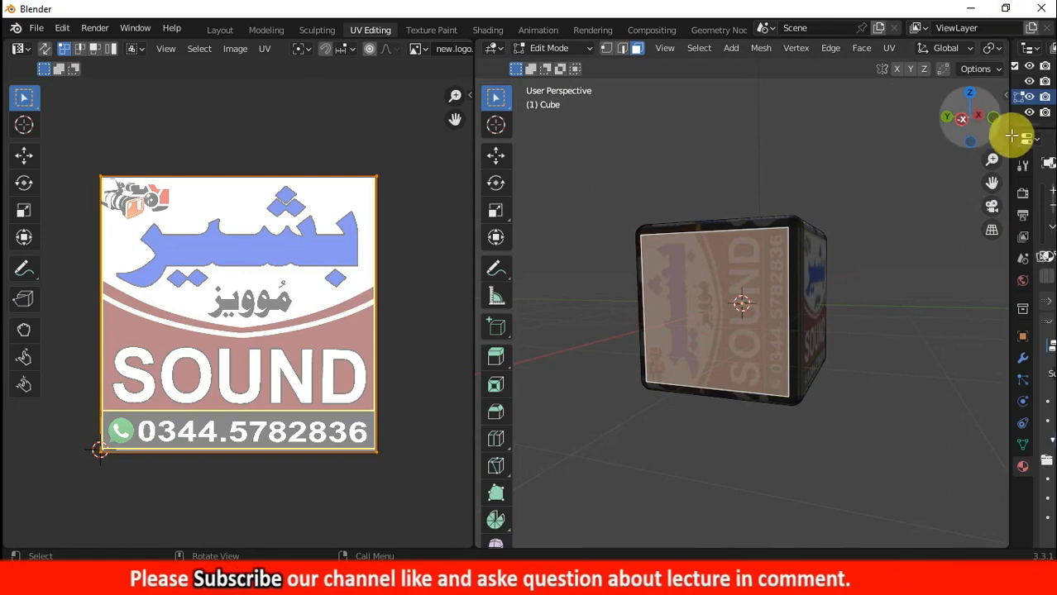
Step: Rotate the -X face's UVs by -90° so the logo stands upright on that face
mouse_move(965, 116)
mouse_down()
mouse_move(980, 118)
mouse_move(966, 118)
mouse_up()
click(291, 200)
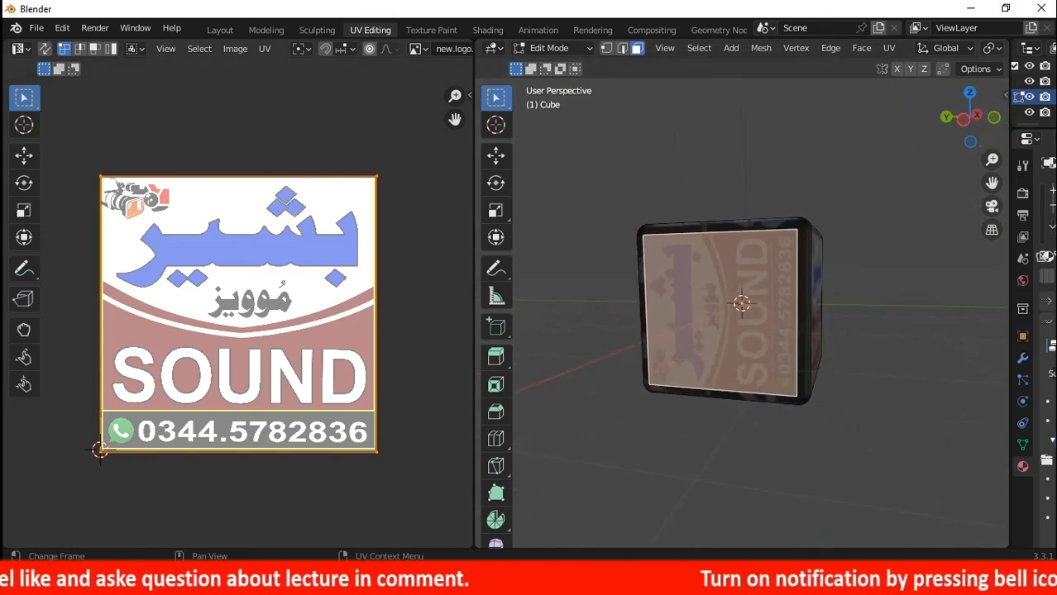
text(r90-)
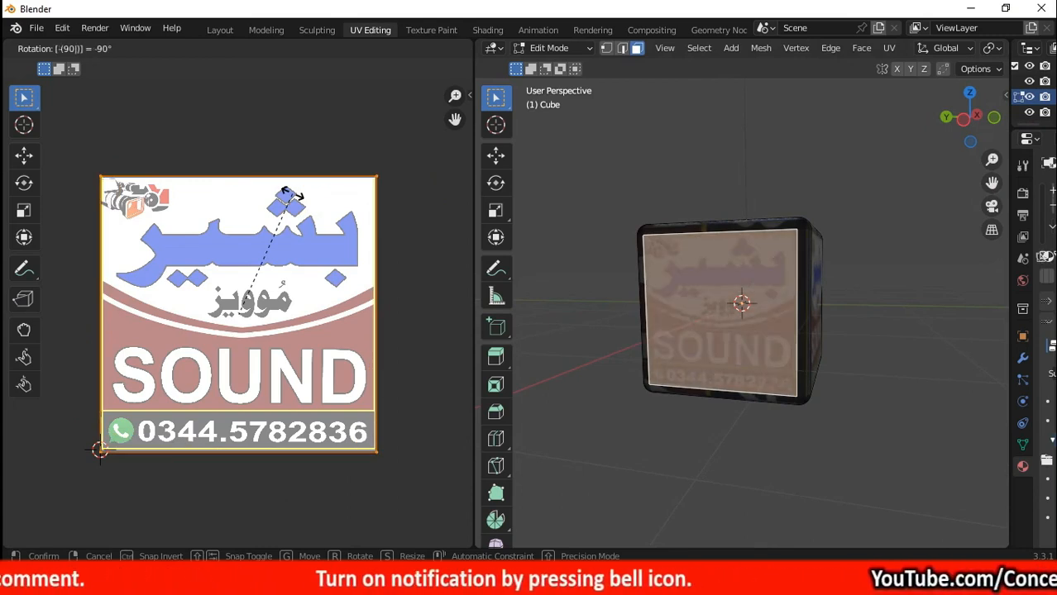
click(291, 193)
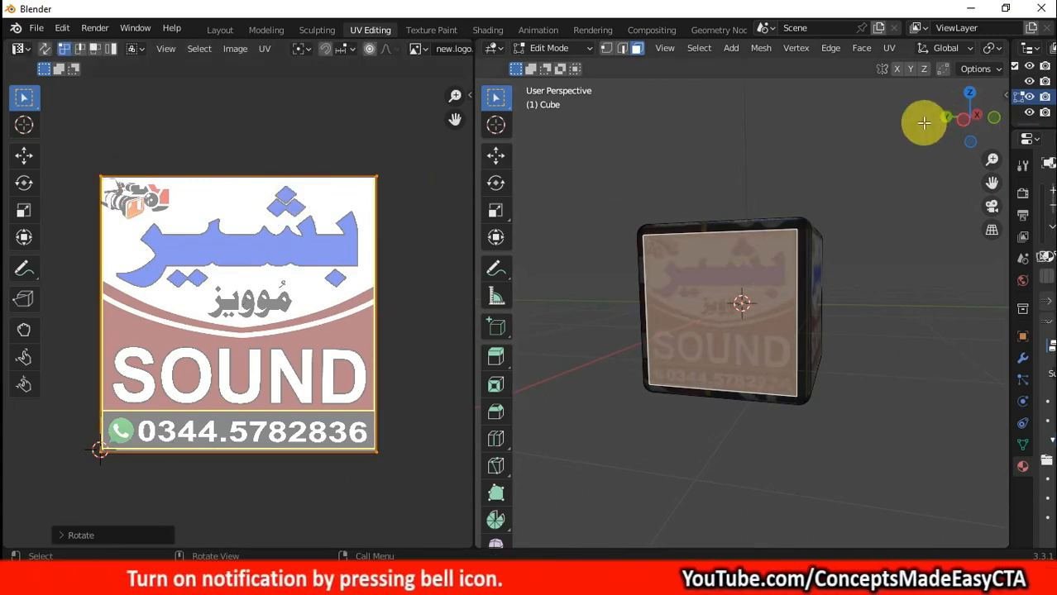
Step: Select the cube's flat +Y face, scale its UV square up to the logo's size, and move it over the whole image
mouse_move(943, 118)
mouse_down()
mouse_move(922, 157)
mouse_move(949, 125)
mouse_up()
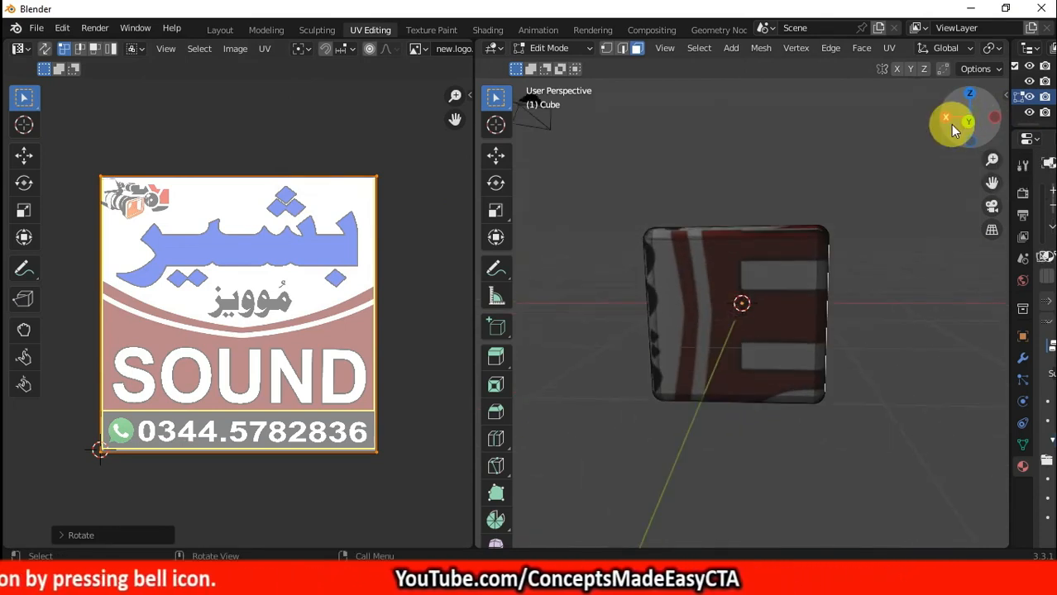
click(792, 313)
key(a)
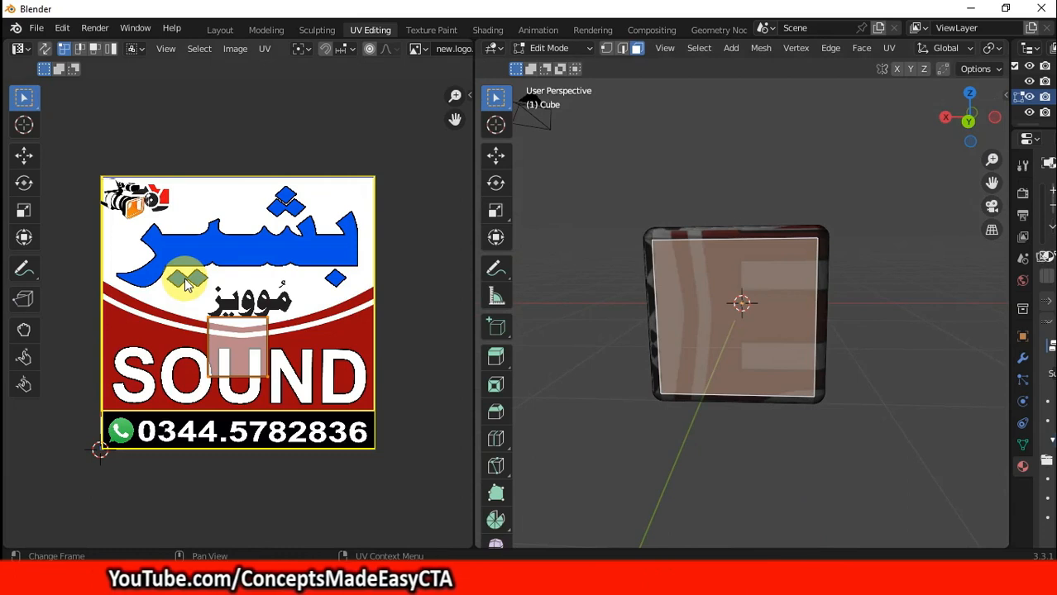
key(s)
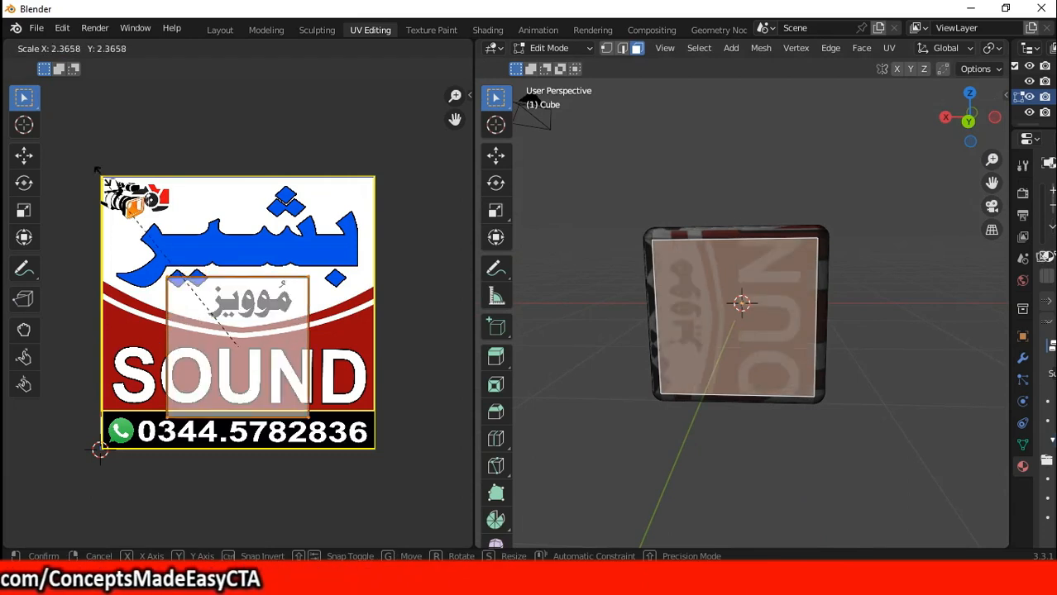
click(450, 517)
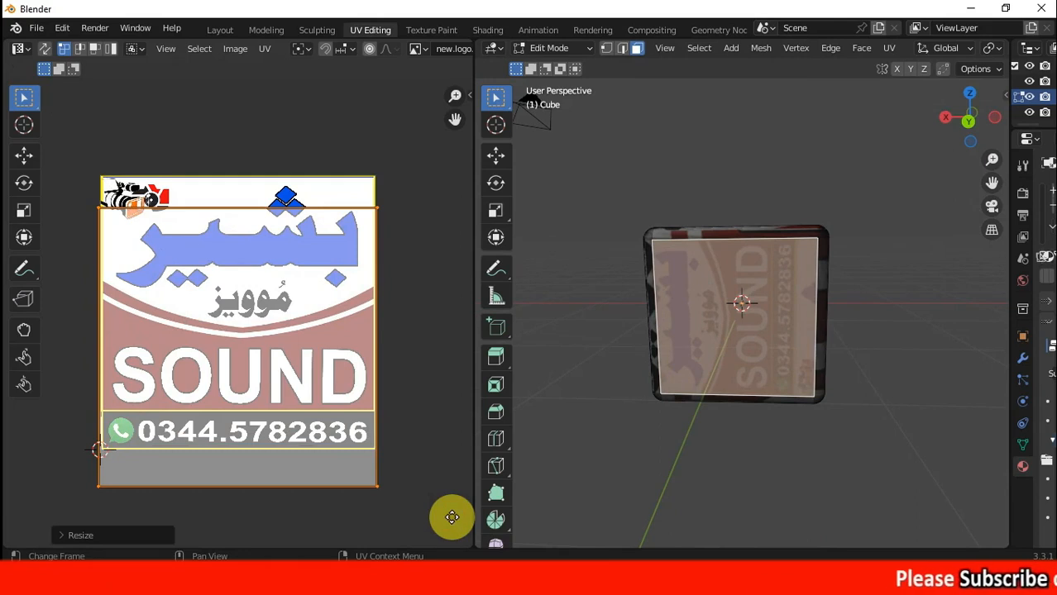
key(g)
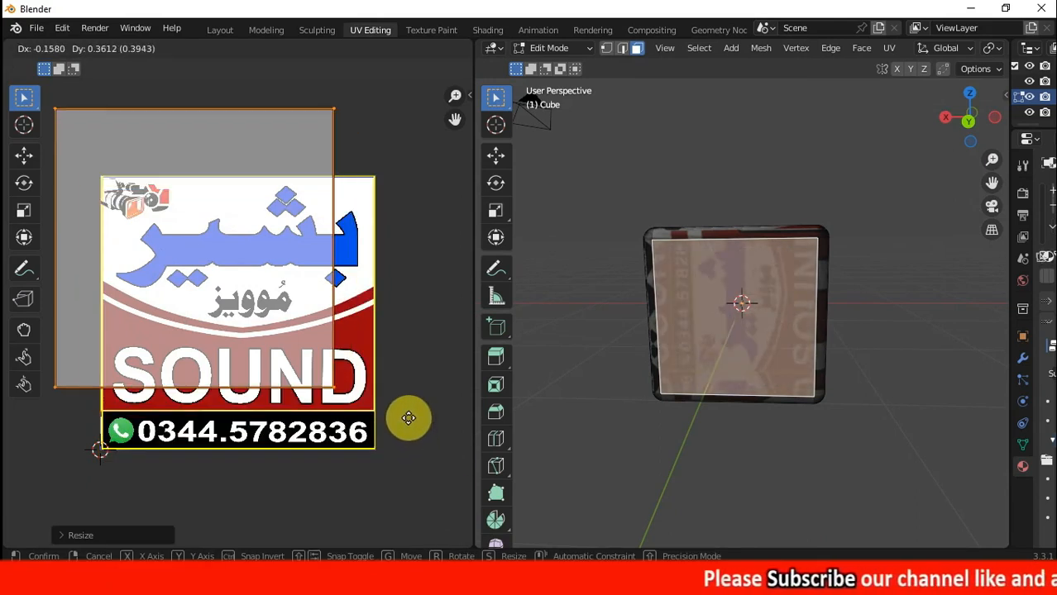
click(450, 485)
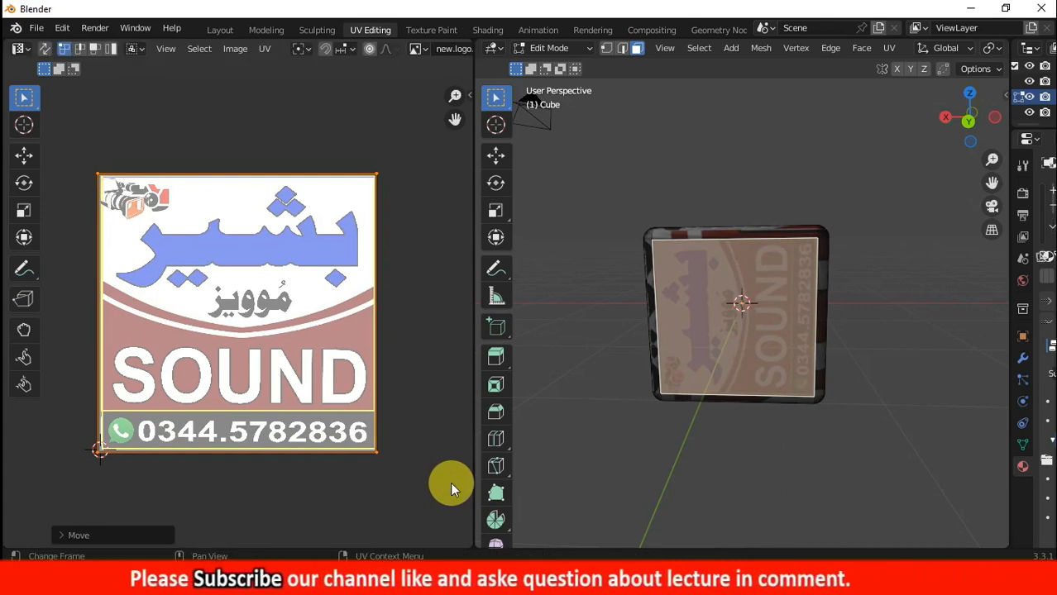
Step: Rotate the +Y face's UVs by -90° to set the logo upright
text(r)
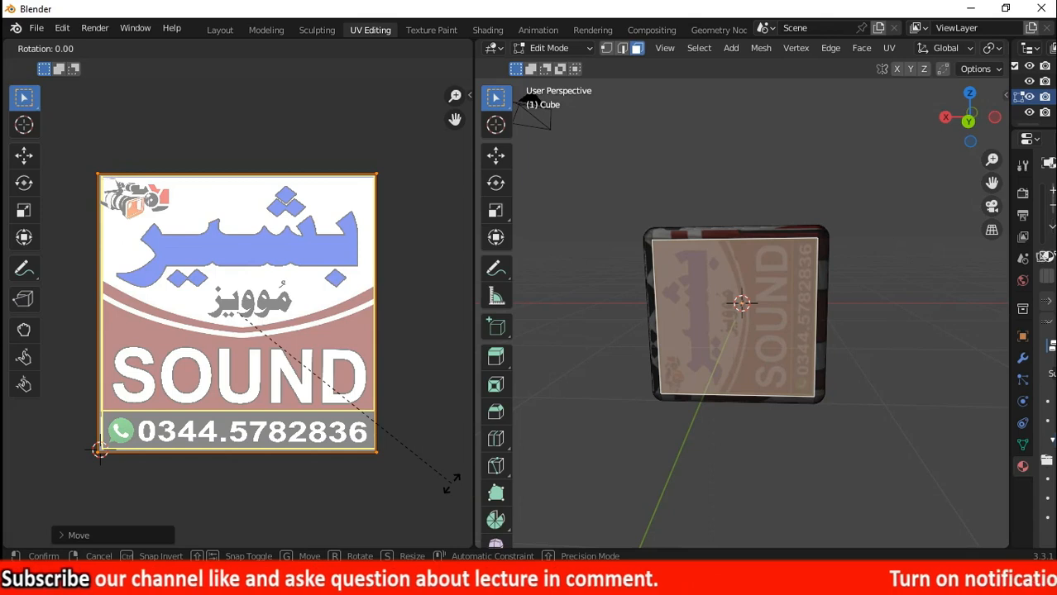
text(90)
key(minus)
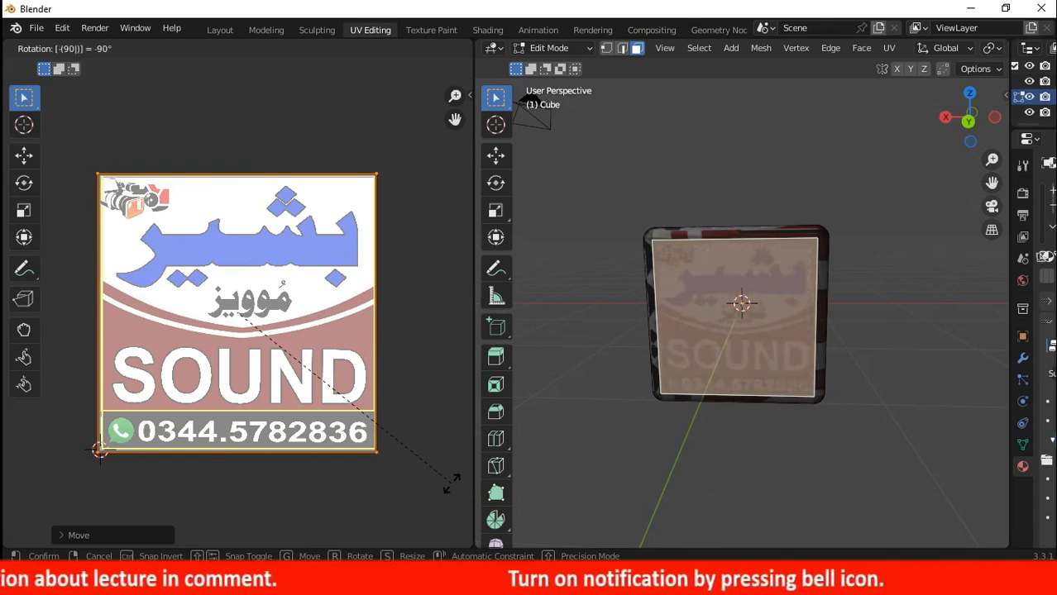
key(Return)
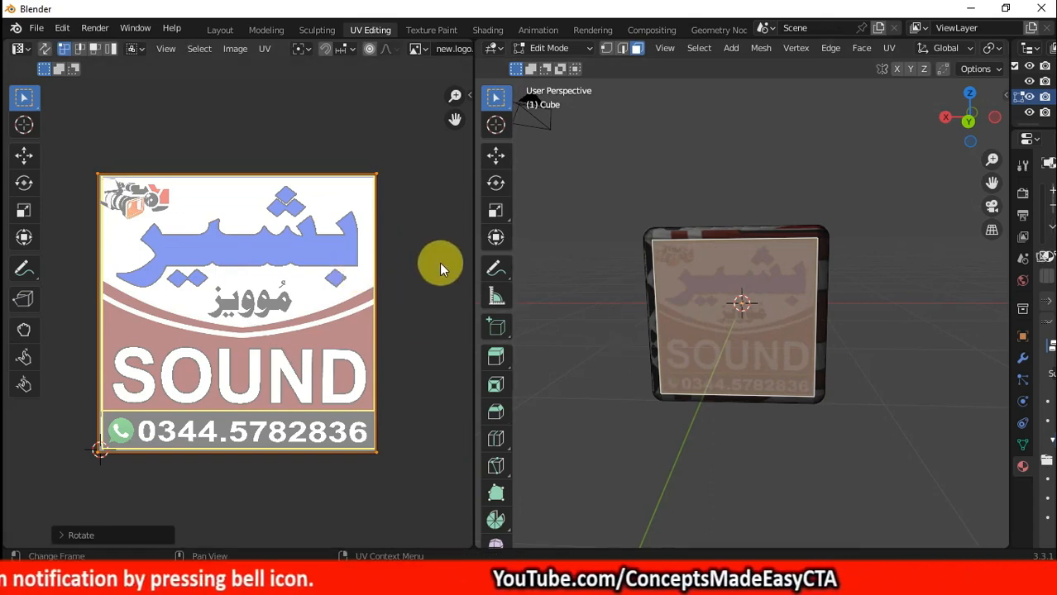
Step: Select the cube's top face, shrink its UV square to about 0.46, and move it onto the plain white area in the logo's upper right
drag(947, 122, 969, 120)
click(736, 259)
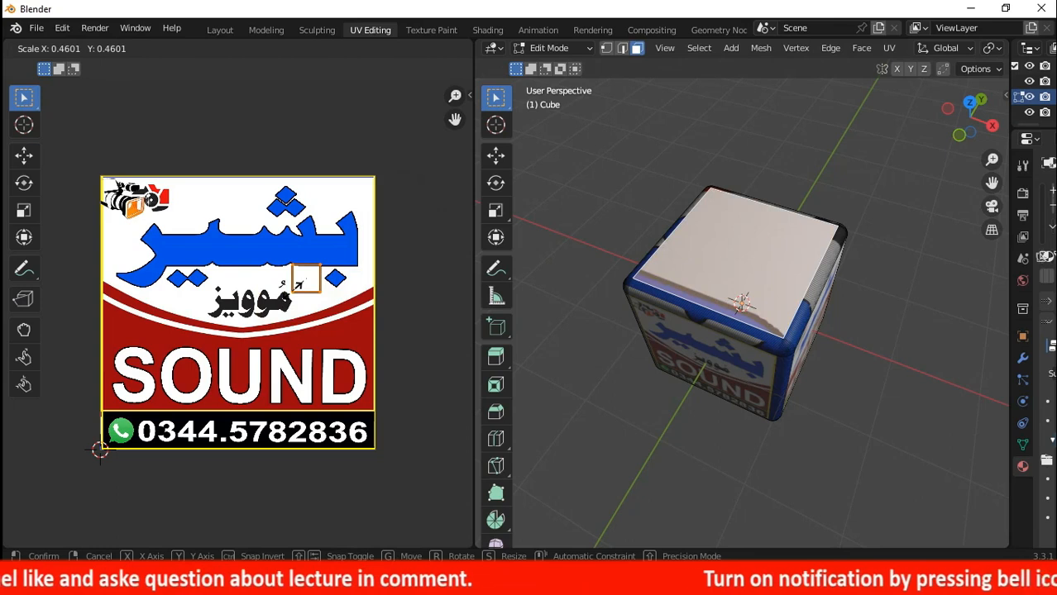
click(294, 297)
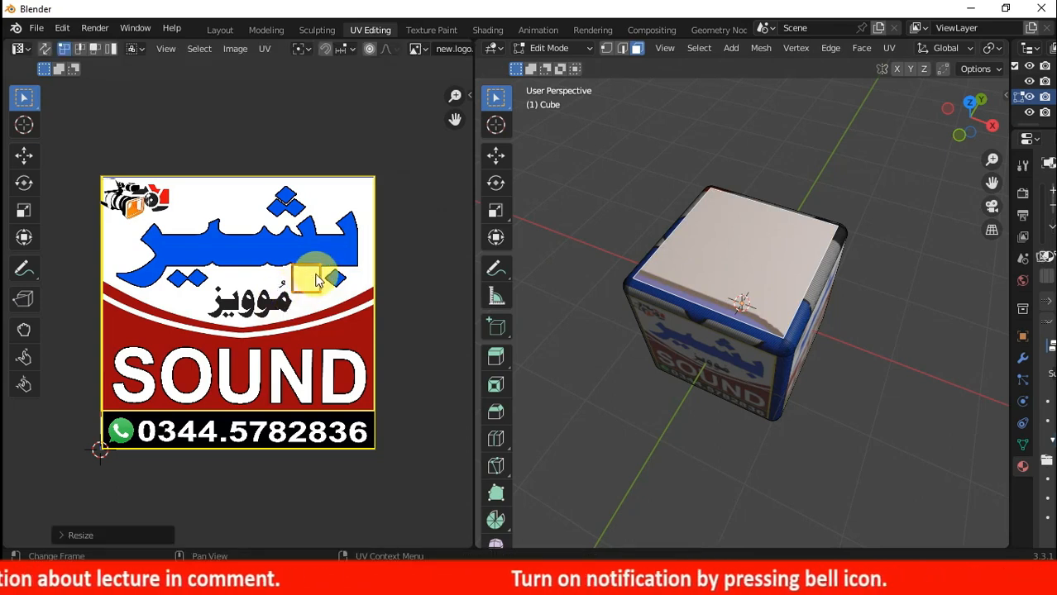
key(g)
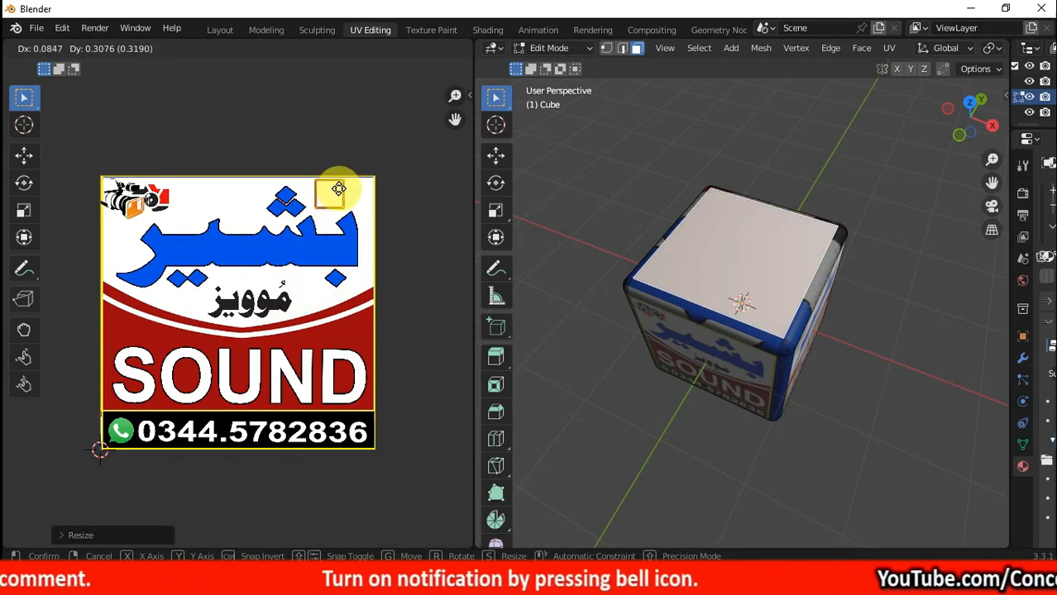
click(339, 196)
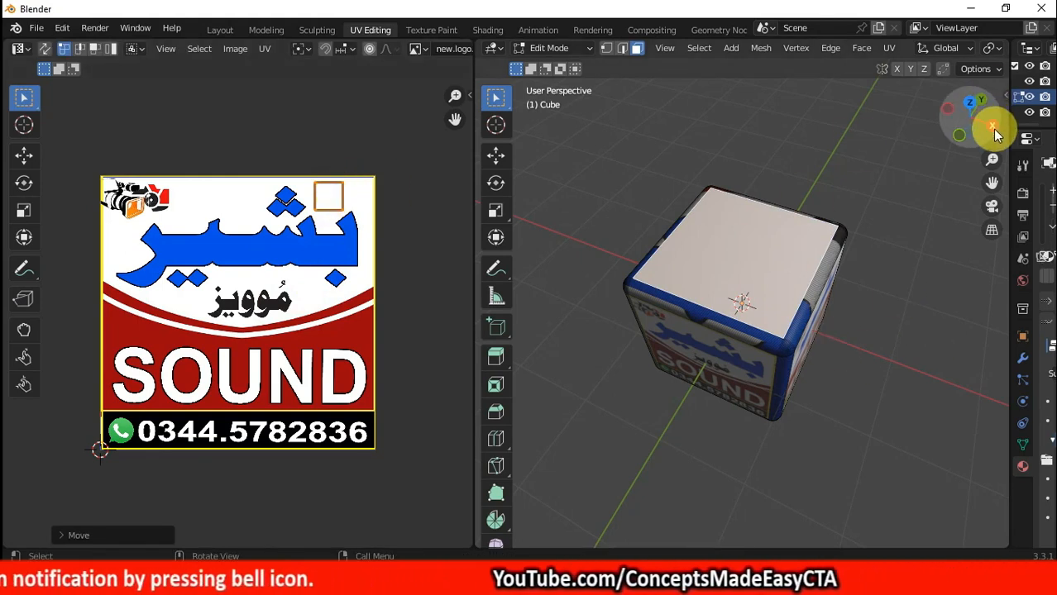
Step: Select the cube's bottom face, shrink its UV square and move it onto the plain white area beside the camera icon, and clear the selection
drag(994, 132, 967, 157)
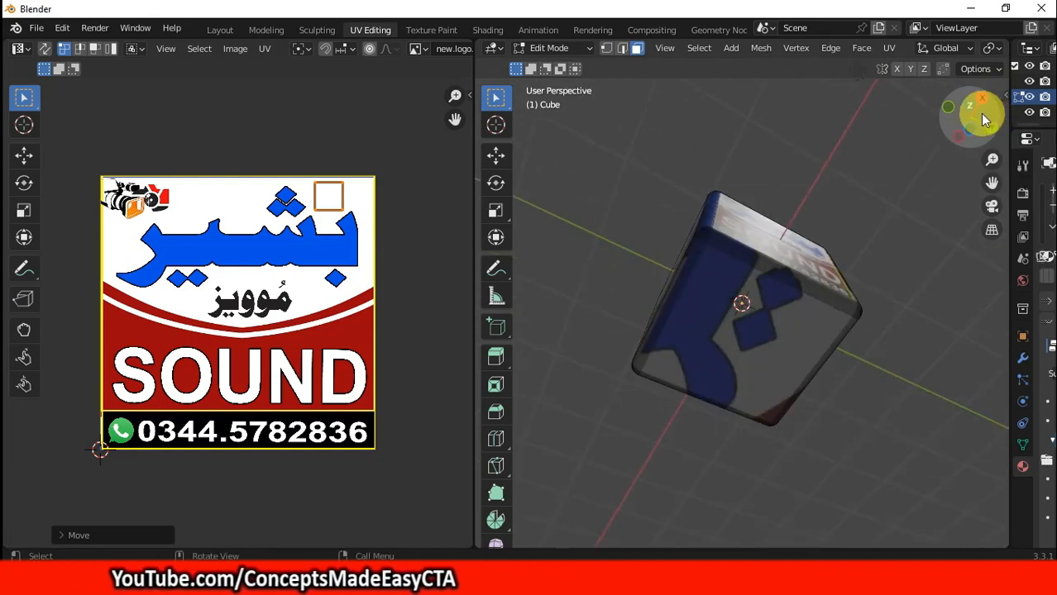
click(773, 351)
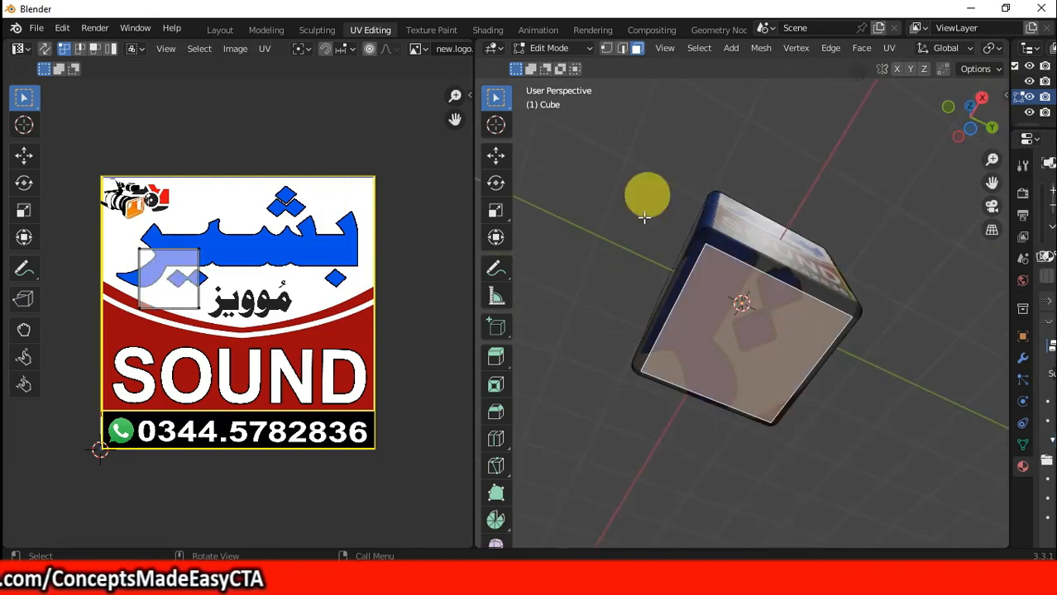
key(s)
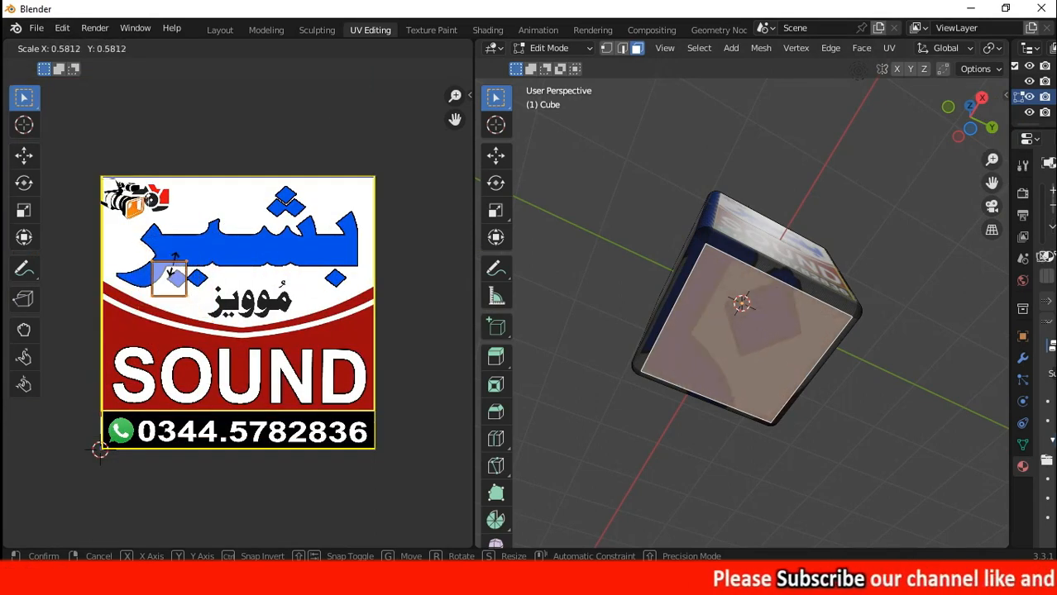
click(171, 266)
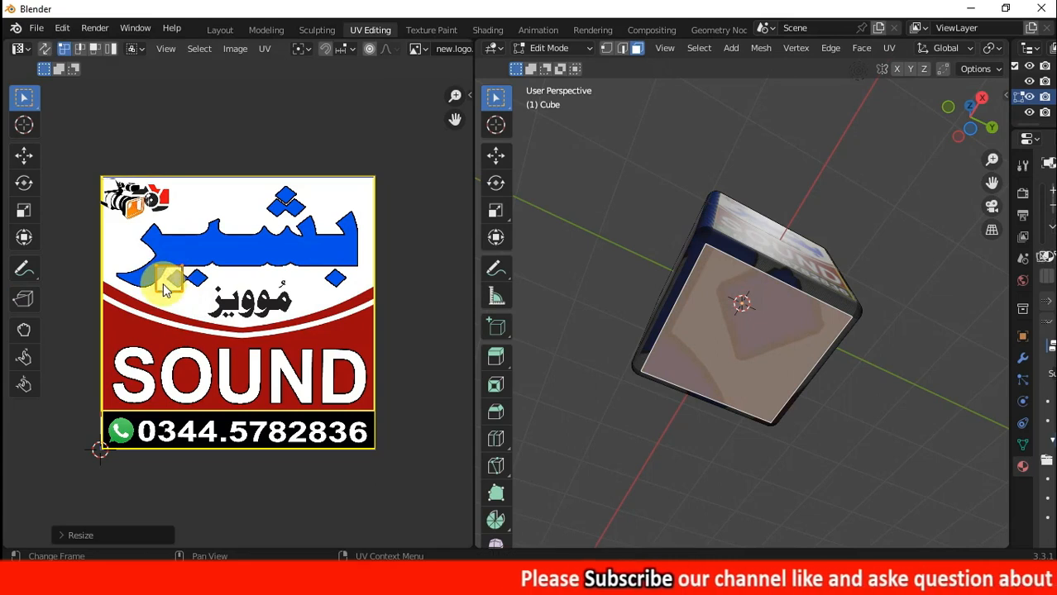
key(g)
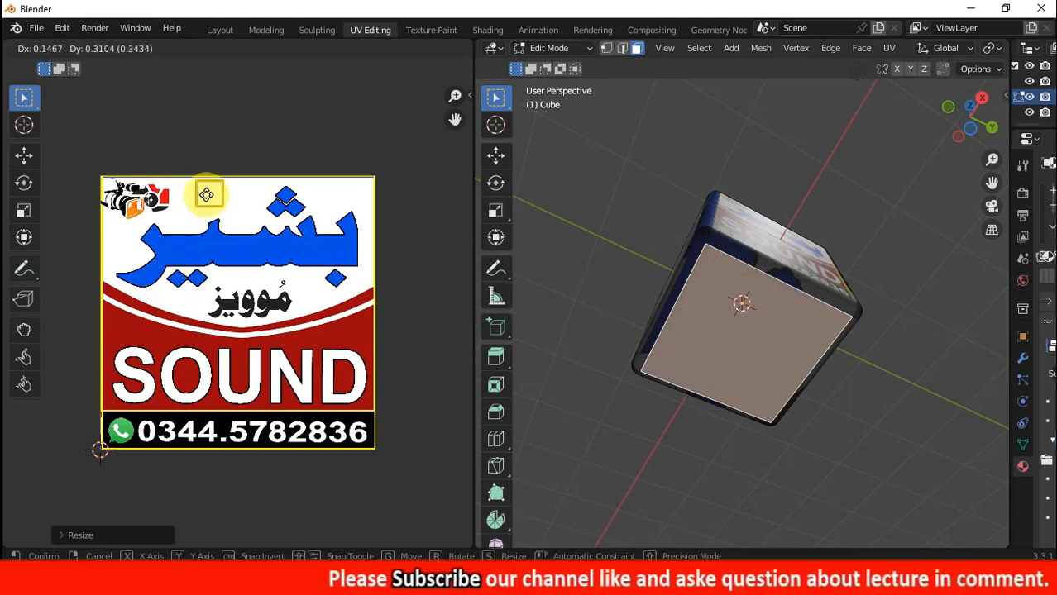
click(194, 202)
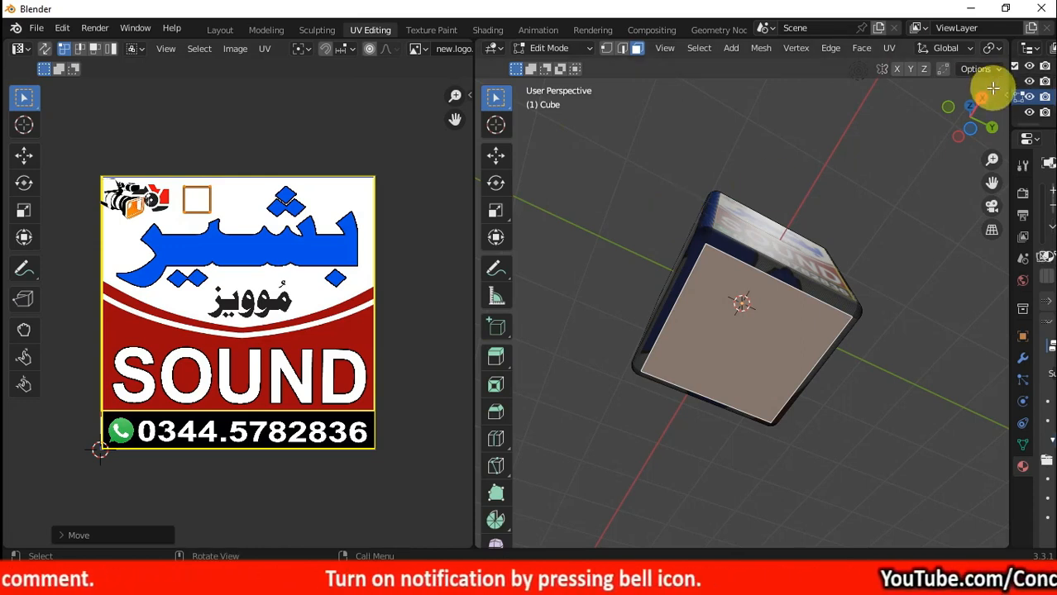
mouse_move(983, 102)
mouse_down()
mouse_move(955, 115)
mouse_move(982, 101)
mouse_up()
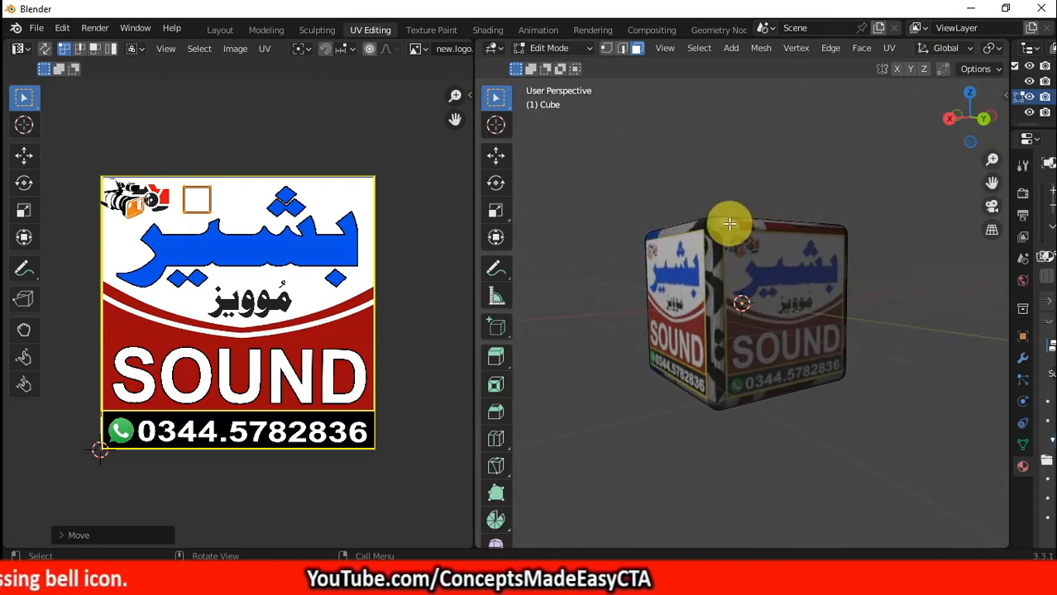
click(712, 241)
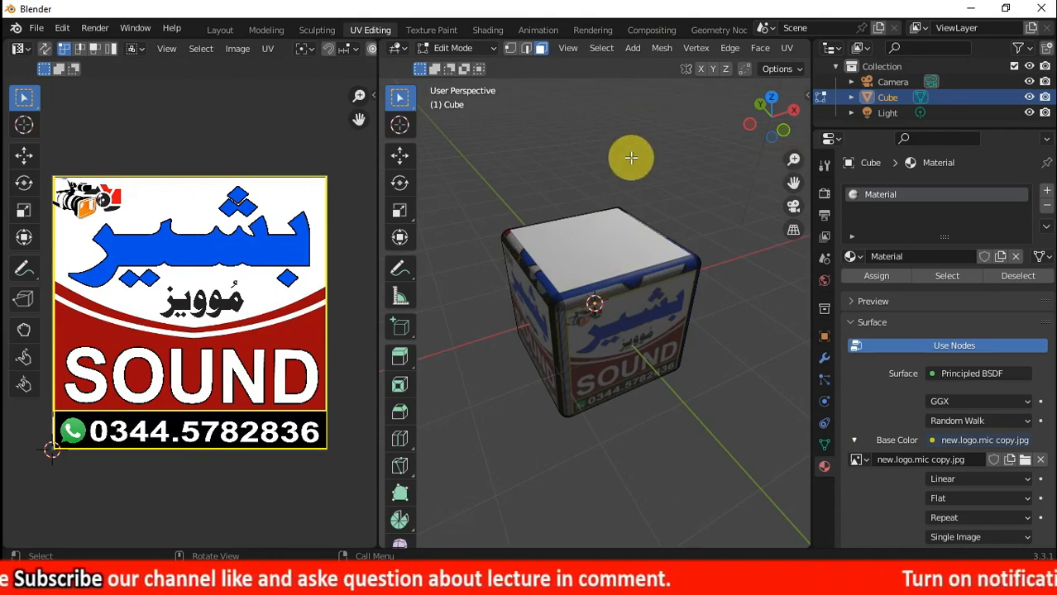
Step: Select all of the cube's faces, then deselect the flat top face, one logo side face and the flat bottom face
key(a)
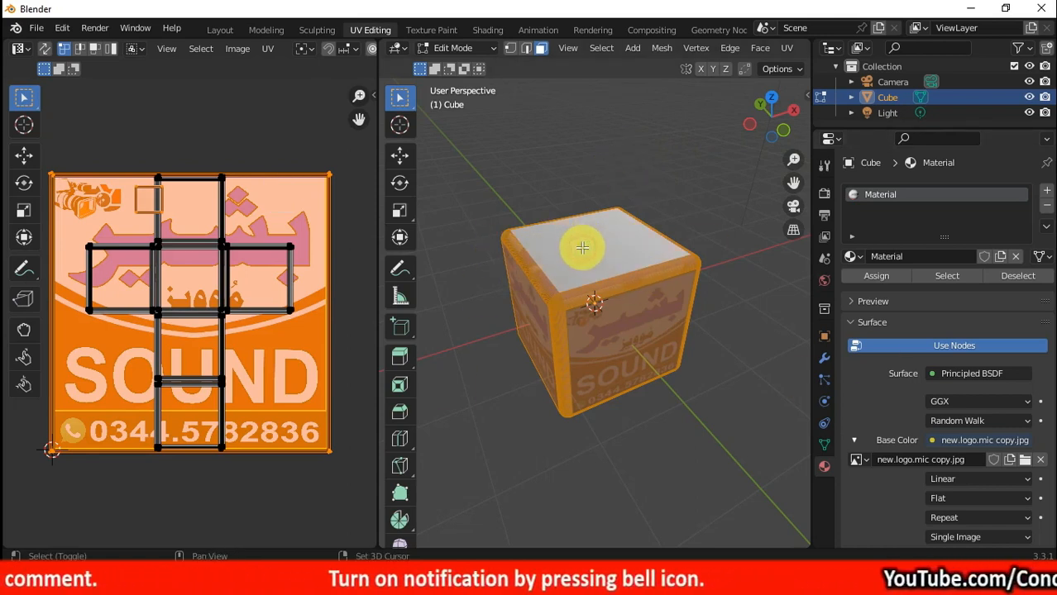
drag(786, 124, 724, 153)
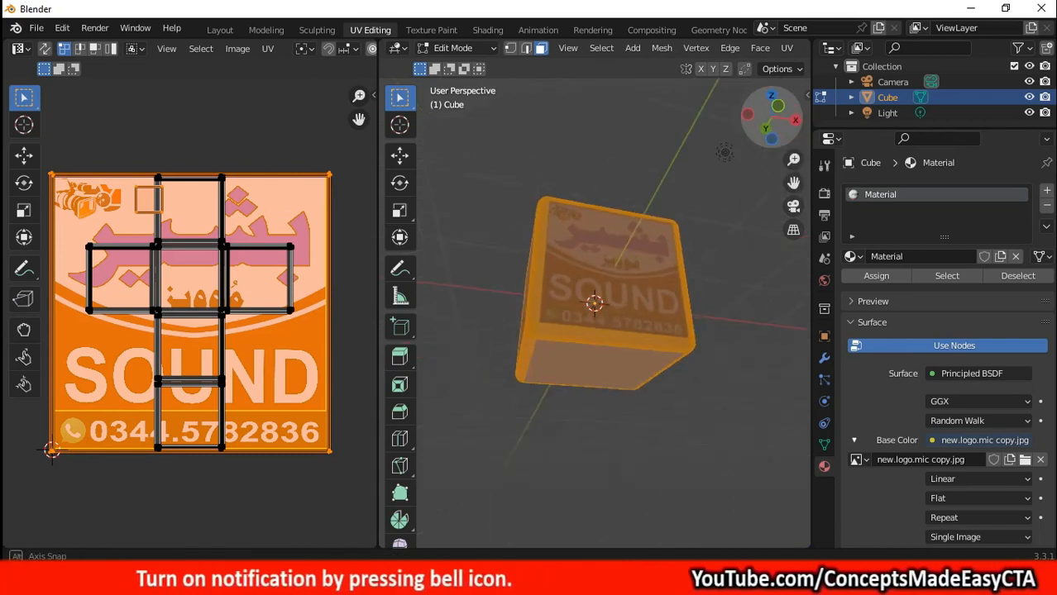
drag(761, 484, 753, 472)
shift+click(630, 258)
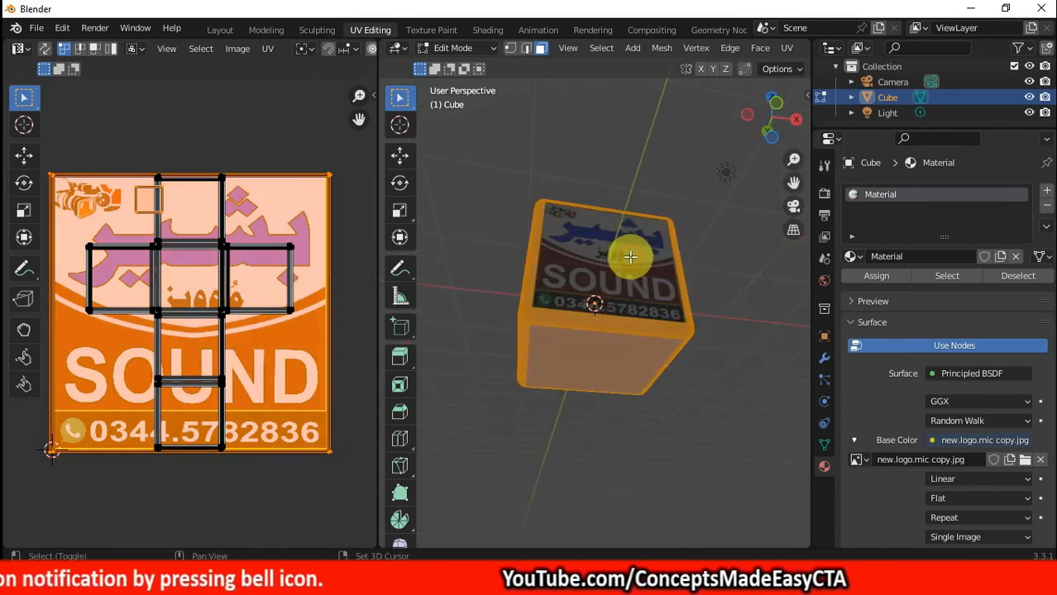
shift+click(606, 359)
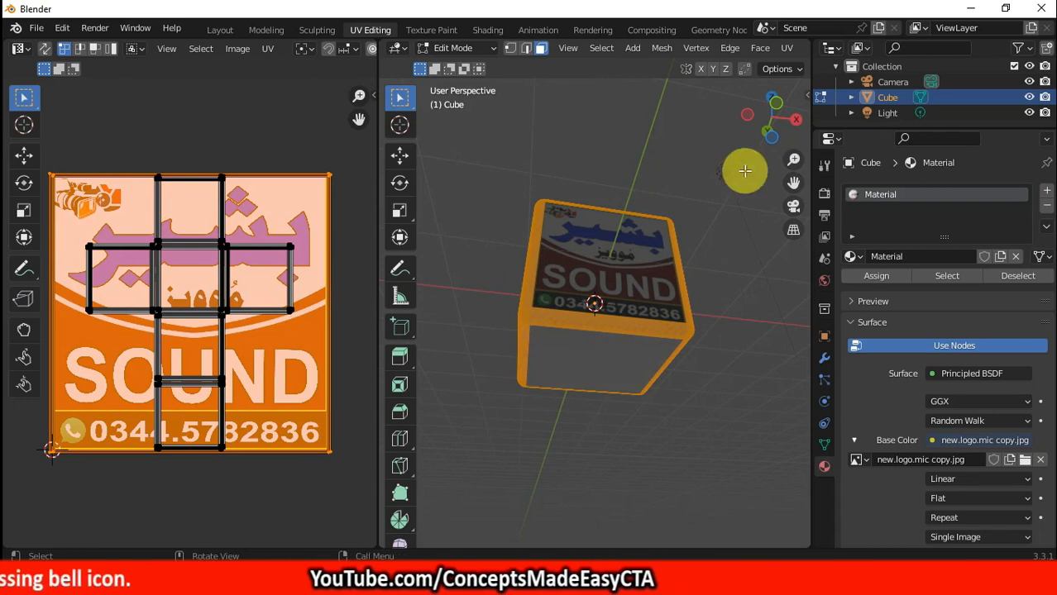
Step: Deselect the three remaining flat logo faces around the cube to keep only the rounded edges selected
click(746, 114)
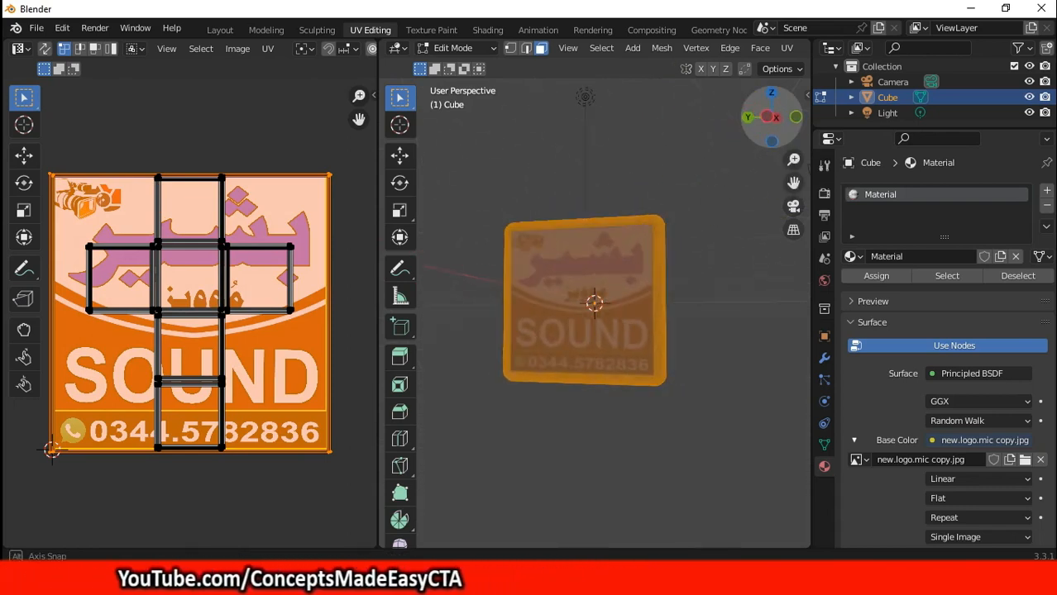
click(561, 276)
shift+click(565, 278)
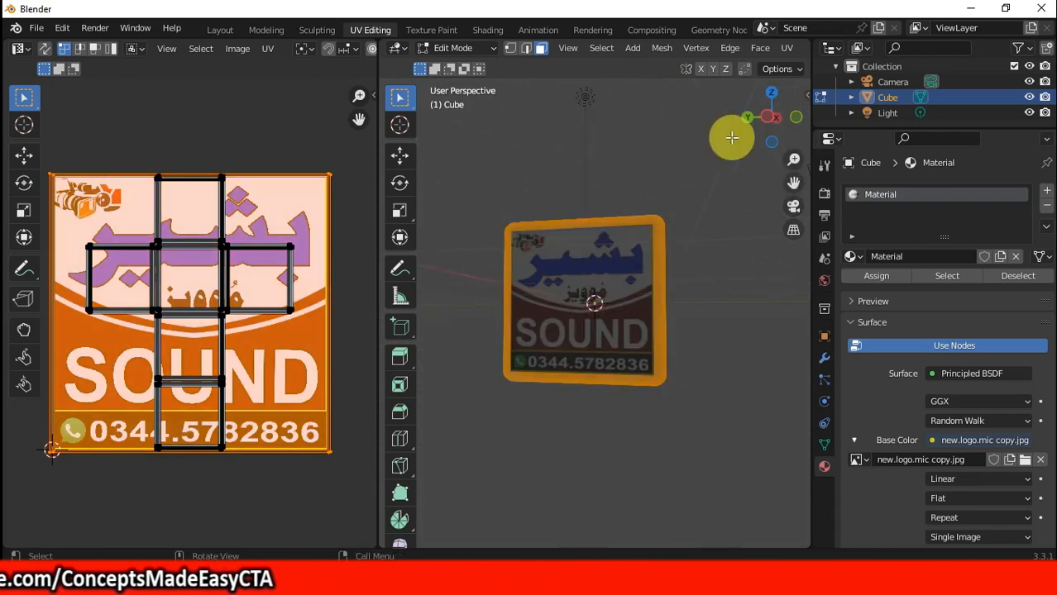
drag(745, 118, 754, 118)
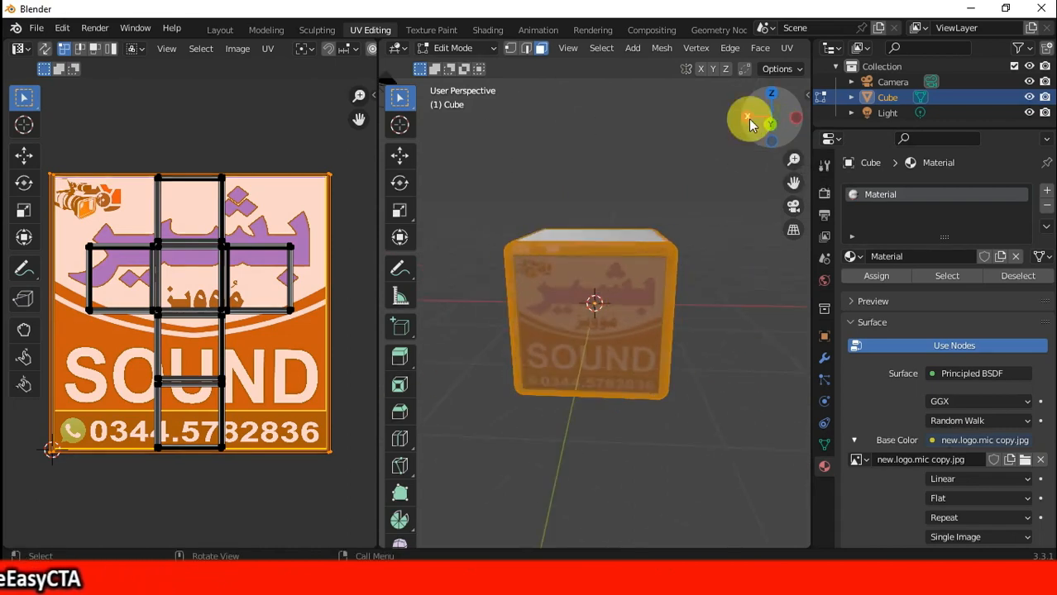
click(568, 285)
shift+click(567, 286)
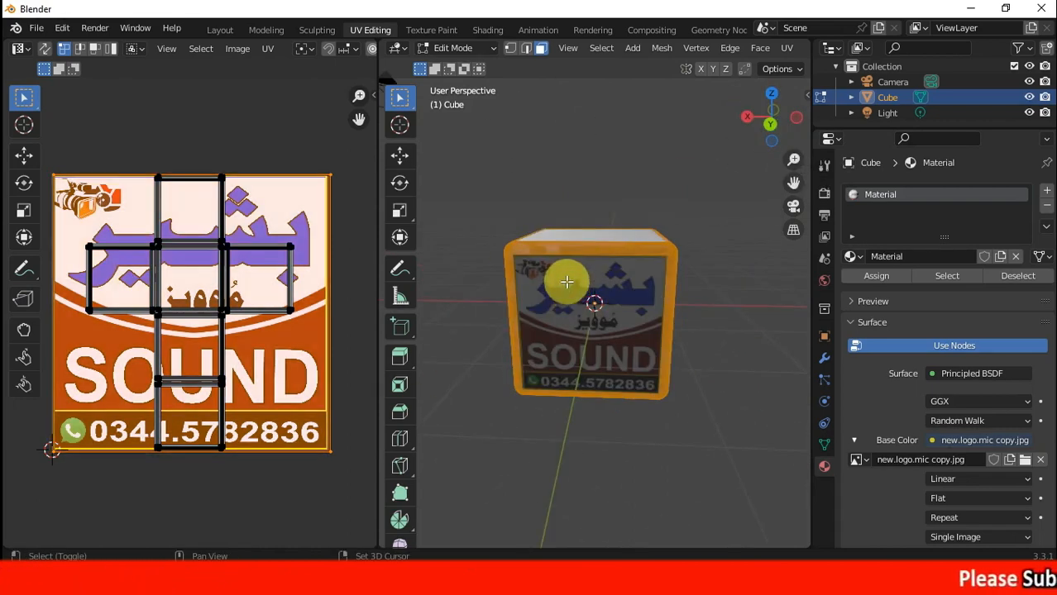
click(744, 122)
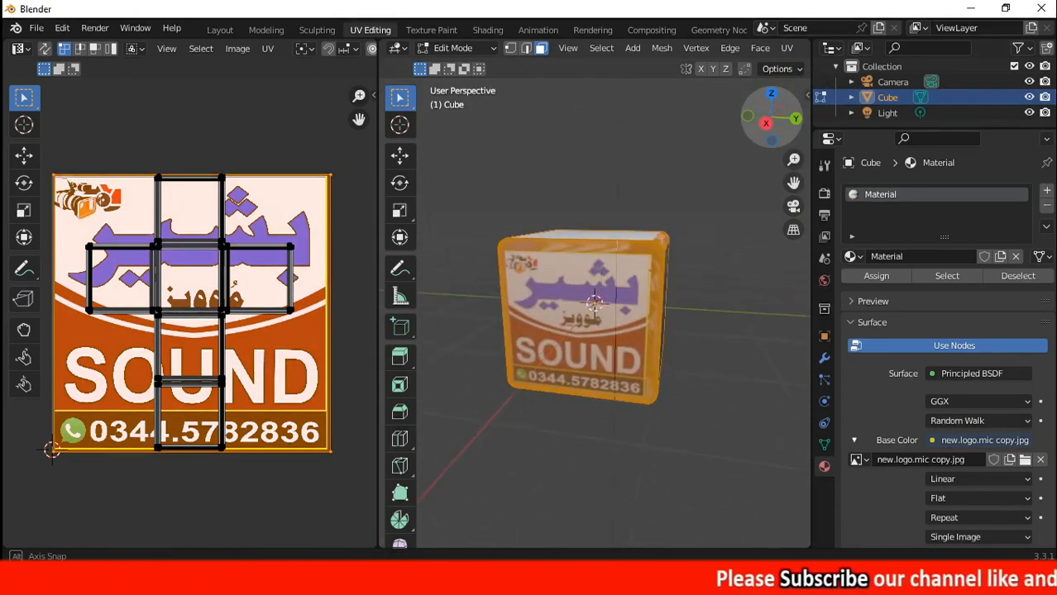
shift+click(575, 278)
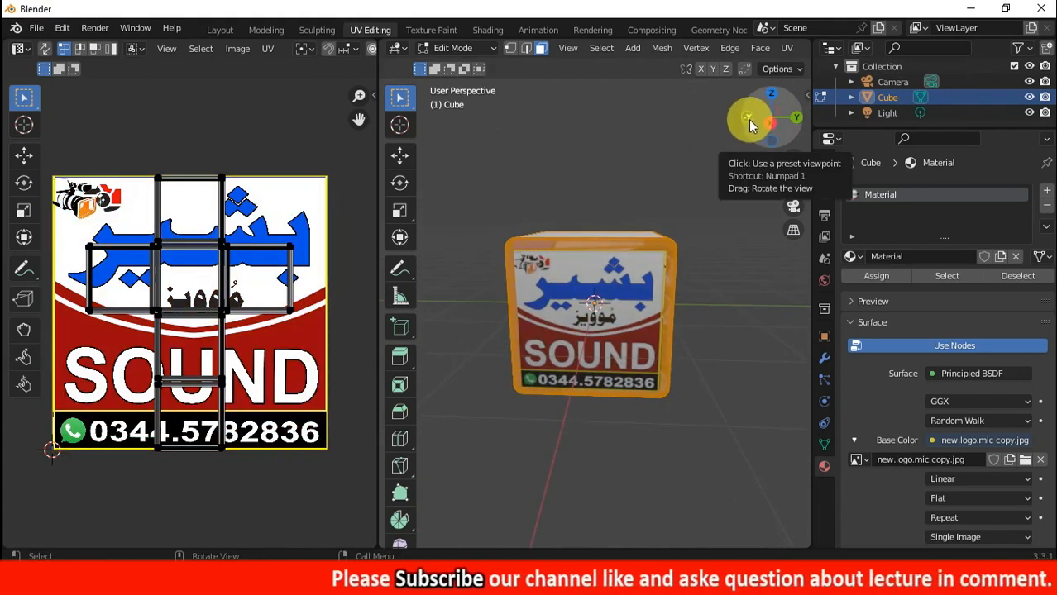
Step: Add a second material slot to the cube and create a new material in it
mouse_move(752, 124)
mouse_down()
mouse_move(761, 170)
mouse_move(736, 116)
mouse_up()
drag(802, 330, 752, 121)
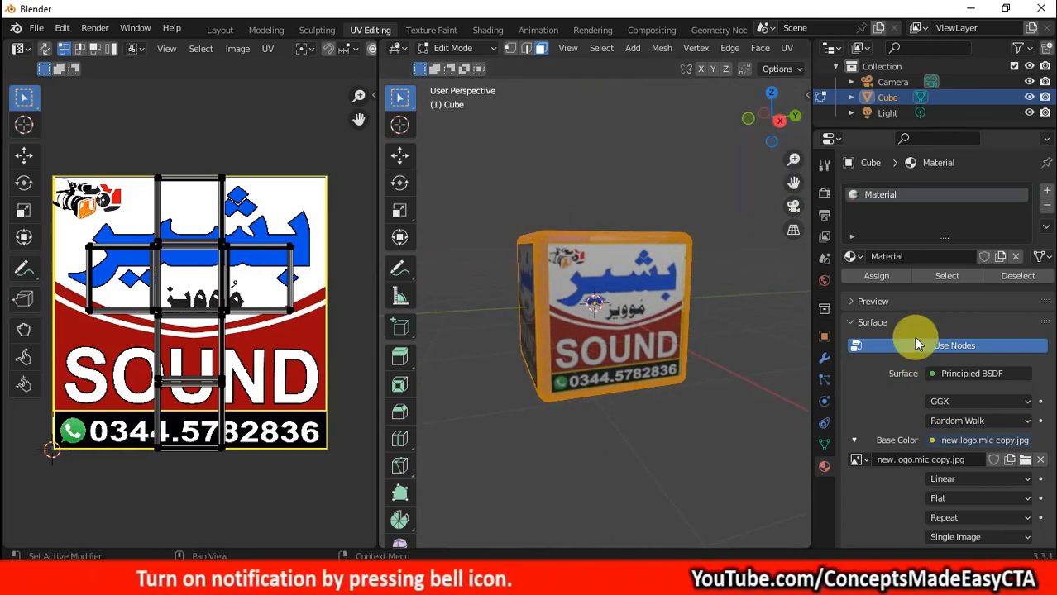
click(1042, 187)
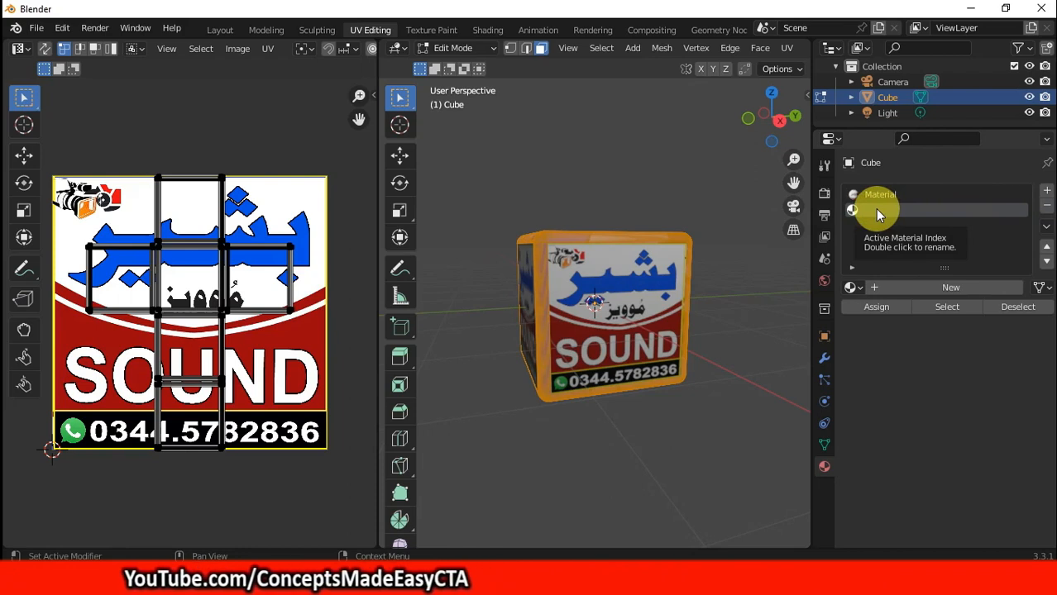
click(907, 289)
click(983, 287)
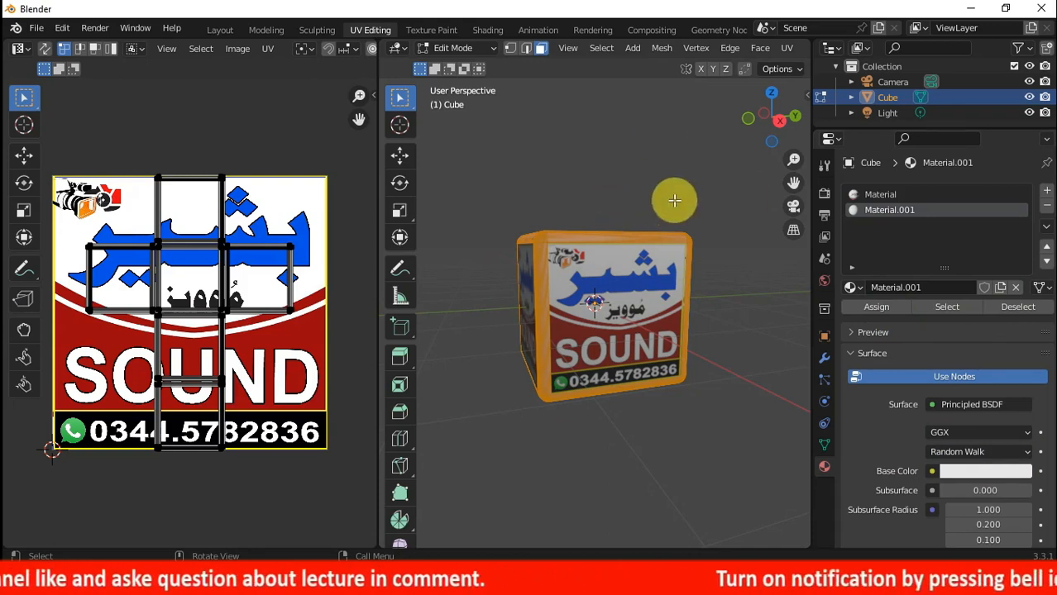
Step: Add the bottom face to the selection, assign the second material to it and the rounded edges, and clear the selection
drag(781, 124, 777, 117)
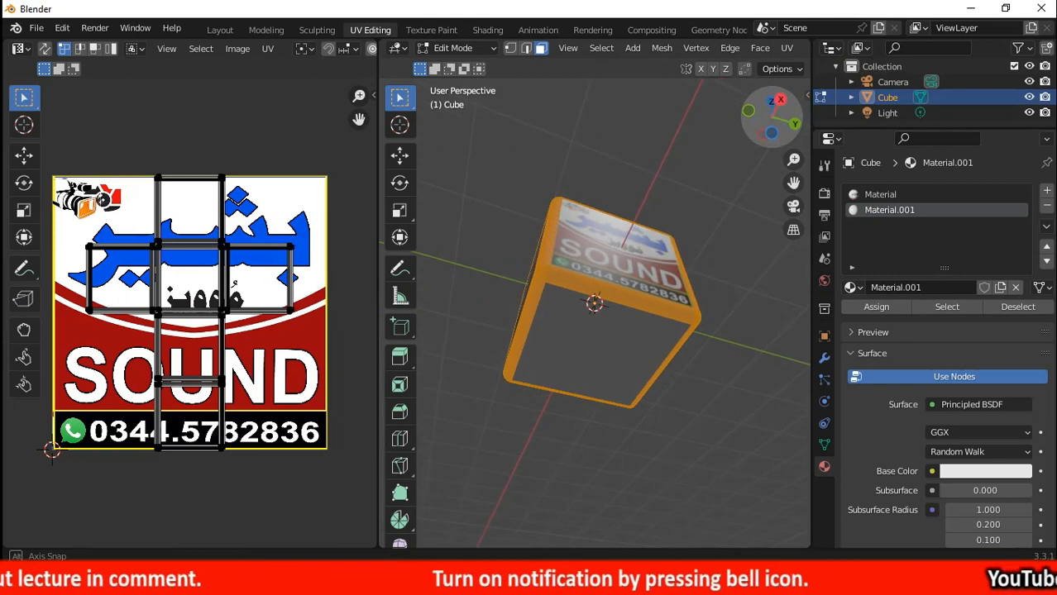
click(591, 335)
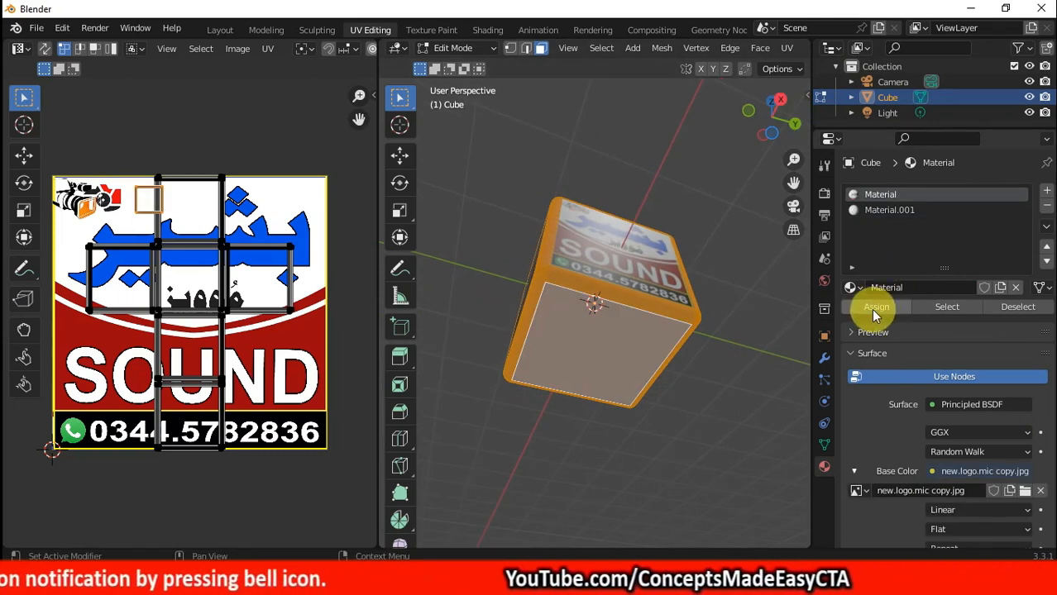
click(885, 210)
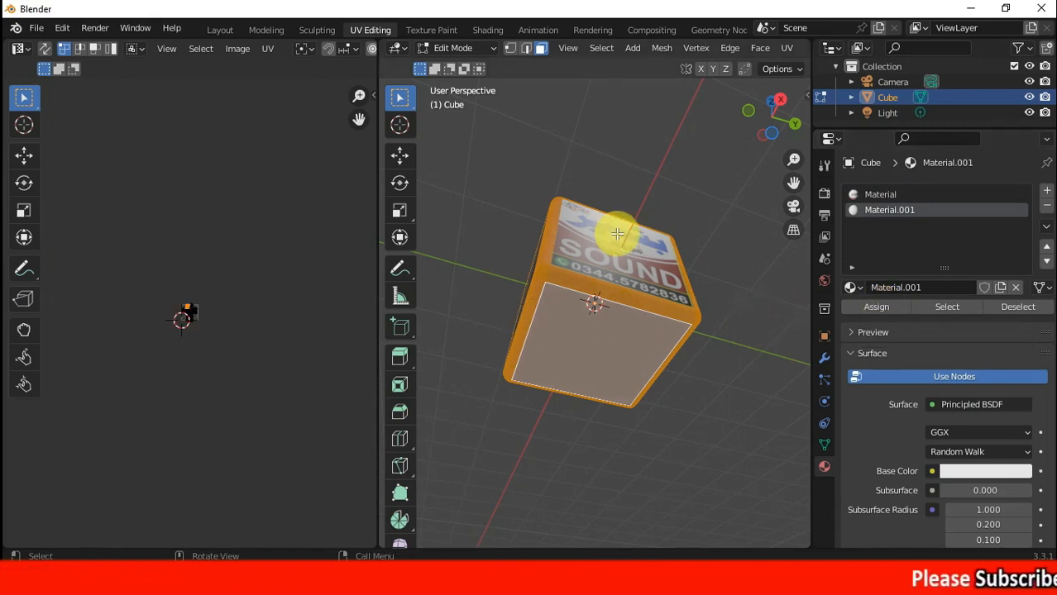
scroll(617, 234, up, 4)
scroll(615, 231, down, 3)
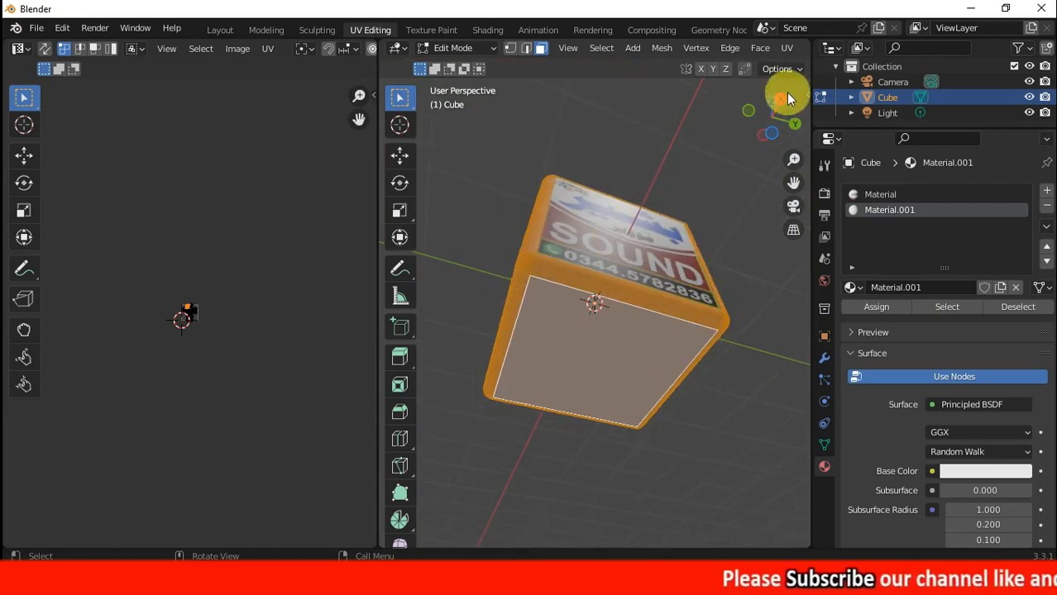
mouse_move(777, 98)
mouse_down()
mouse_move(771, 124)
mouse_move(773, 116)
mouse_up()
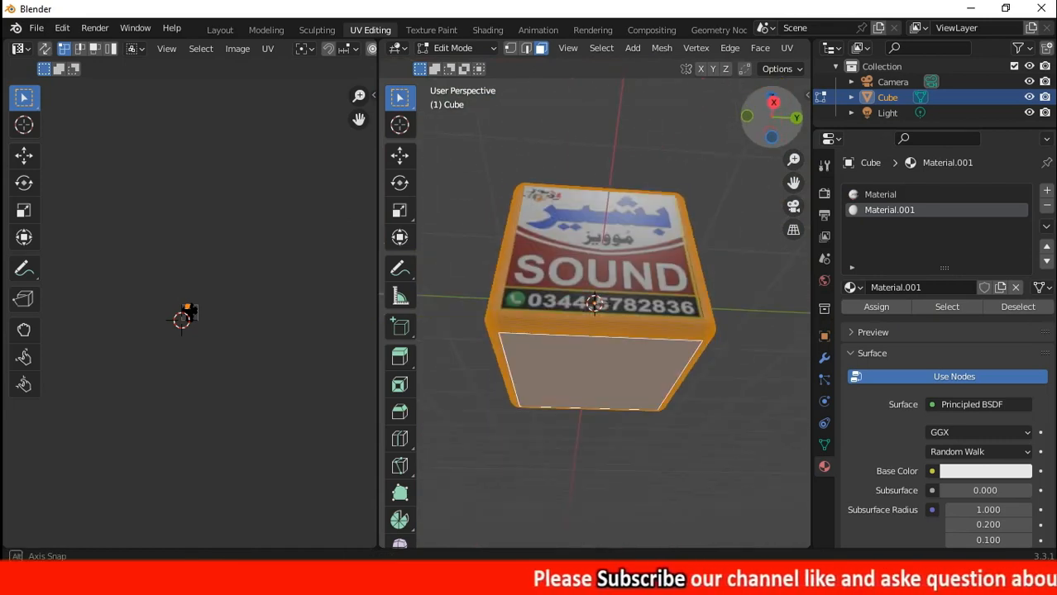
click(759, 305)
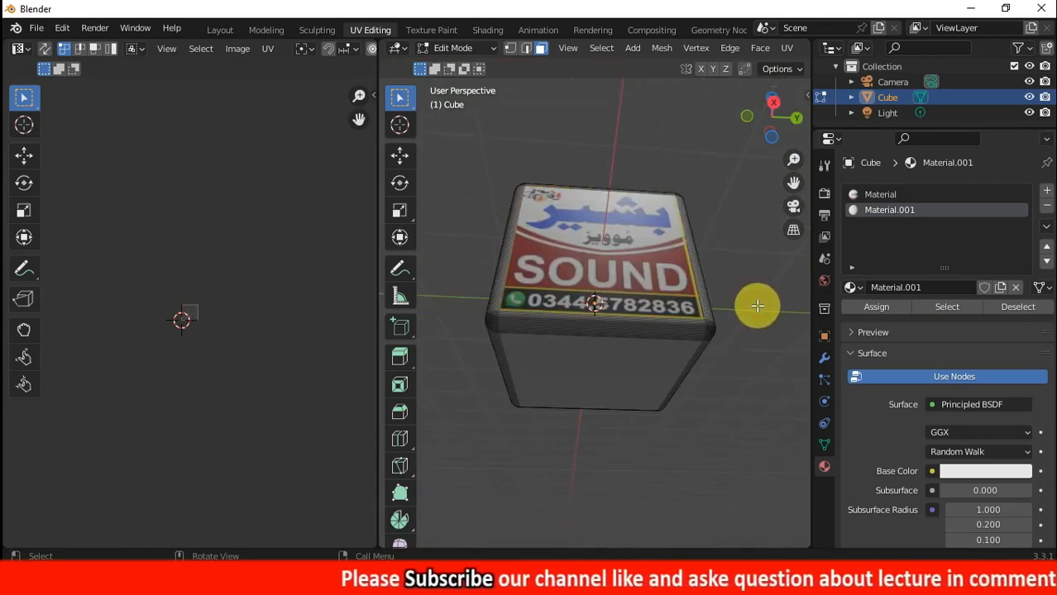
Step: Return to Object Mode and inspect the cube's rounded edges and logo faces from several sides, including from below
mouse_move(772, 102)
mouse_down()
mouse_move(823, 132)
mouse_move(773, 109)
mouse_up()
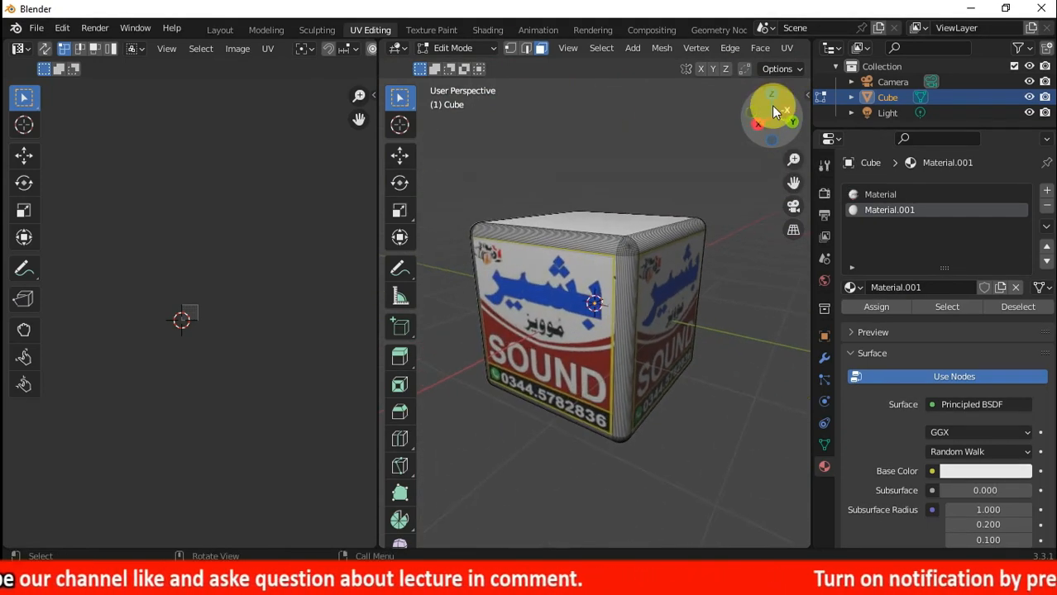
click(453, 48)
click(461, 64)
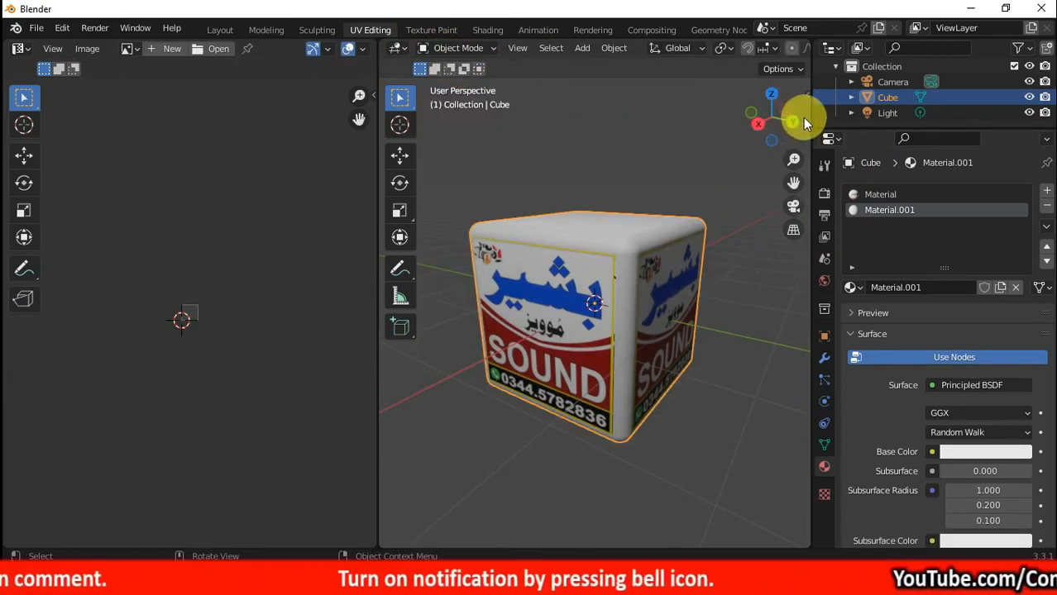
drag(794, 119, 625, 221)
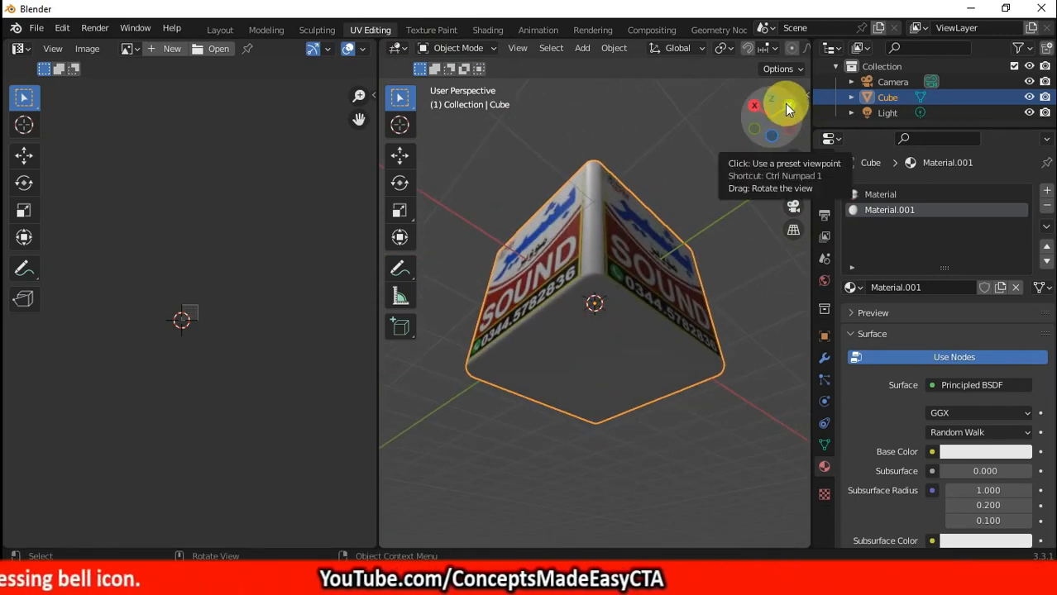
drag(785, 104, 926, 177)
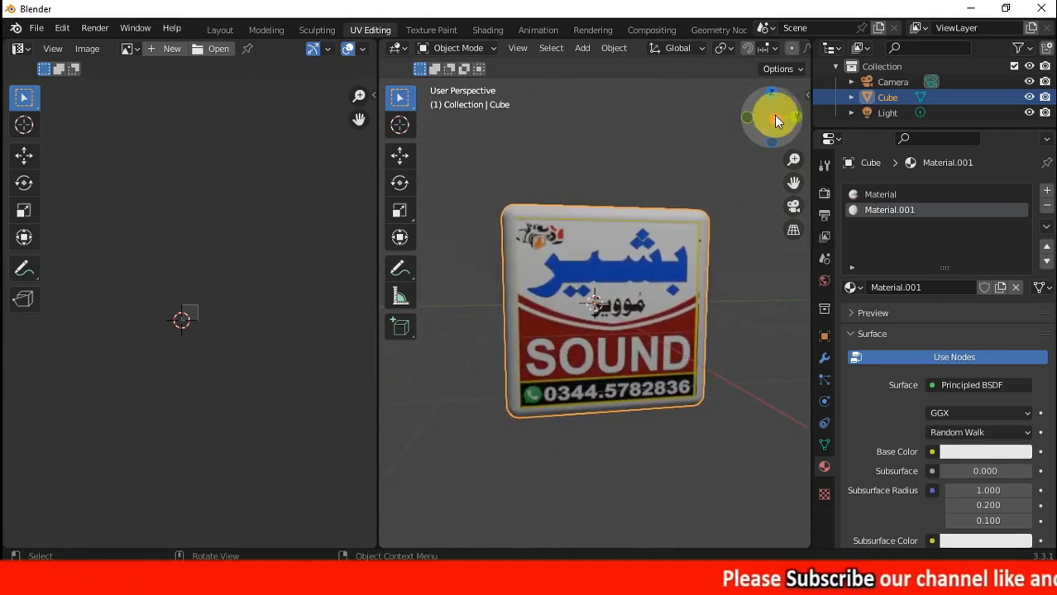
drag(773, 120, 720, 124)
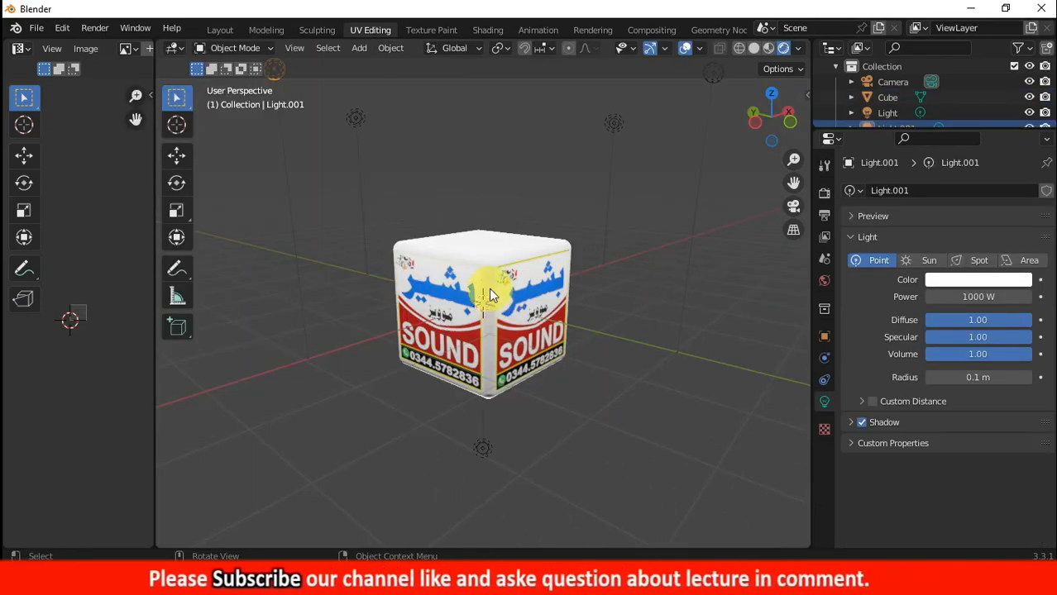
Step: Select the cube and enter Edit Mode
click(497, 274)
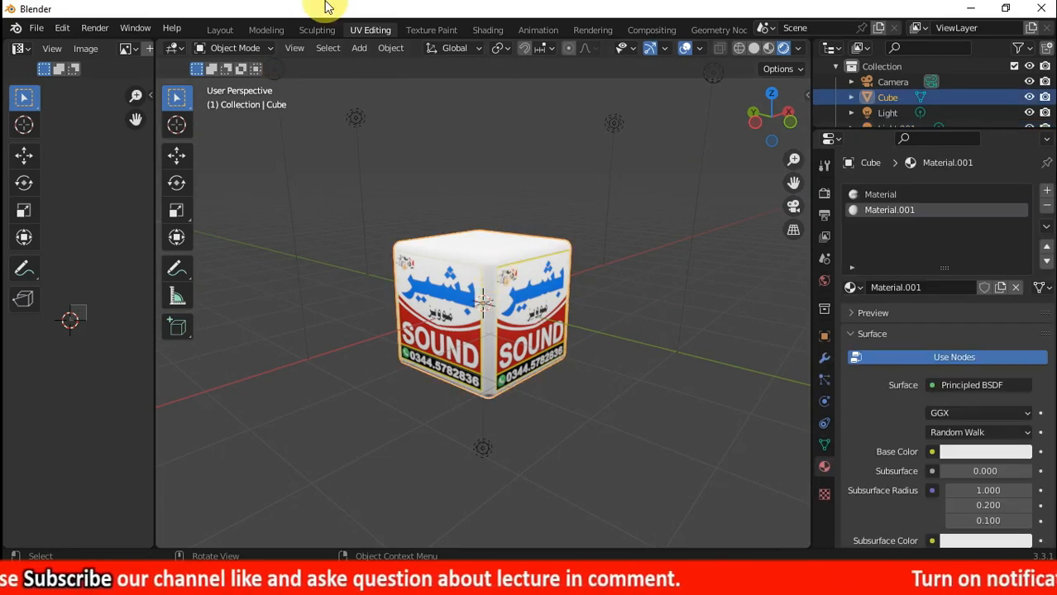
click(237, 48)
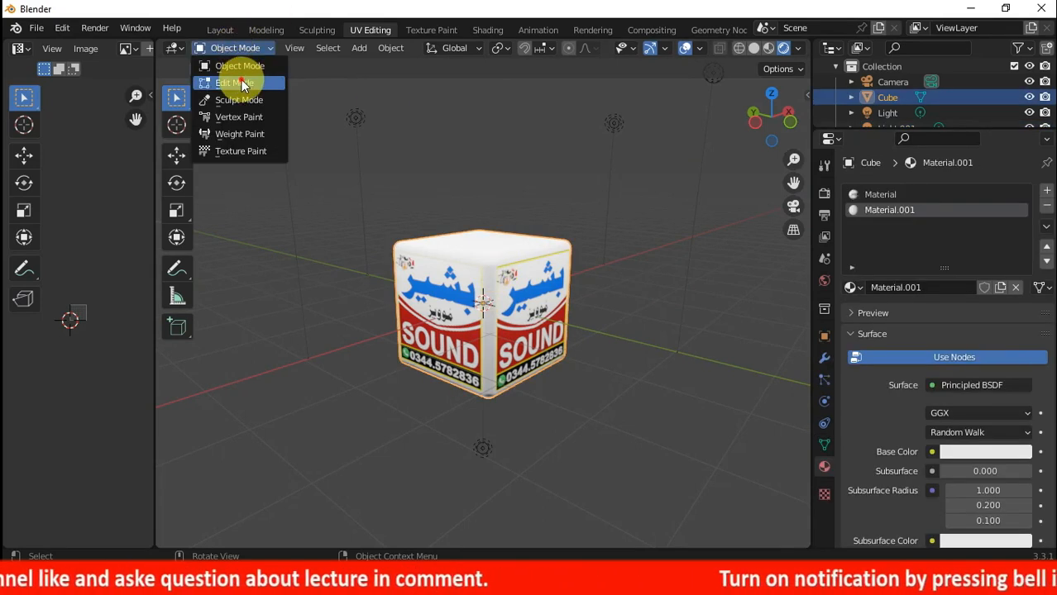
click(241, 80)
key(a)
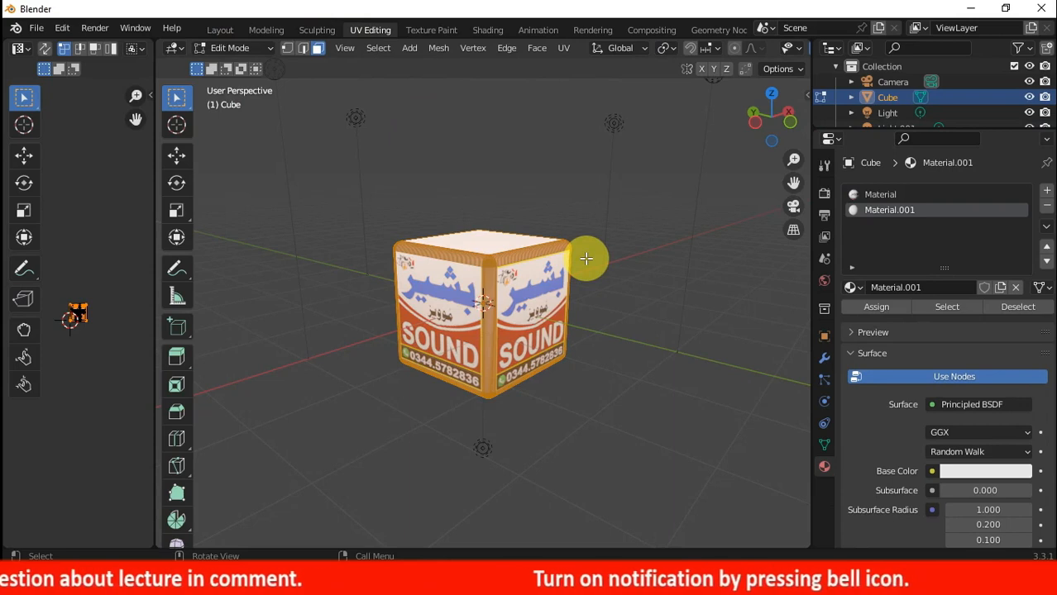
shift+click(545, 299)
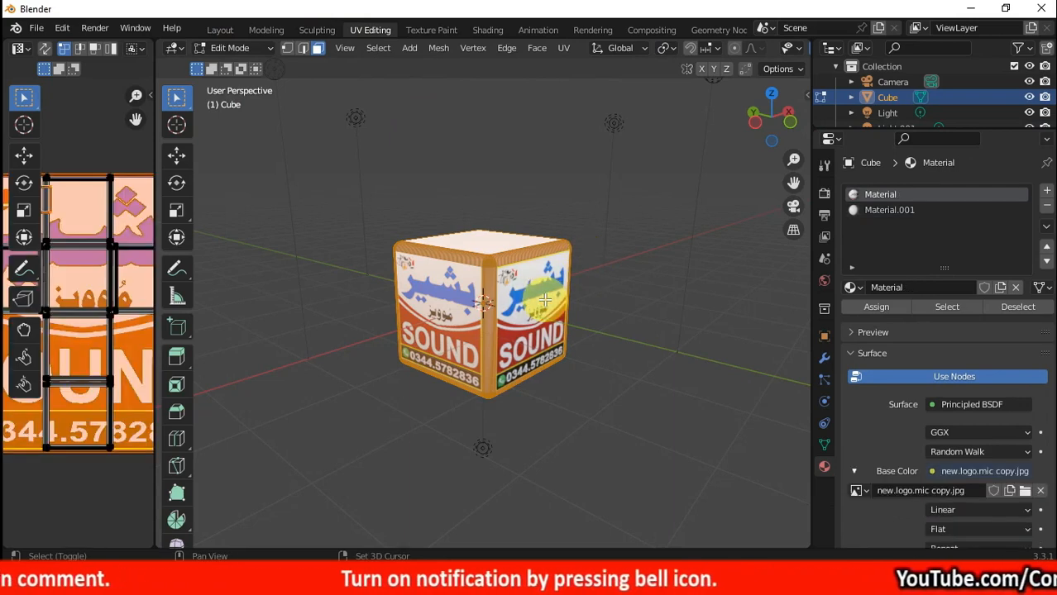
shift+click(438, 297)
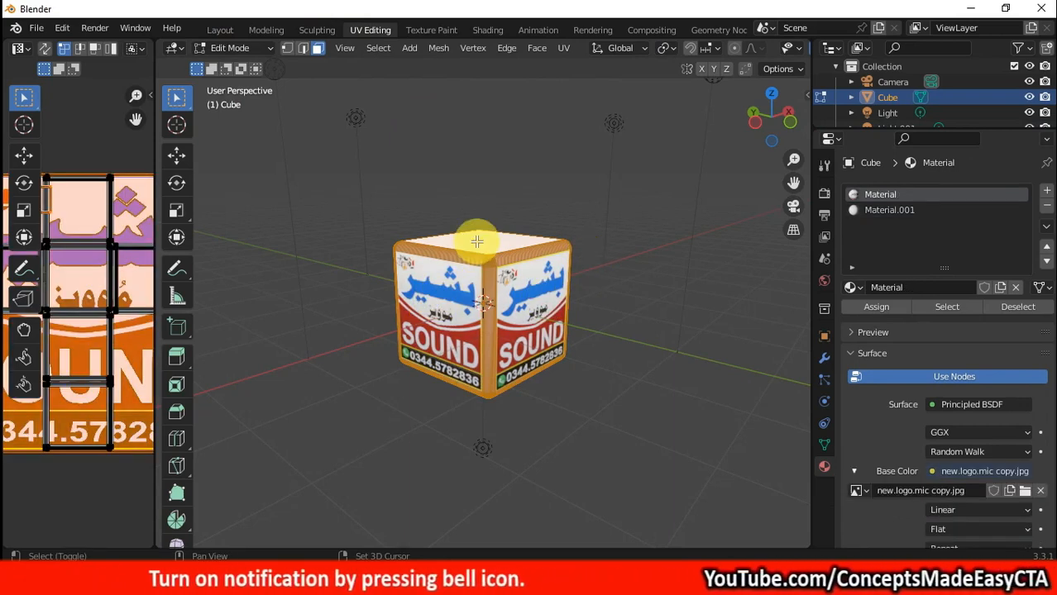
click(609, 204)
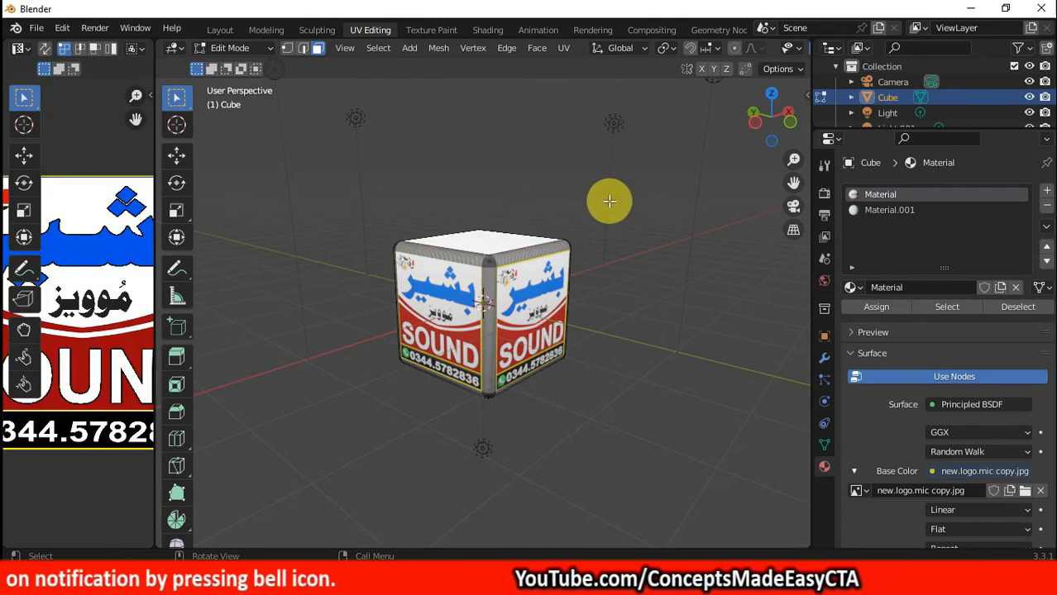
Step: Set the second material's base color to a fully saturated blue with hue 0.667 and saturation 1.000, at maximum brightness
click(885, 211)
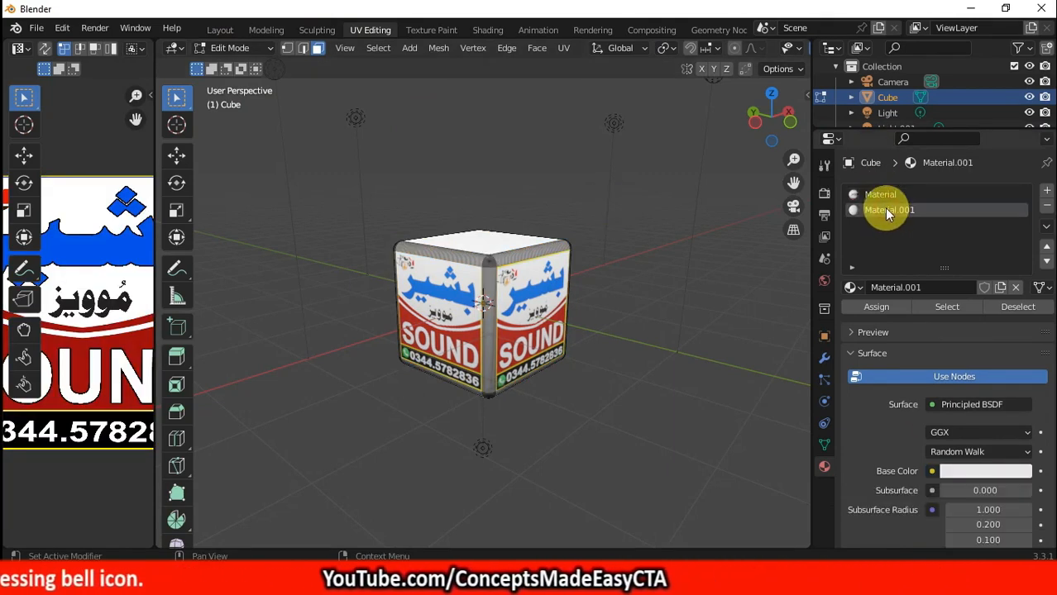
click(994, 471)
drag(978, 272, 1003, 278)
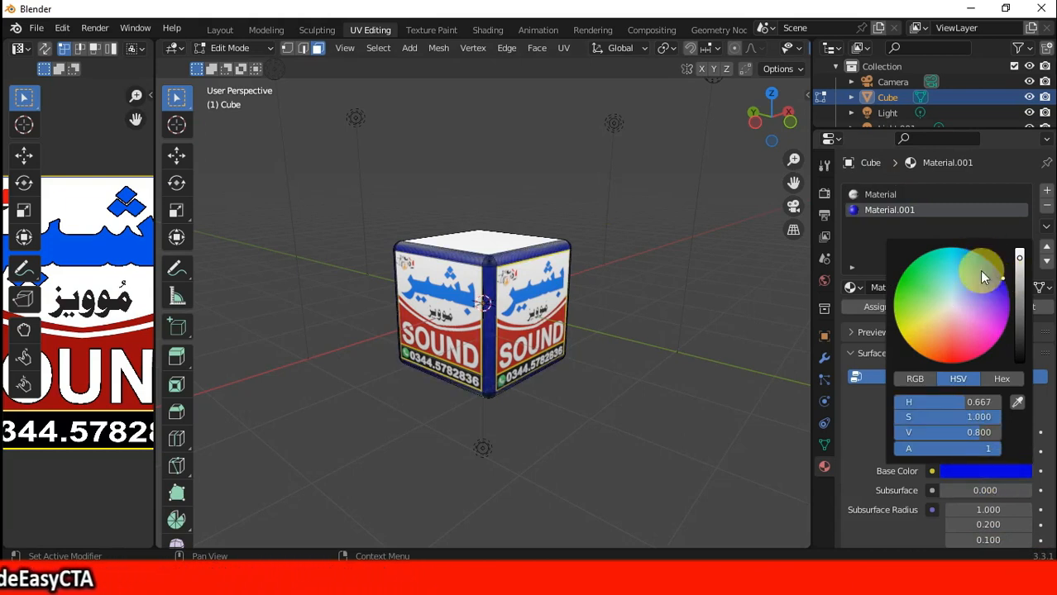
drag(1018, 258, 1019, 248)
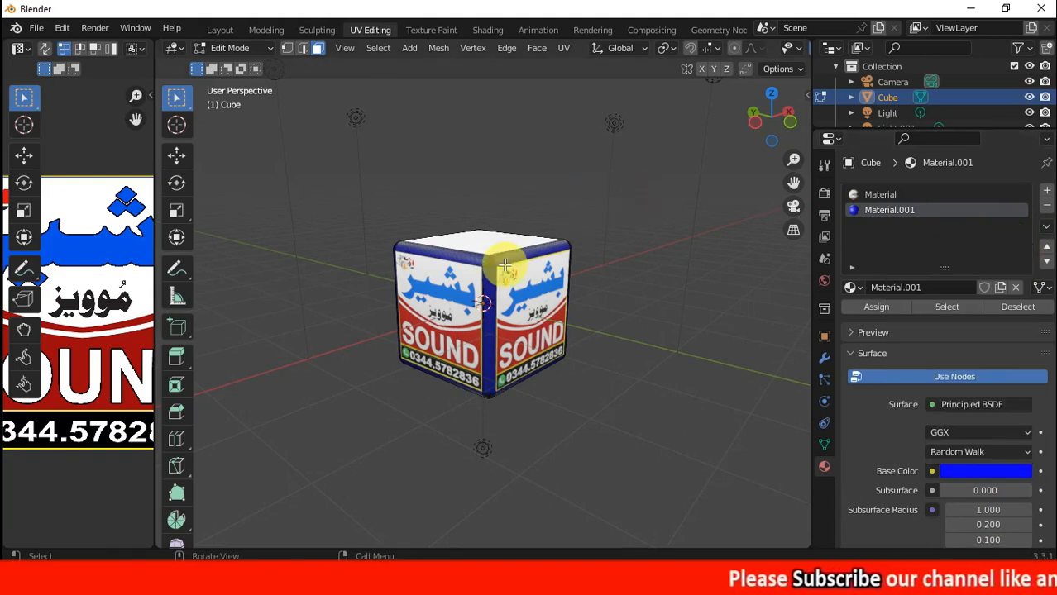
Step: Return to Object Mode and view the cube's edges and logo faces from another side
click(256, 50)
click(242, 66)
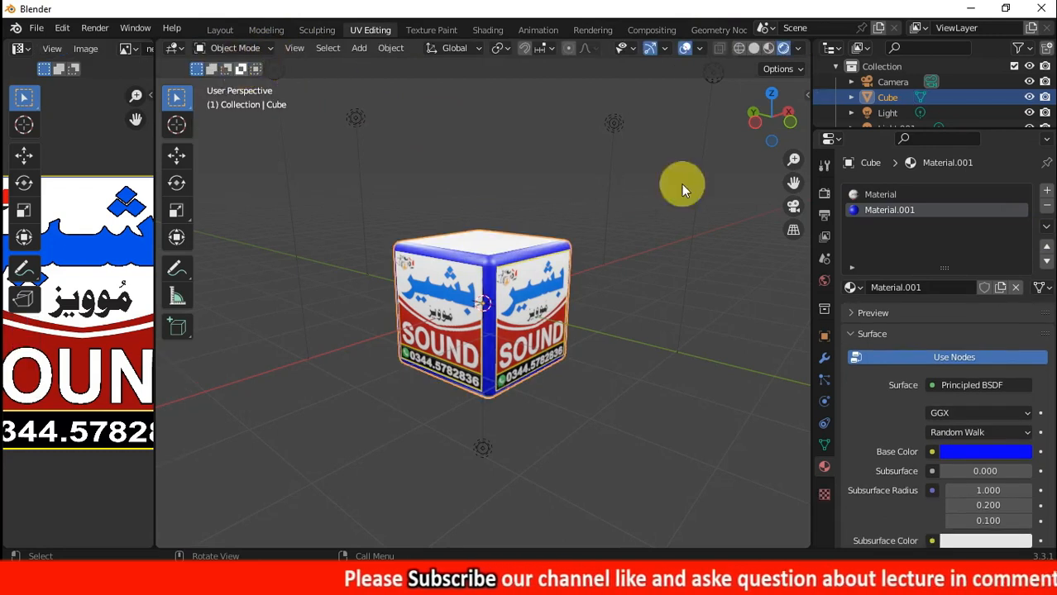
drag(792, 121, 740, 141)
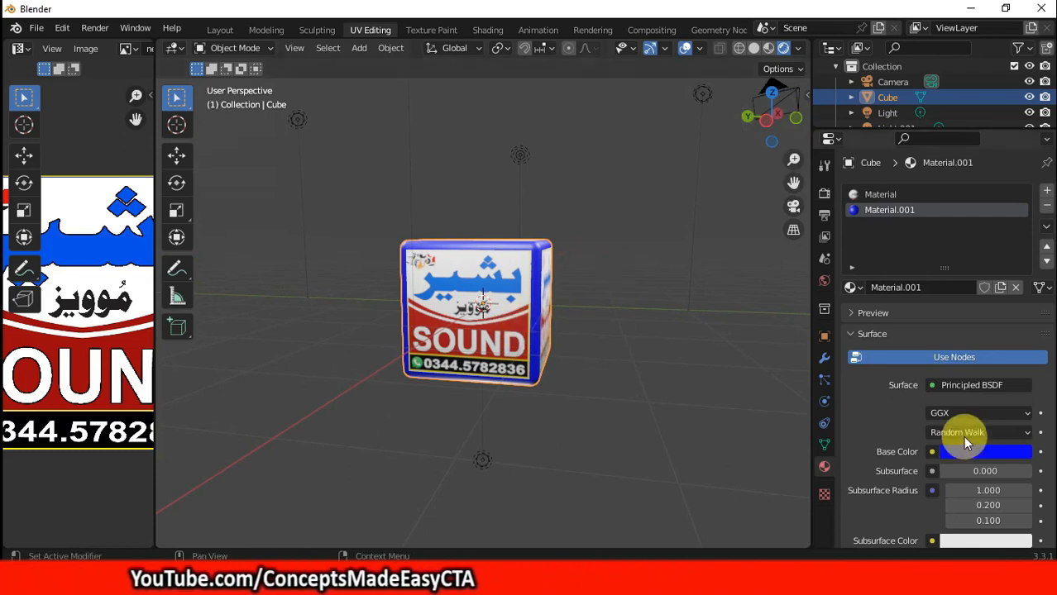
Step: Set Material.001's base color to the logo's red by sampling the red band on the cube's front face with the eyedropper
click(985, 454)
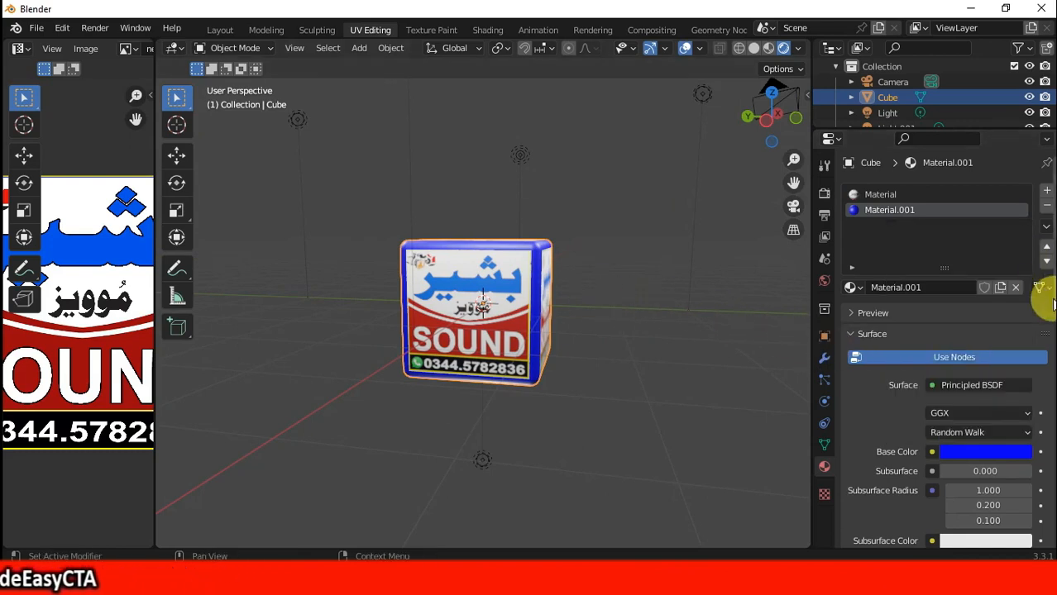
click(984, 453)
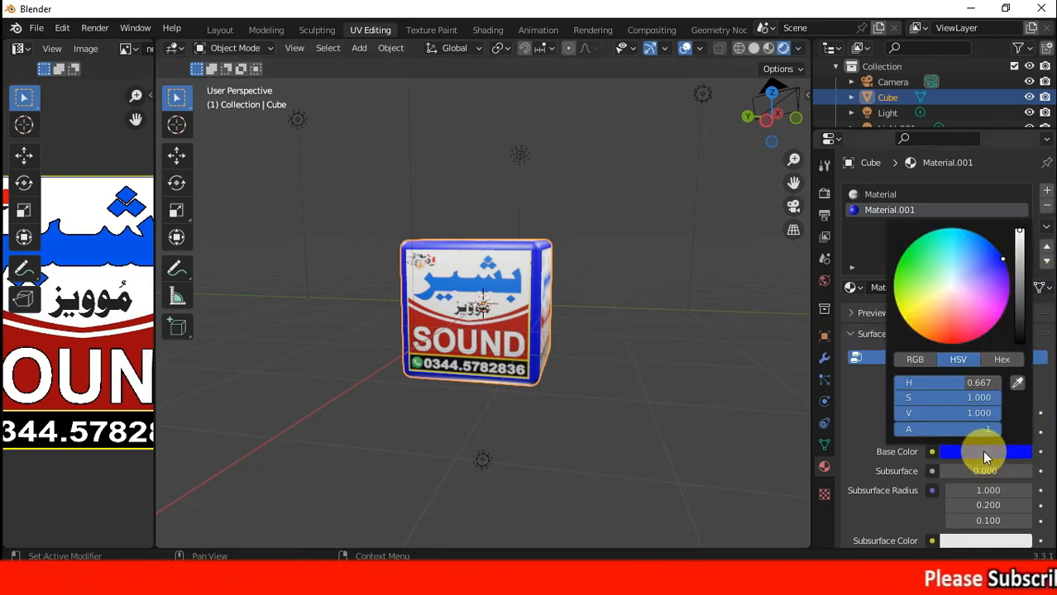
click(1017, 384)
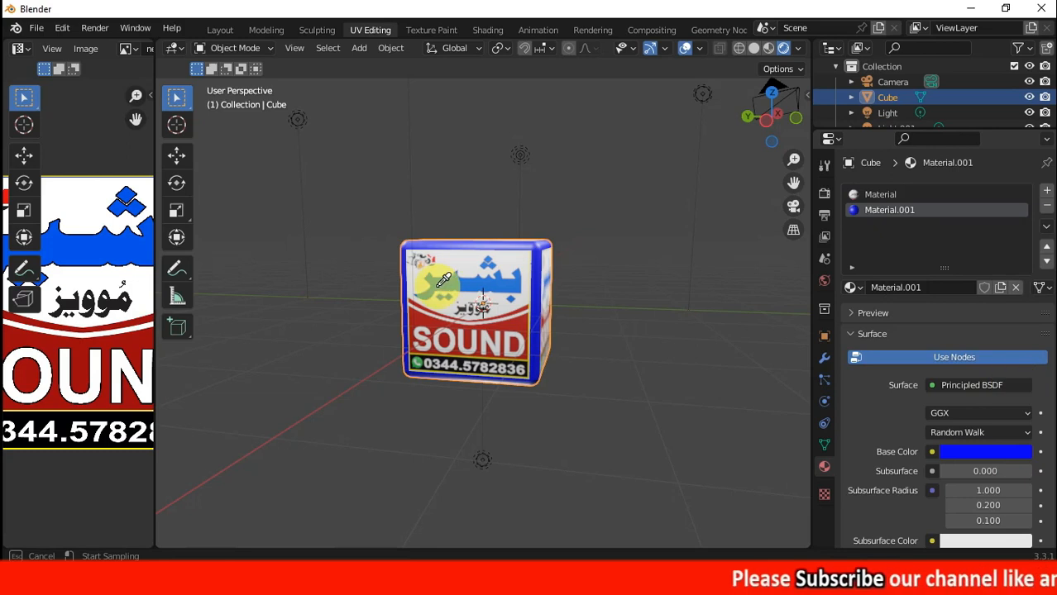
click(528, 315)
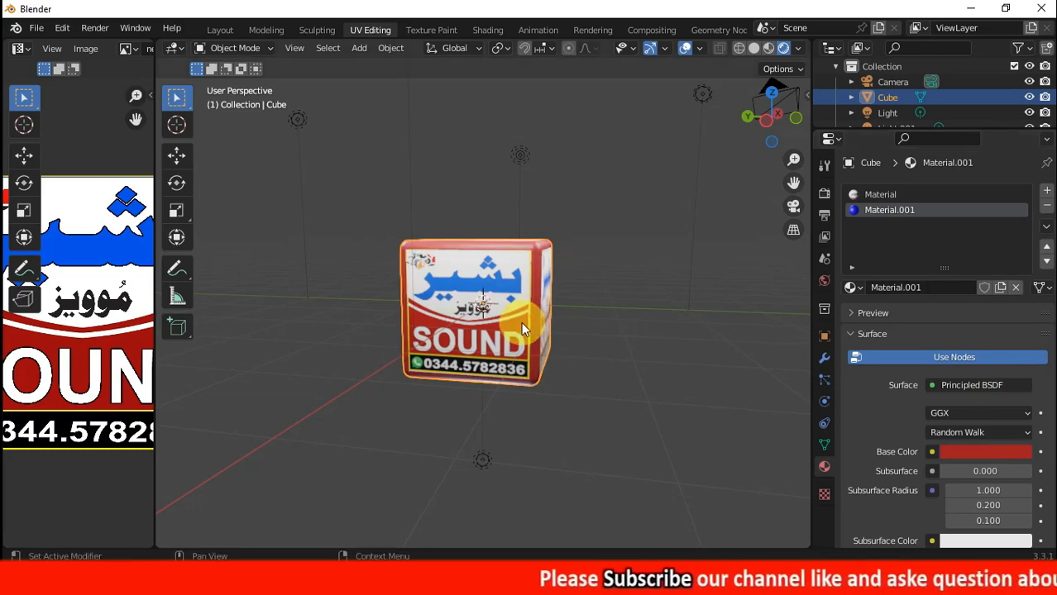
Step: Enter Edit Mode, select the cube's bottom face, and assign the first material, Material, to it
drag(792, 98, 702, 169)
drag(216, 382, 554, 290)
middle_drag(554, 289, 521, 372)
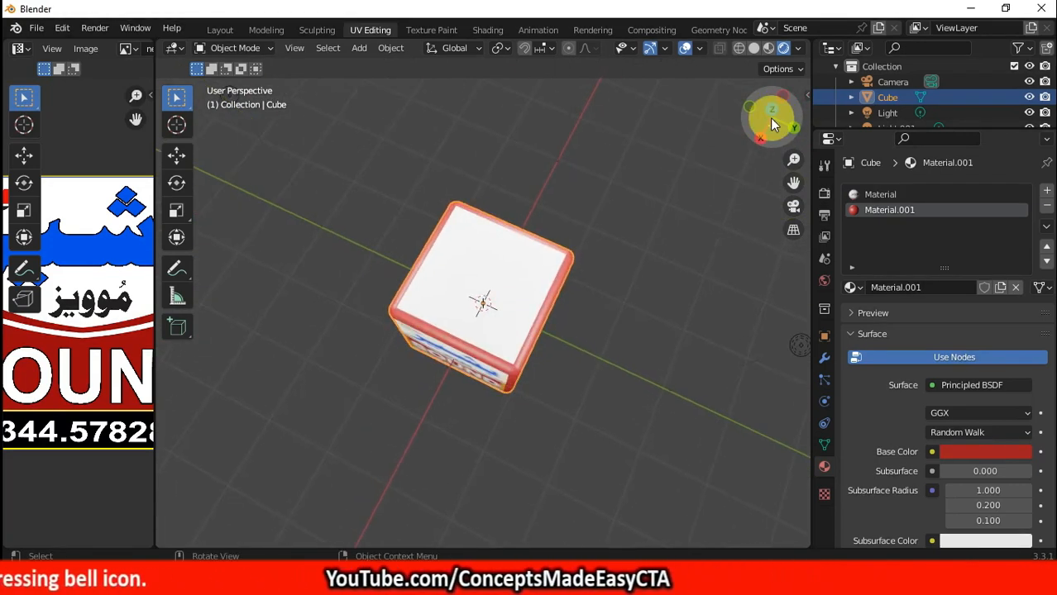
click(759, 139)
middle_drag(757, 143, 757, 135)
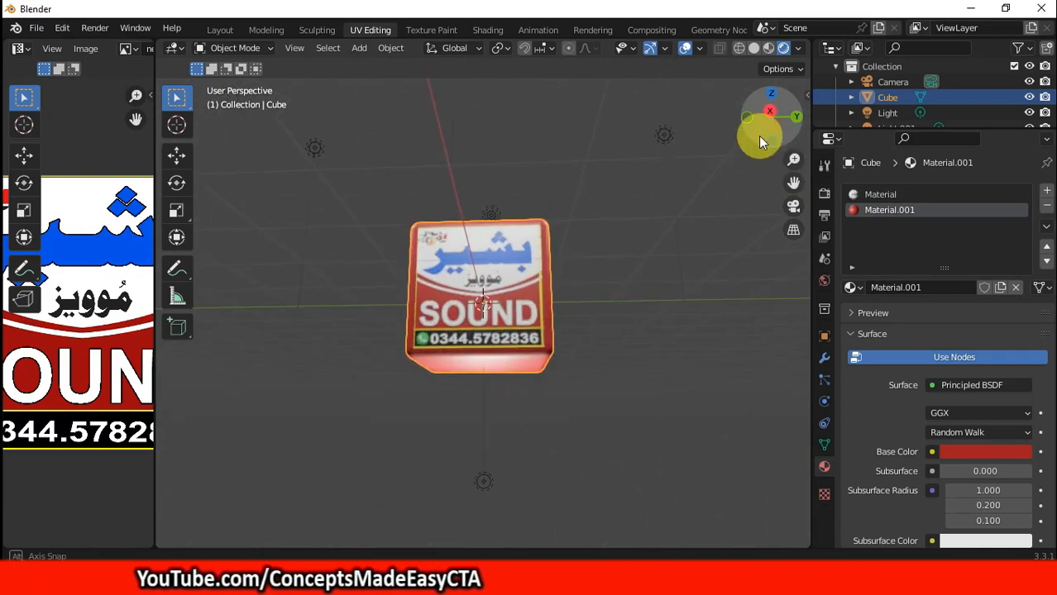
drag(770, 140, 770, 131)
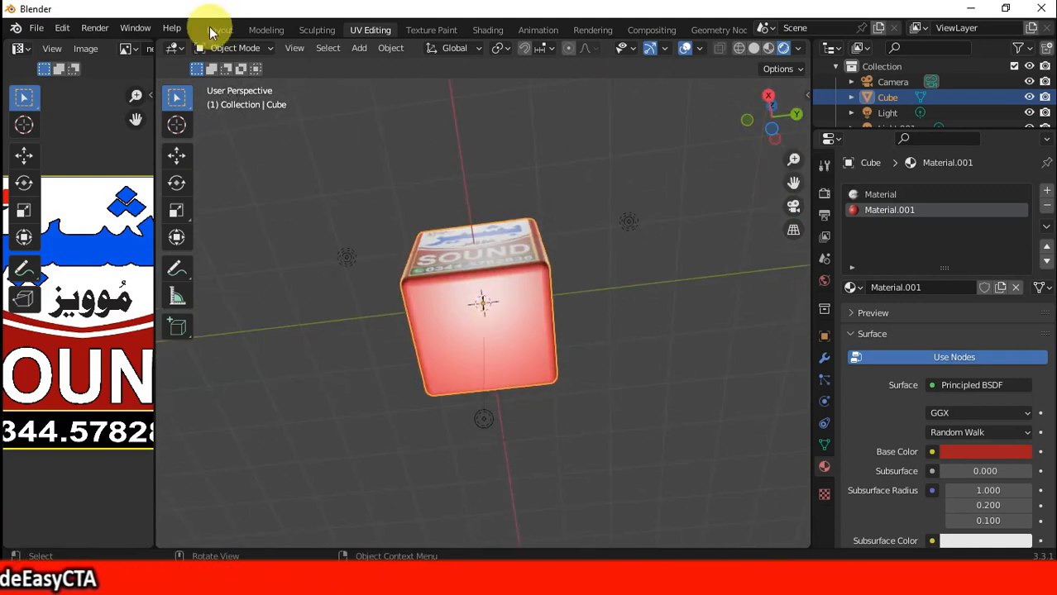
click(240, 50)
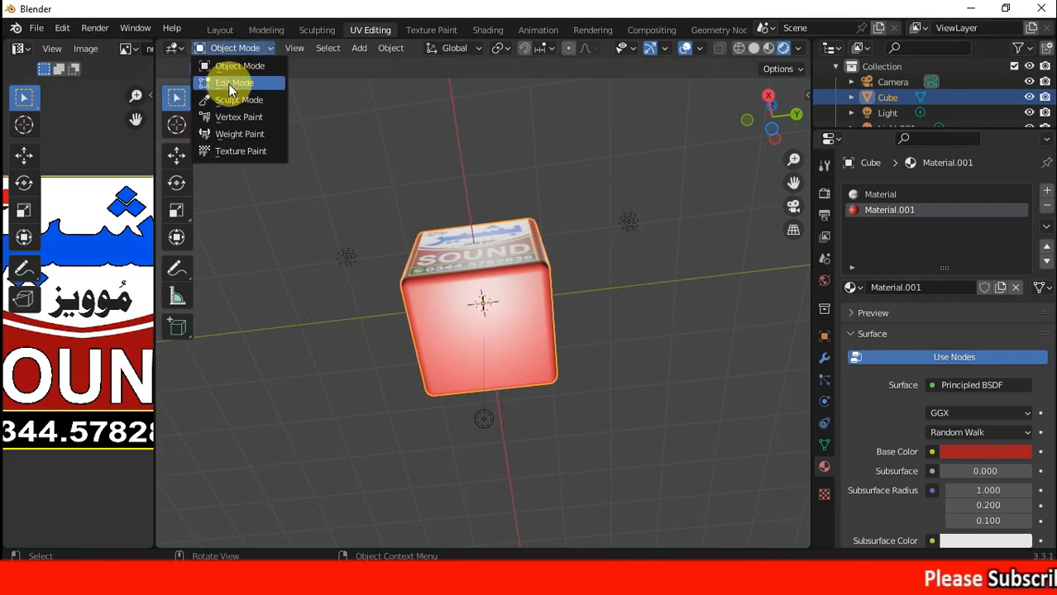
click(232, 83)
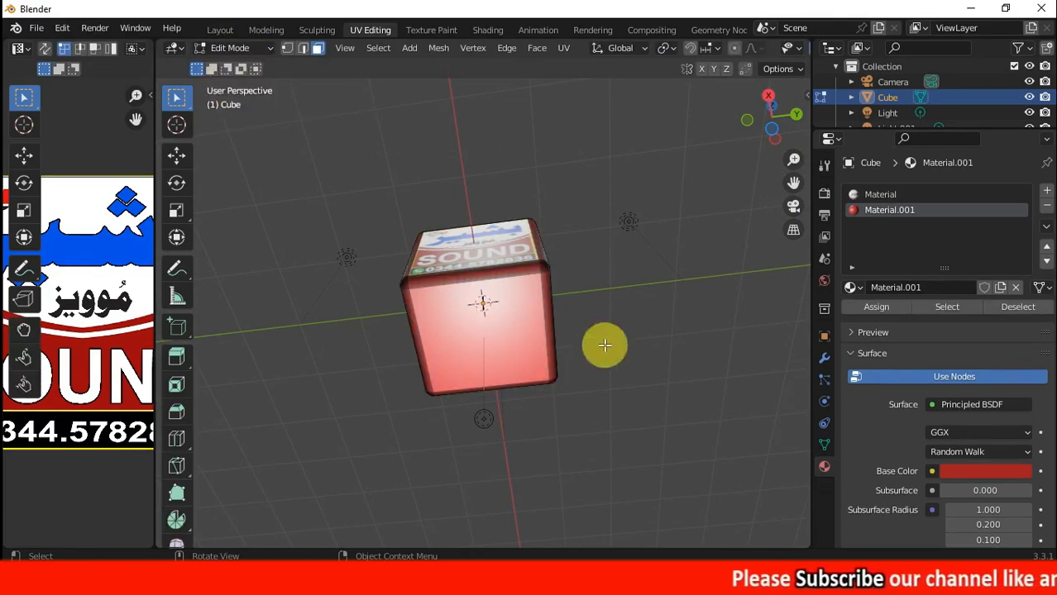
click(502, 326)
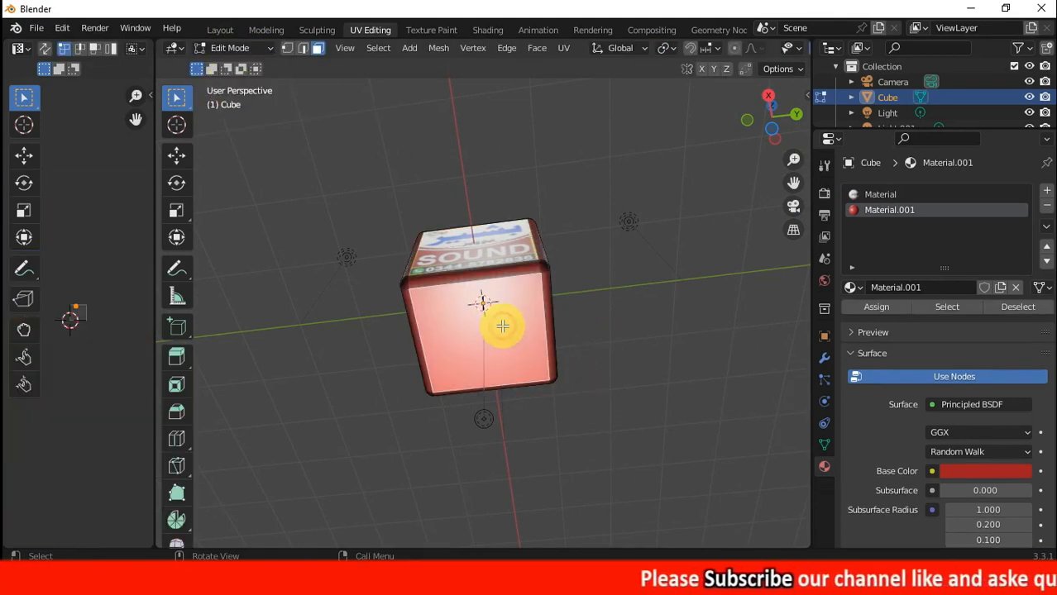
click(888, 197)
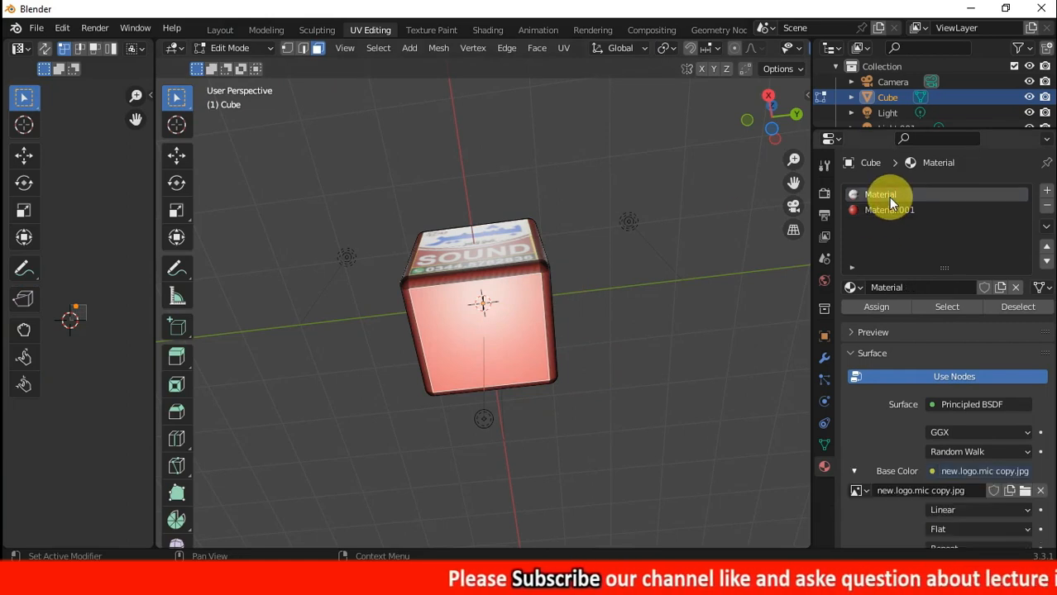
click(876, 308)
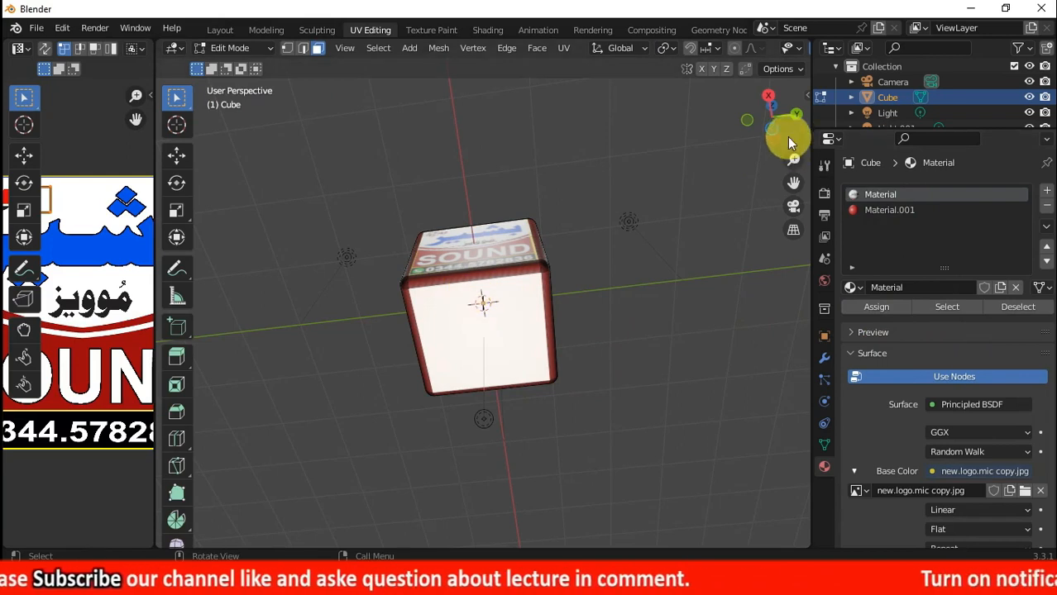
Step: Inspect the cube's logo faces and edges from the front and from a corner
mouse_move(771, 99)
mouse_down()
mouse_move(731, 101)
mouse_move(759, 122)
mouse_move(749, 86)
mouse_move(745, 110)
mouse_move(766, 86)
mouse_move(785, 119)
mouse_move(762, 116)
mouse_up()
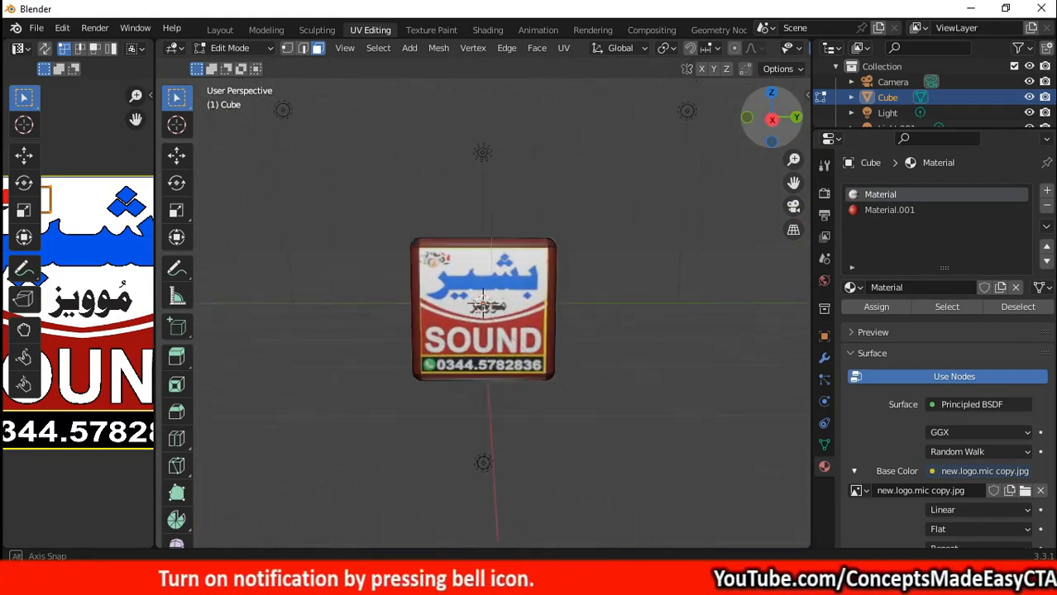
drag(762, 116, 768, 102)
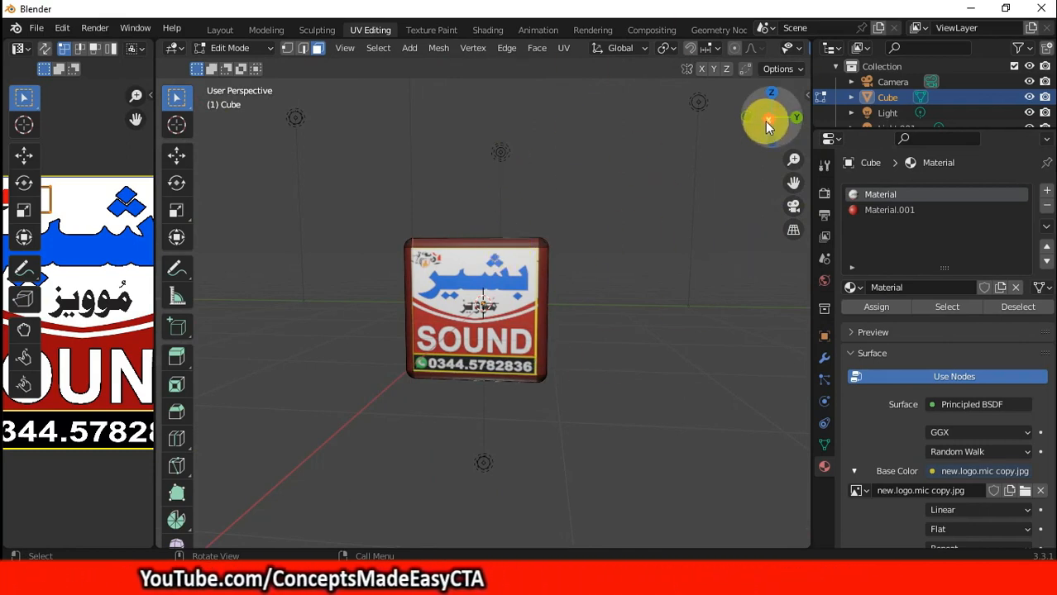
drag(765, 121, 704, 100)
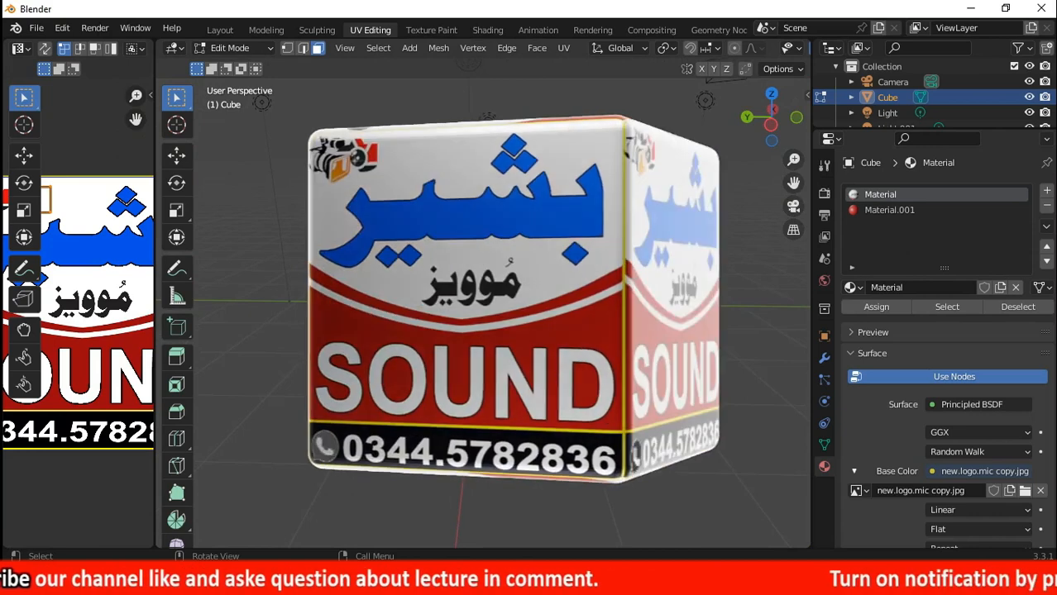
mouse_move(619, 7)
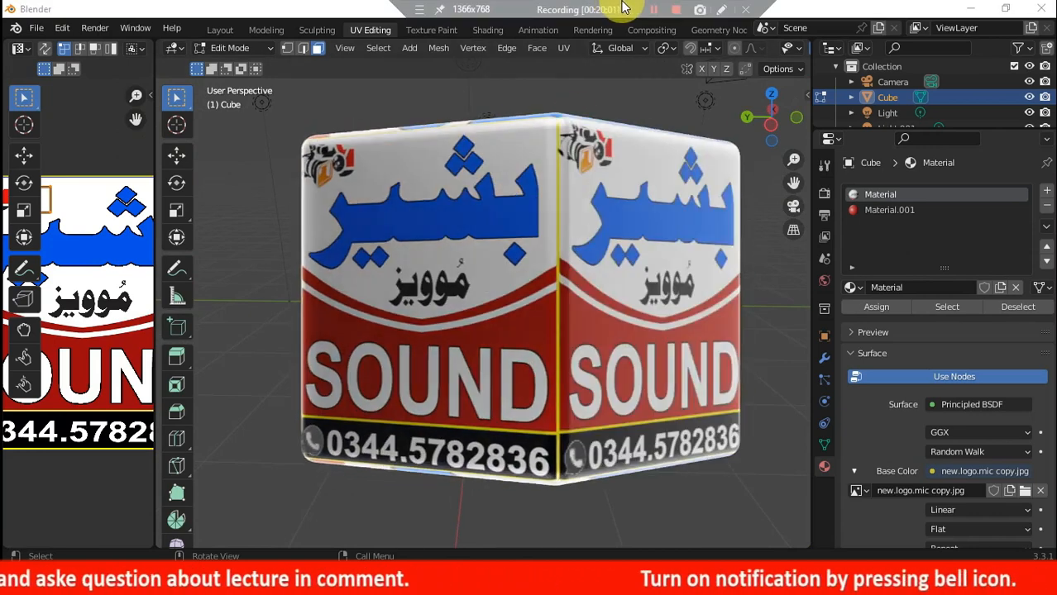